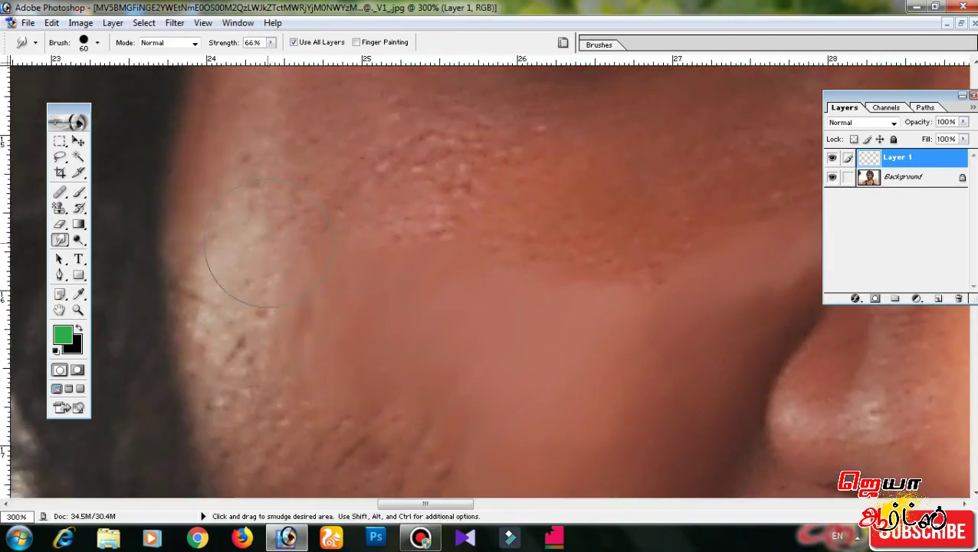
- Resize the 66% Smudge brush with the bracket keys for smudging the cheek beside the hair
key("bracketright")
key("bracketright")
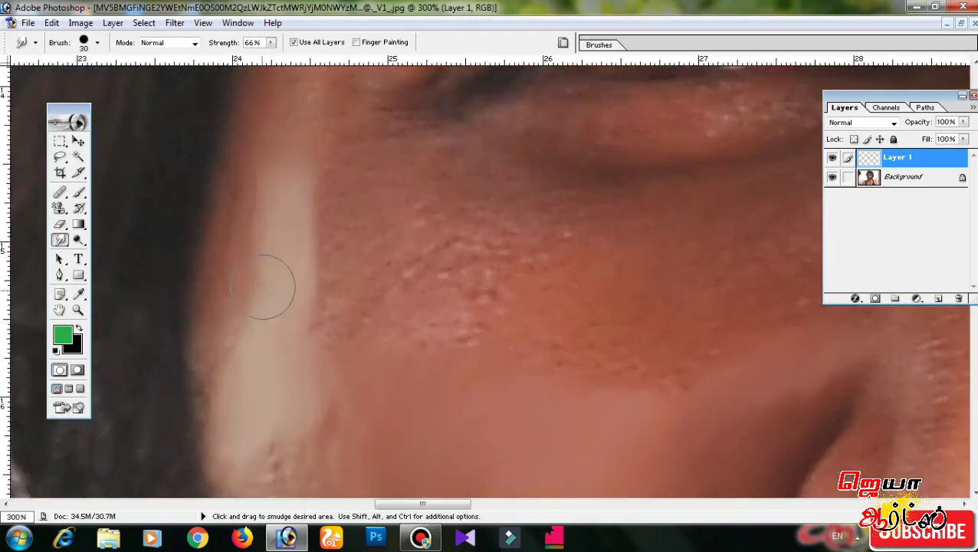
key("bracketright")
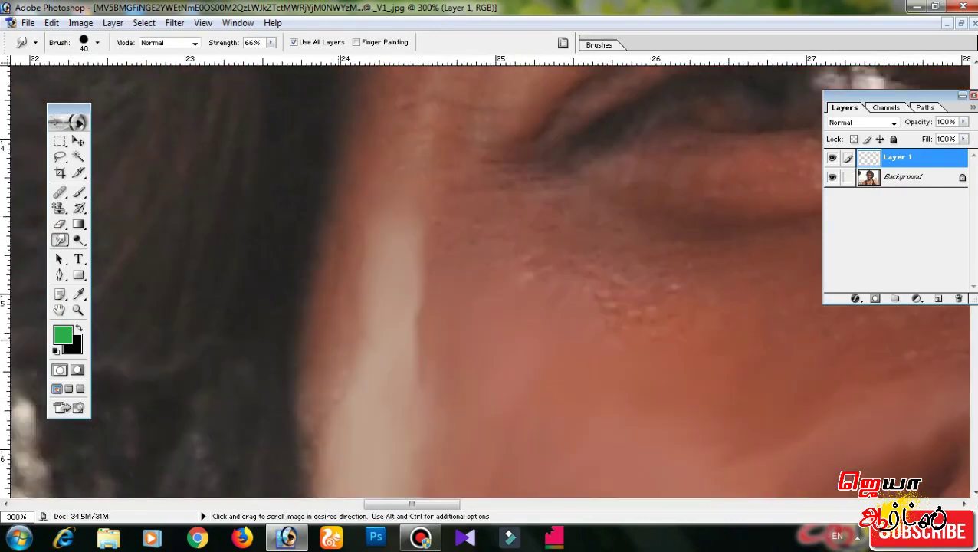
key("bracketleft")
key("bracketleft")
key("bracketleft")
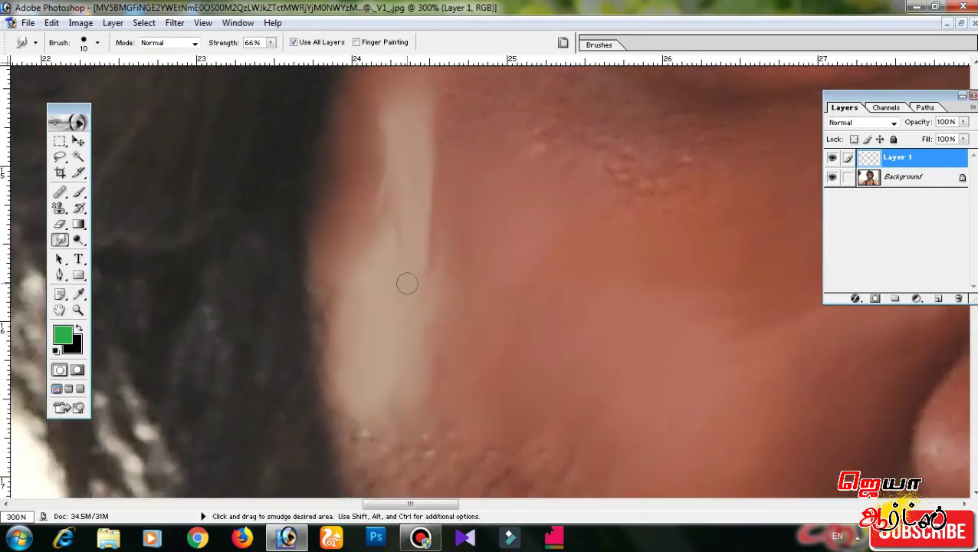
key("bracketright")
key("bracketright")
key("bracketright")
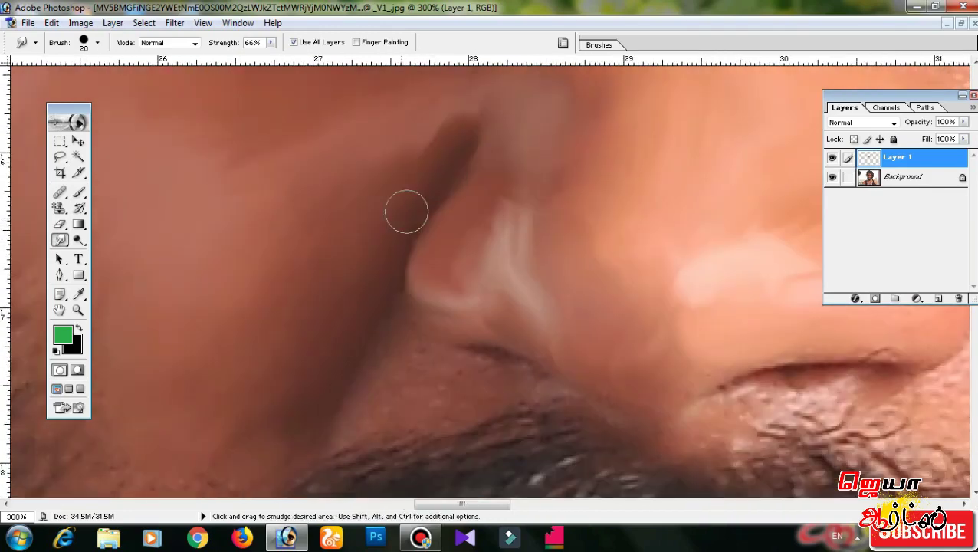
- Smudge the bumpy skin below the nose and the stubble on the cheek, resizing the brush
left_click_drag(400, 318, 425, 218)
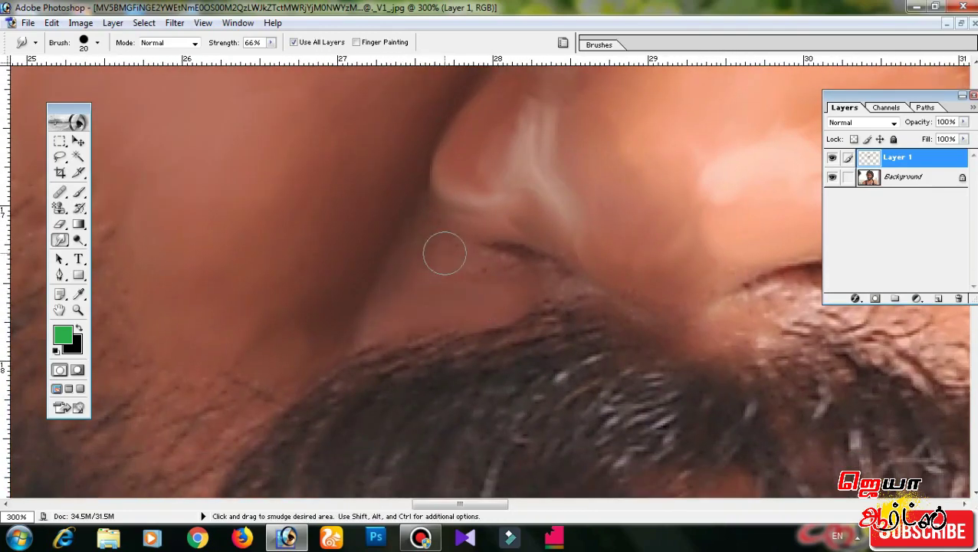
left_click_drag(460, 214, 443, 303)
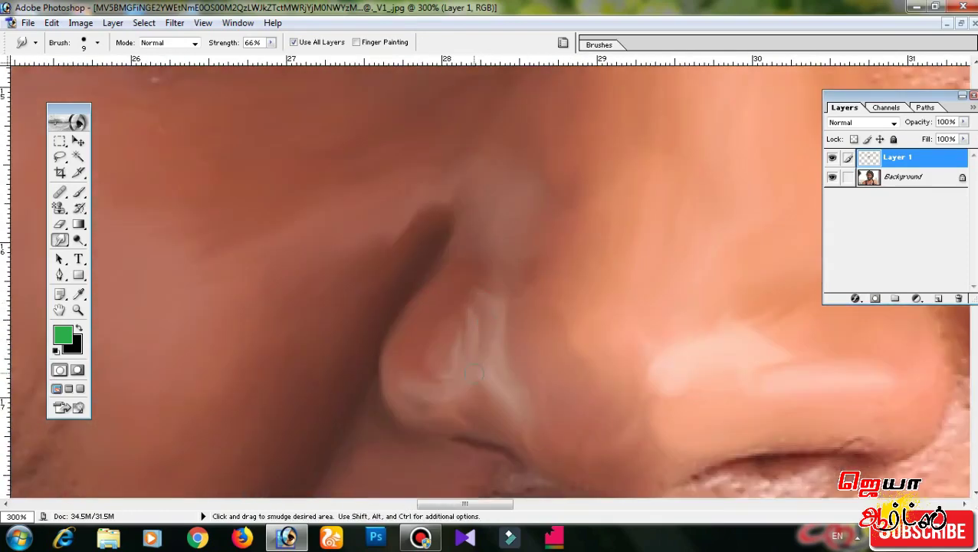
left_click_drag(508, 263, 403, 252)
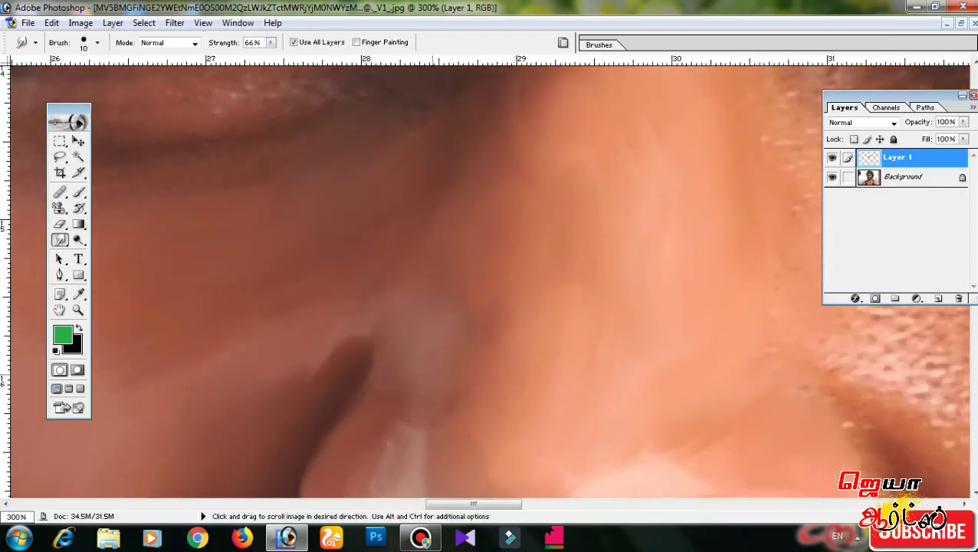
left_click_drag(766, 261, 192, 269)
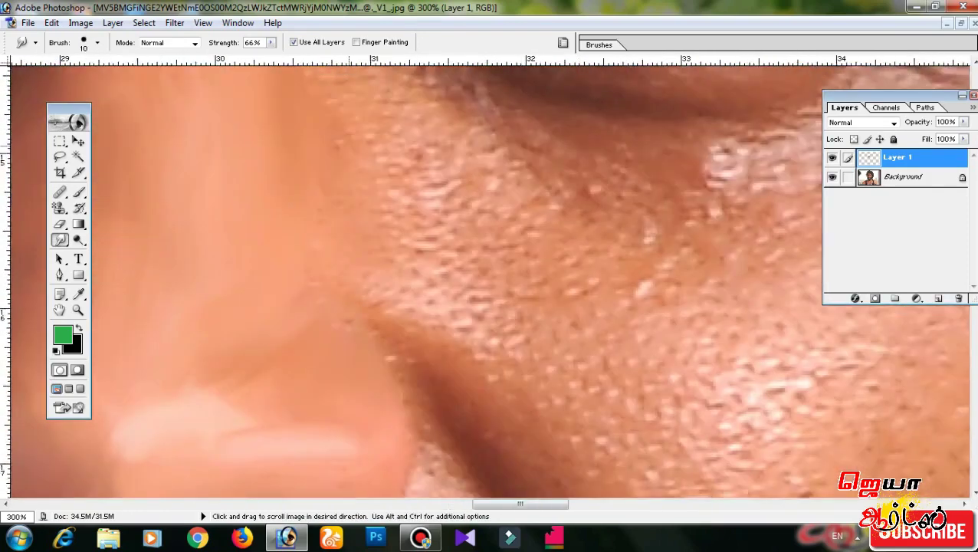
key("bracketright")
key("bracketright")
key("bracketright")
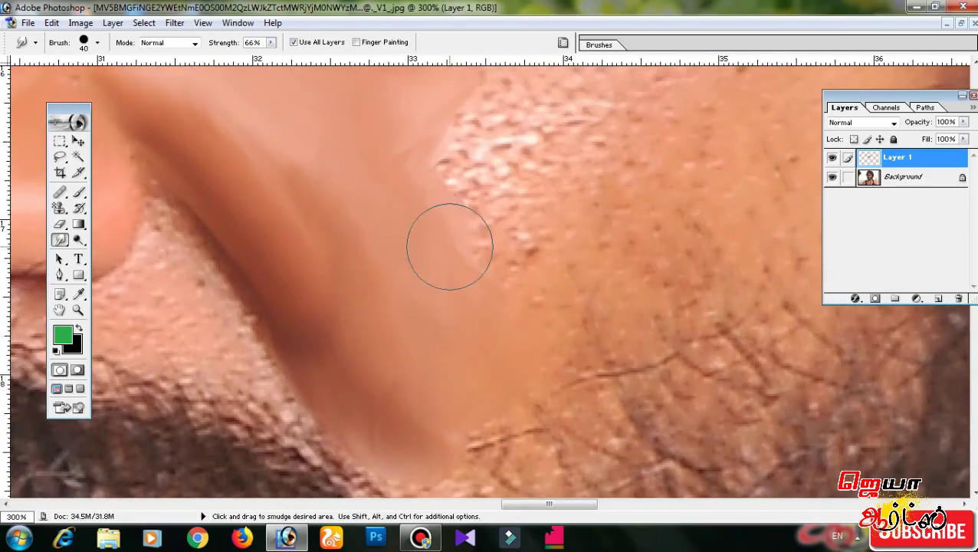
key("bracketleft")
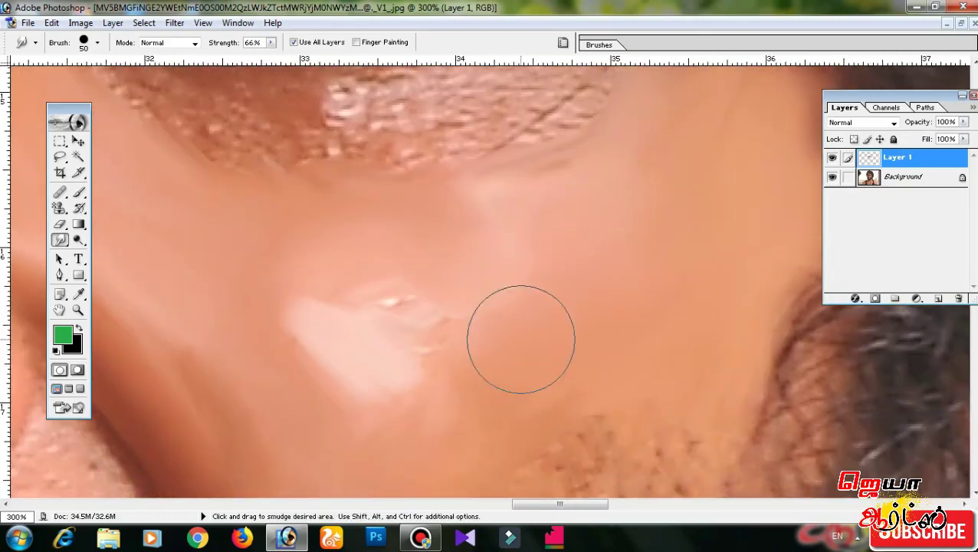
mouse_move(520, 338)
left_mouse_down()
mouse_move(441, 321)
mouse_move(636, 497)
left_mouse_up()
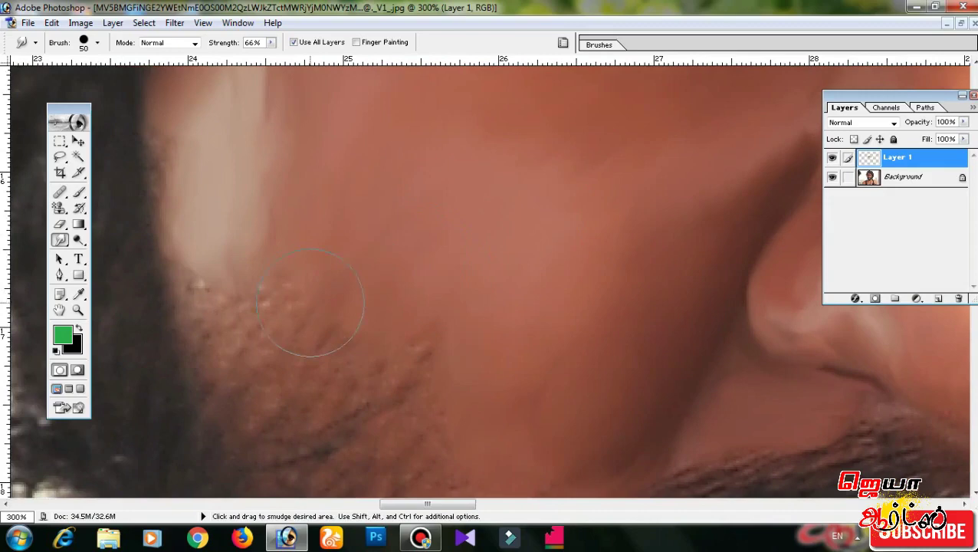
left_click_drag(310, 303, 339, 299)
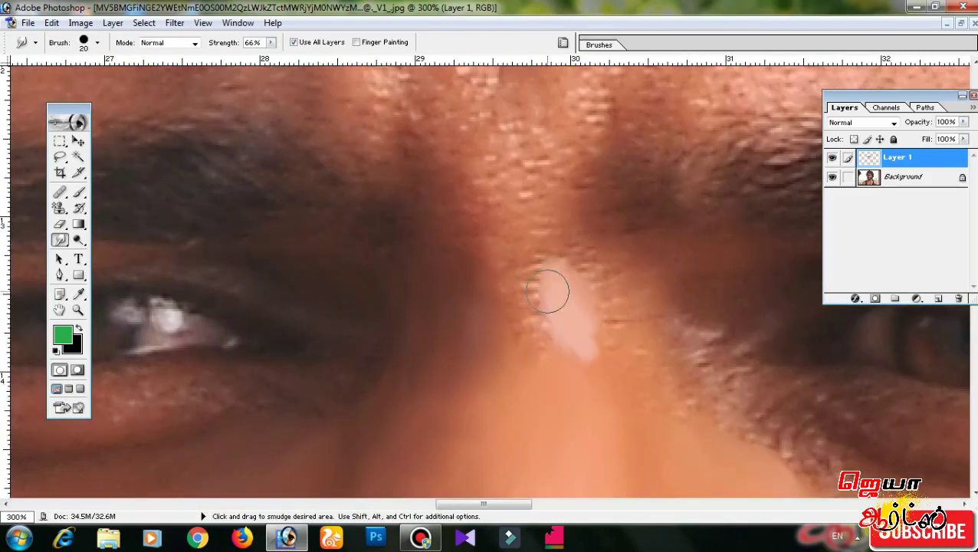
- Smudge the skin beside the nose-bridge highlight with a narrower brush
left_click_drag(548, 291, 529, 317)
scroll(452, 284, "right", 2)
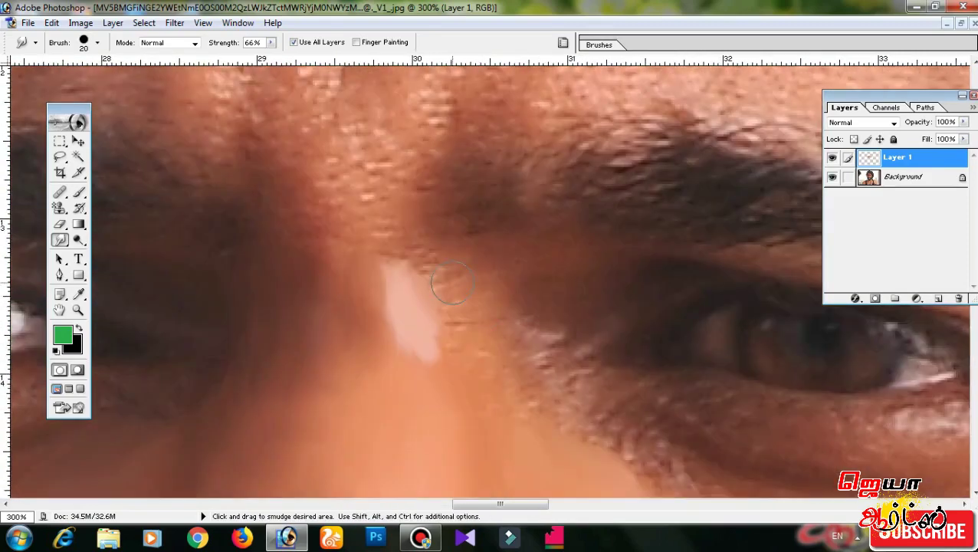
scroll(492, 333, "left", 3)
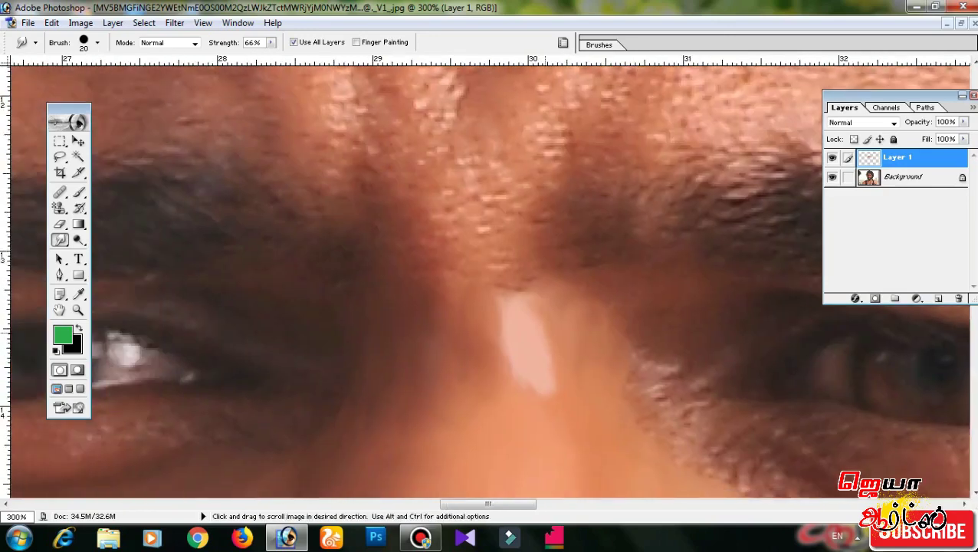
scroll(346, 392, "up", 2)
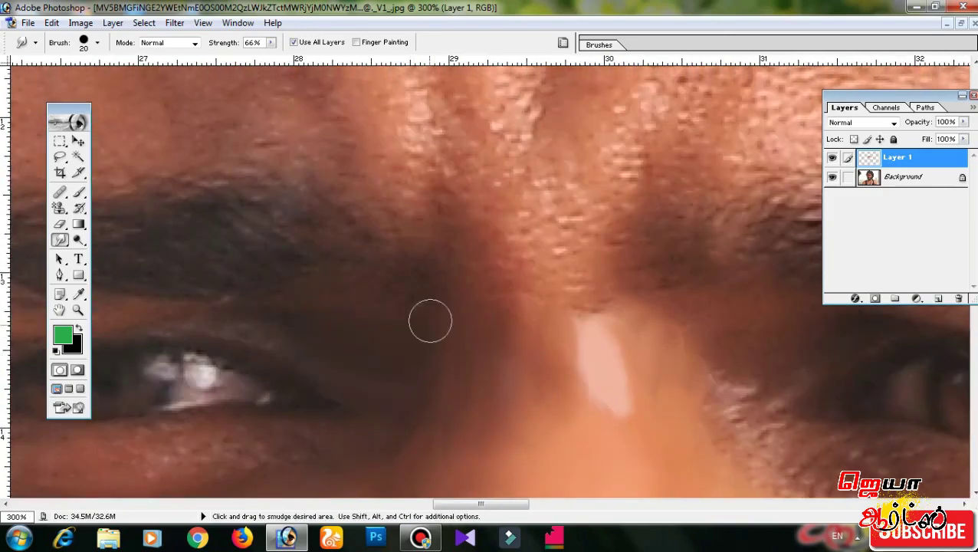
scroll(430, 320, "down", 3)
scroll(430, 321, "left", 1)
scroll(451, 306, "right", 1)
key("bracketright")
key("bracketright")
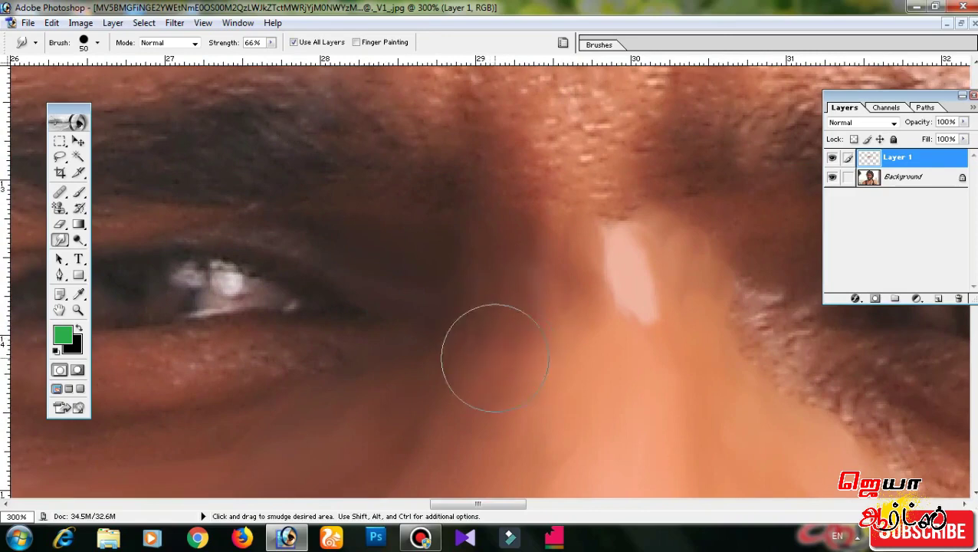
scroll(518, 378, "up", 4)
scroll(518, 378, "right", 1)
key("bracketleft")
key("bracketleft")
key("bracketleft")
mouse_move(447, 240)
left_mouse_down()
mouse_move(458, 320)
mouse_move(447, 340)
left_mouse_up()
scroll(514, 275, "down", 2)
scroll(554, 258, "down", 5)
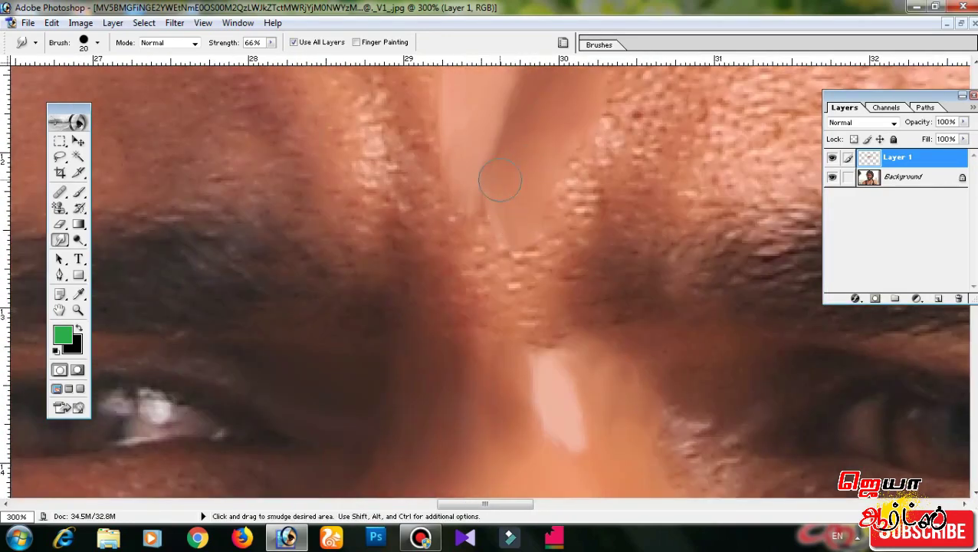
scroll(502, 260, "up", 5)
scroll(598, 268, "left", 5)
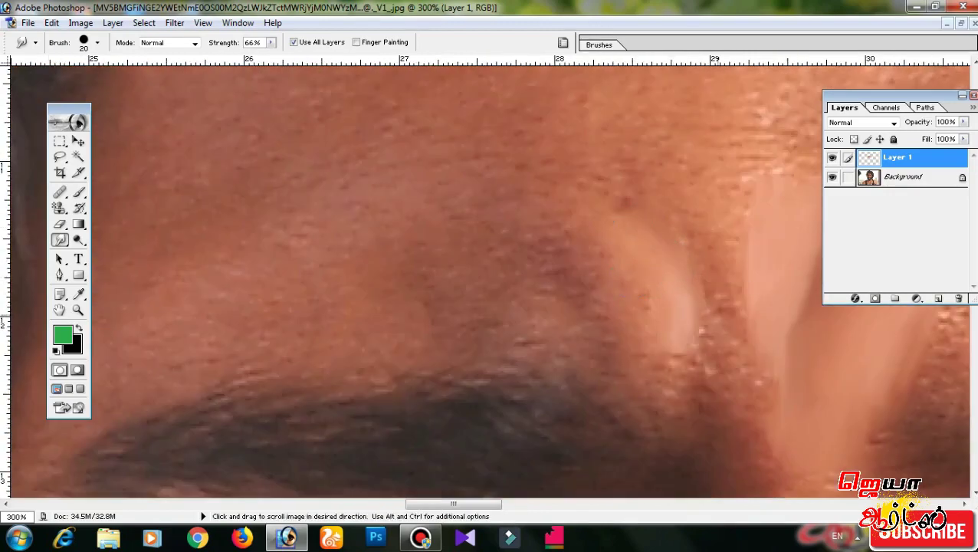
- Smooth the forehead skin in the gap between the brows
left_click_drag(727, 291, 688, 257)
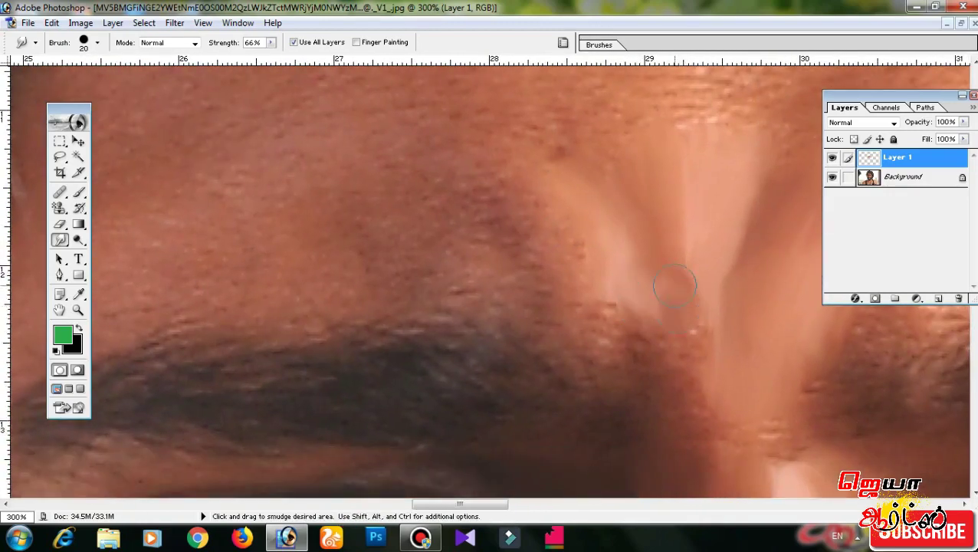
scroll(636, 276, "up", 2)
scroll(682, 368, "right", 3)
scroll(490, 276, "right", 2)
scroll(399, 255, "down", 2)
scroll(398, 254, "right", 2)
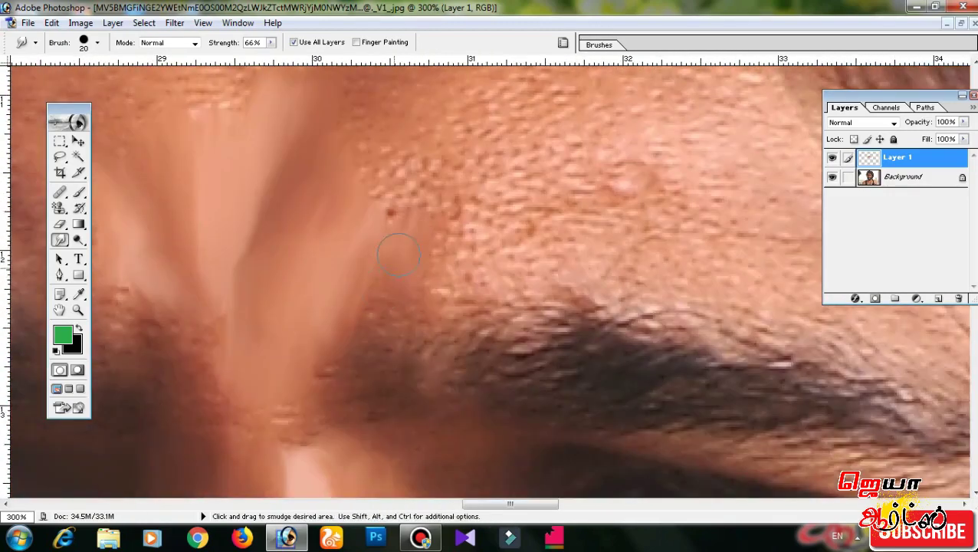
scroll(323, 163, "up", 3)
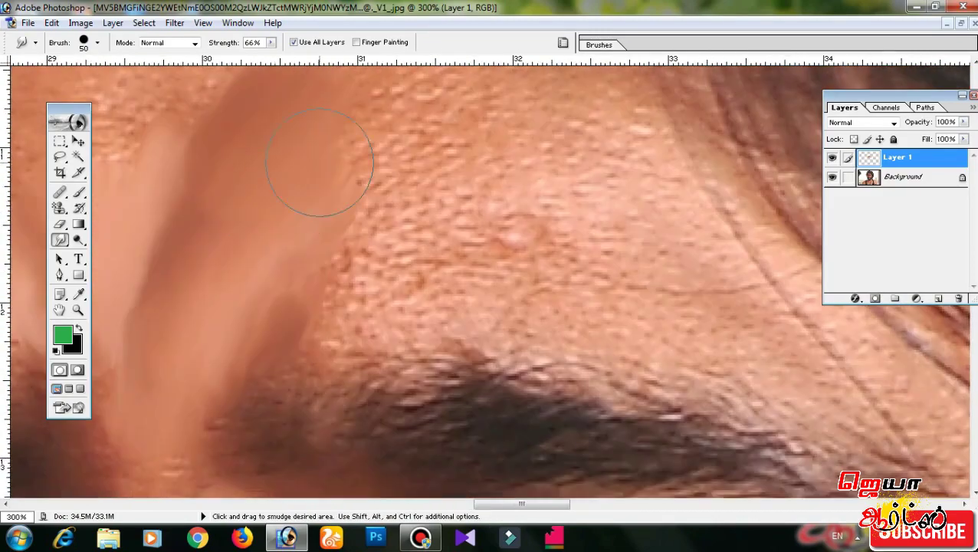
scroll(323, 163, "right", 3)
scroll(426, 153, "up", 2)
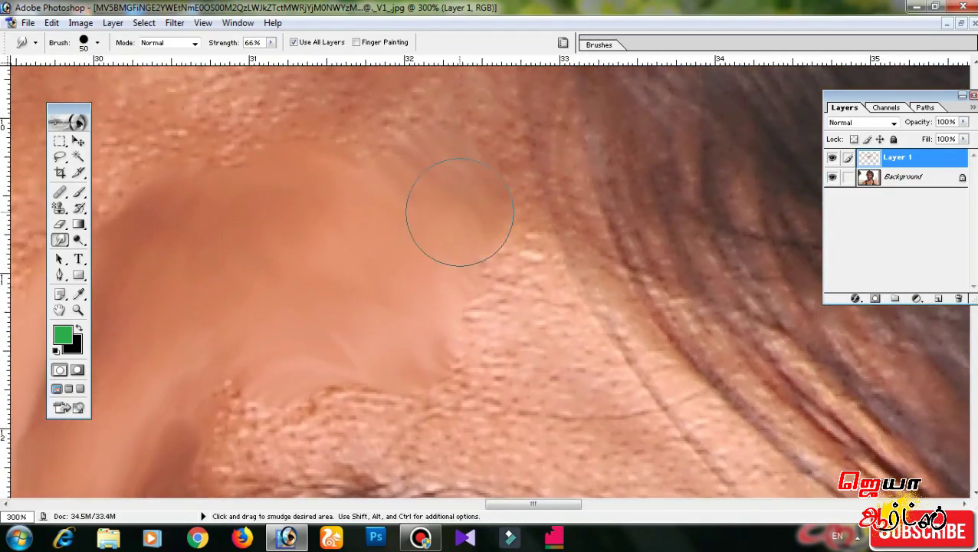
scroll(458, 207, "up", 2)
scroll(459, 207, "left", 1)
scroll(491, 283, "down", 4)
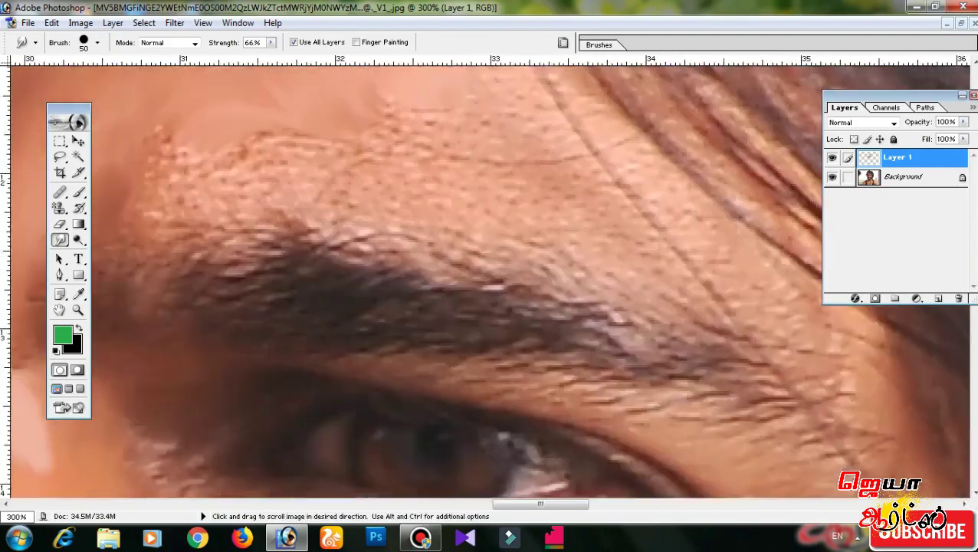
scroll(491, 283, "up", 1)
scroll(491, 283, "right", 1)
left_click_drag(442, 143, 515, 209)
scroll(515, 210, "down", 2)
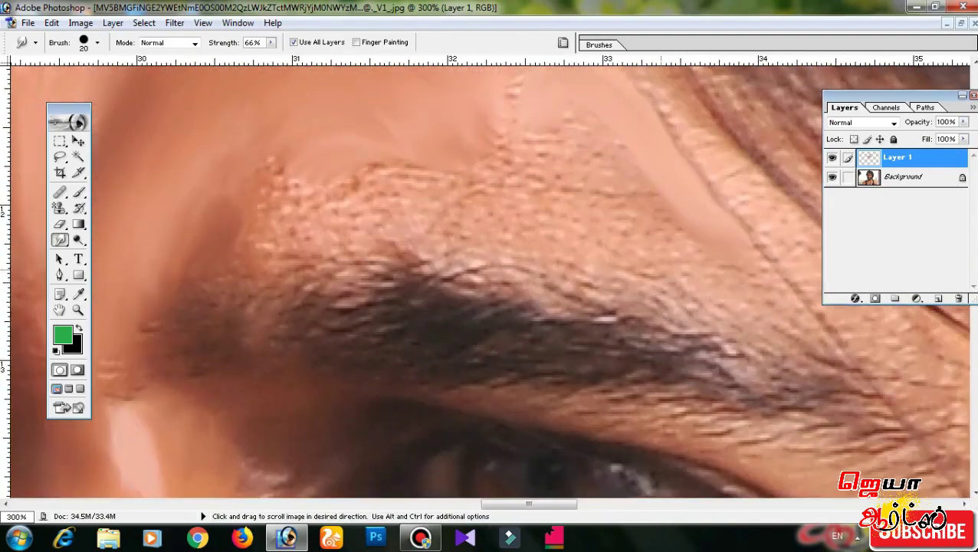
scroll(610, 190, "up", 2)
scroll(611, 191, "left", 2)
scroll(550, 229, "up", 1)
scroll(550, 229, "down", 2)
- Smudge along the top edge of the eyebrow and the skin above it
left_click_drag(537, 256, 320, 285)
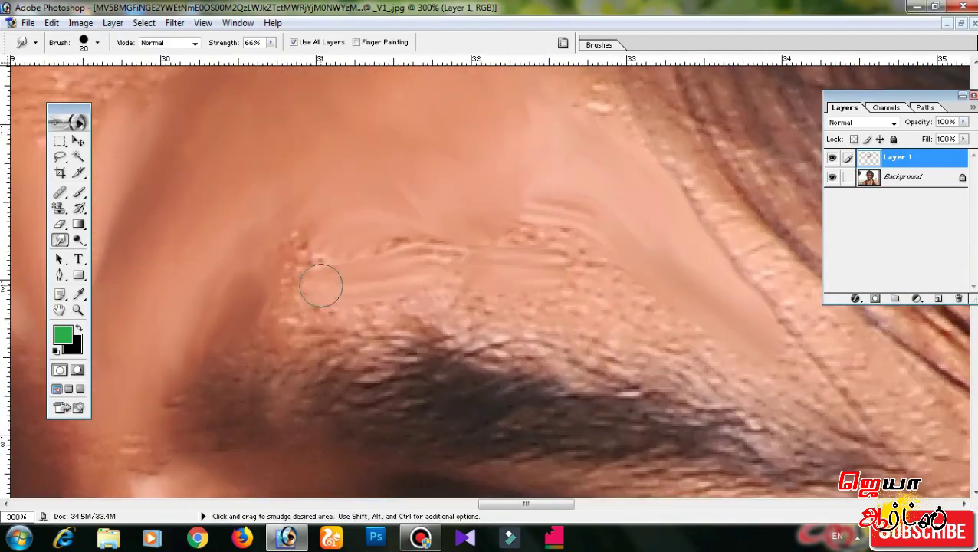
scroll(703, 309, "down", 1)
scroll(637, 216, "down", 1)
scroll(638, 216, "right", 2)
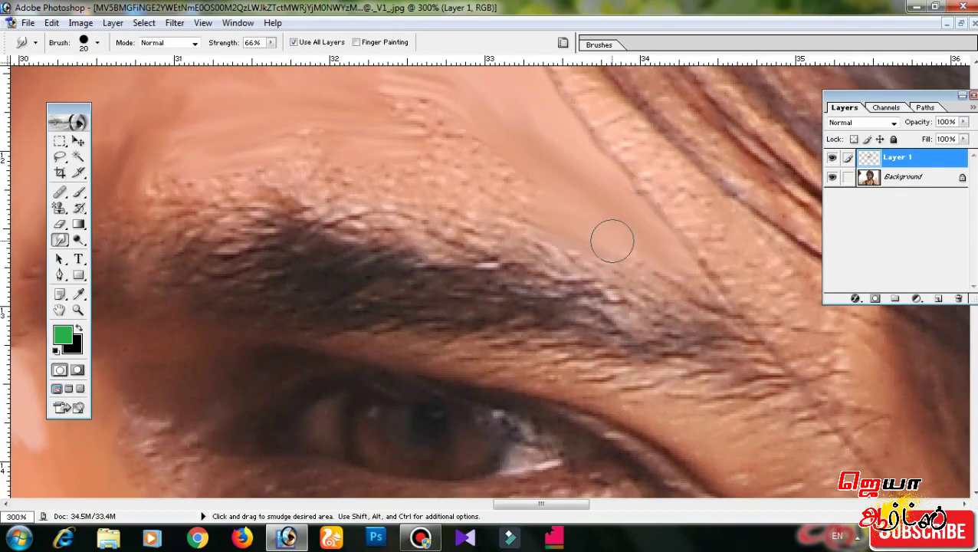
left_click_drag(523, 182, 256, 168)
scroll(236, 190, "up", 1)
scroll(388, 188, "right", 1)
scroll(437, 278, "up", 1)
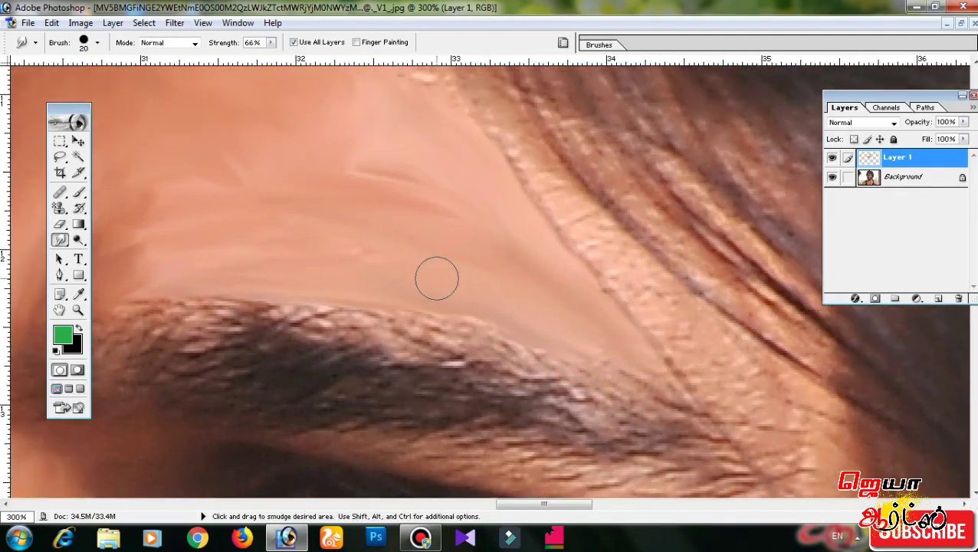
scroll(437, 277, "up", 1)
scroll(425, 207, "up", 2)
- Smooth the skin across the middle of the cheek
scroll(426, 207, "left", 2)
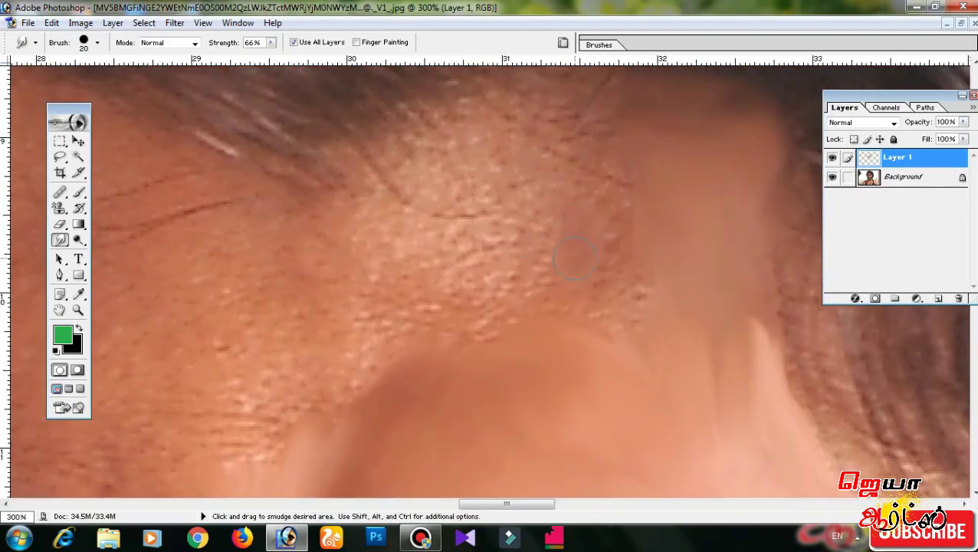
scroll(562, 313, "left", 2)
scroll(606, 264, "up", 1)
scroll(629, 238, "left", 1)
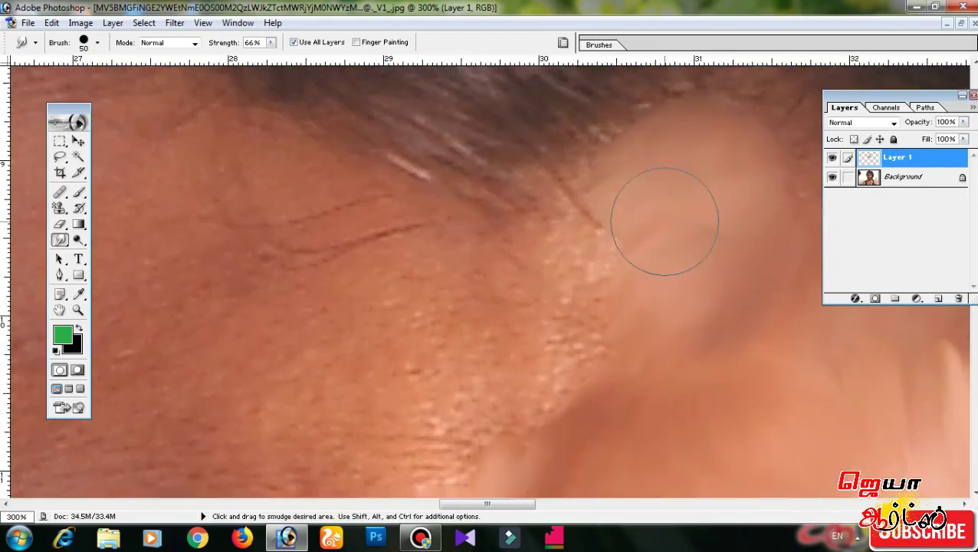
scroll(490, 360, "up", 1)
scroll(536, 322, "left", 1)
scroll(544, 269, "down", 1)
scroll(544, 269, "left", 1)
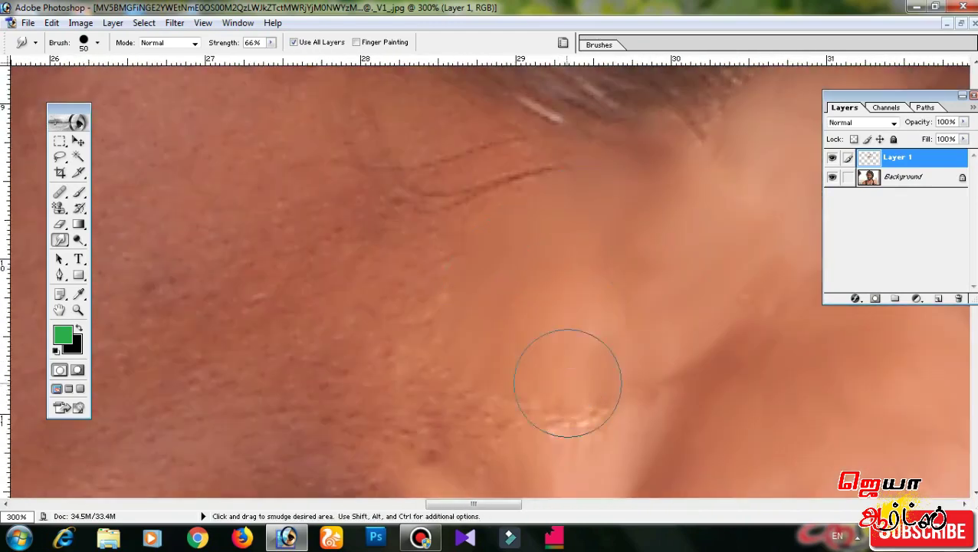
scroll(572, 382, "down", 1)
scroll(582, 278, "left", 1)
scroll(583, 278, "up", 1)
scroll(481, 338, "down", 2)
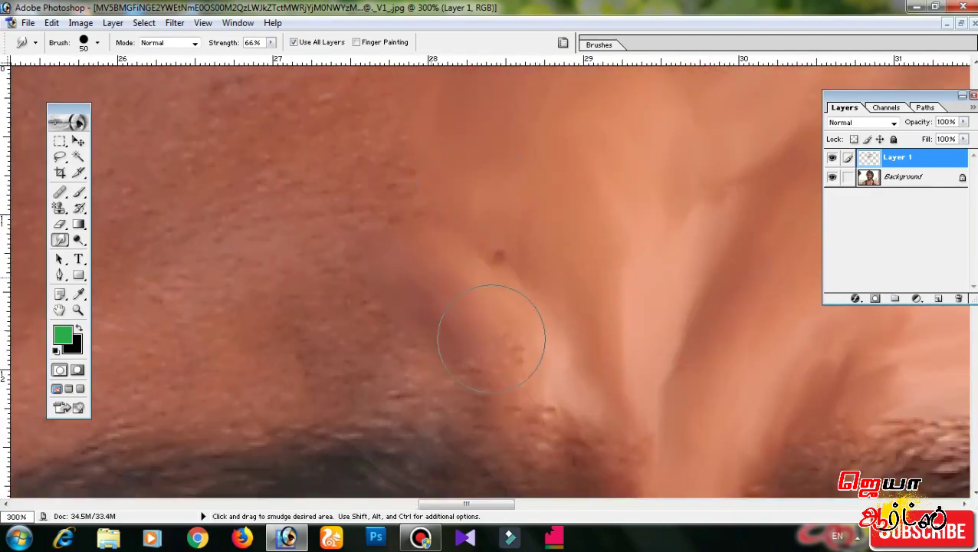
left_click_drag(481, 338, 350, 327)
- Smudge the temple skin along the hairline, working down toward the eyebrow
scroll(349, 327, "up", 2)
left_click_drag(465, 72, 513, 271)
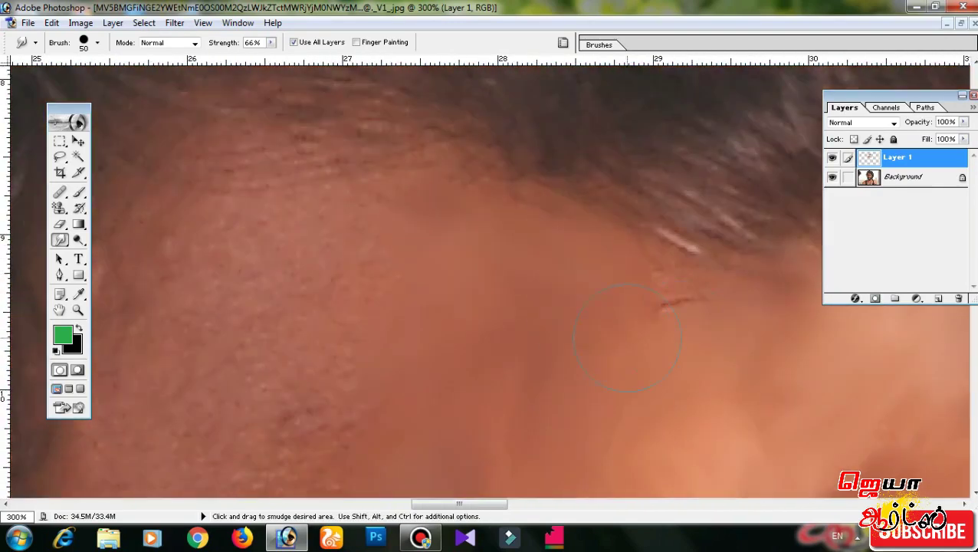
left_click_drag(627, 337, 739, 360)
left_click_drag(297, 287, 196, 251)
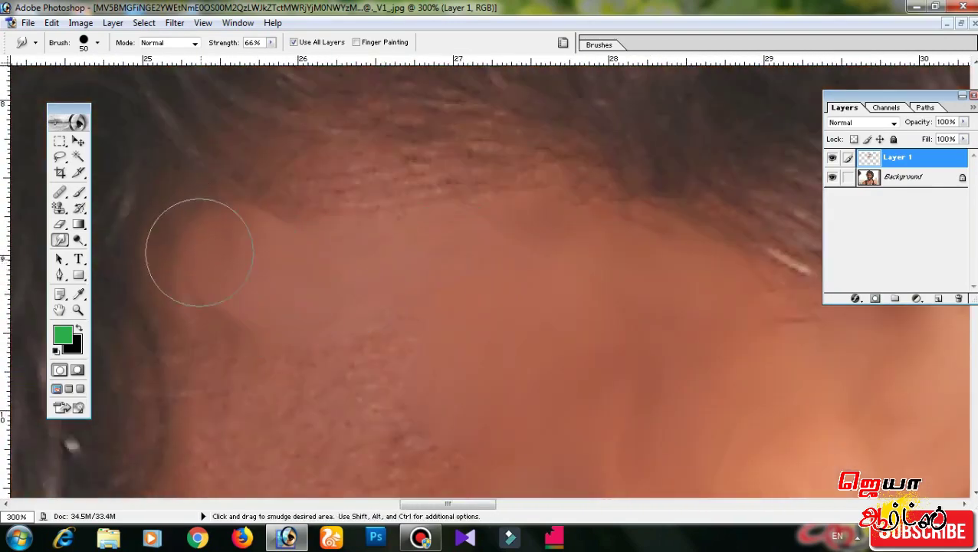
left_click_drag(352, 367, 390, 313)
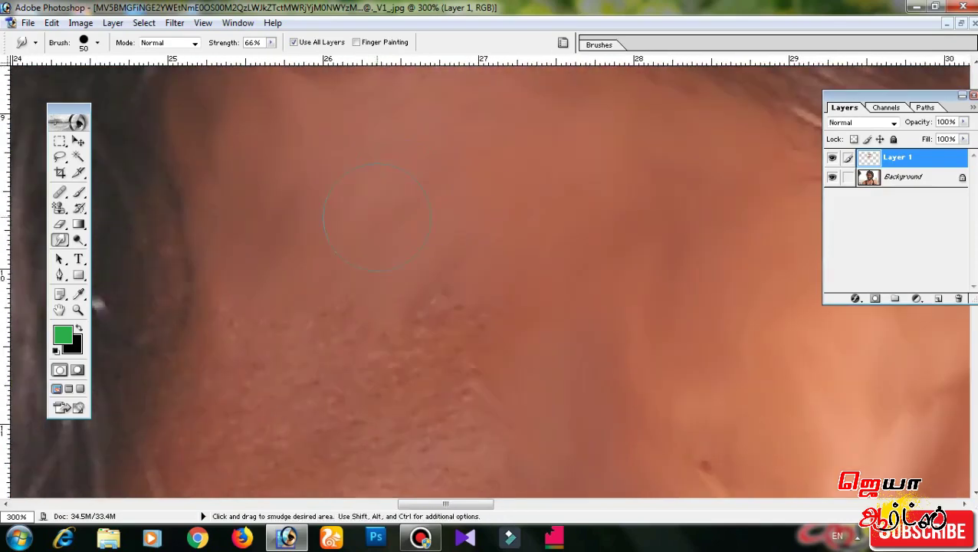
mouse_move(305, 323)
left_mouse_down()
mouse_move(505, 302)
mouse_move(511, 421)
mouse_move(426, 284)
left_mouse_up()
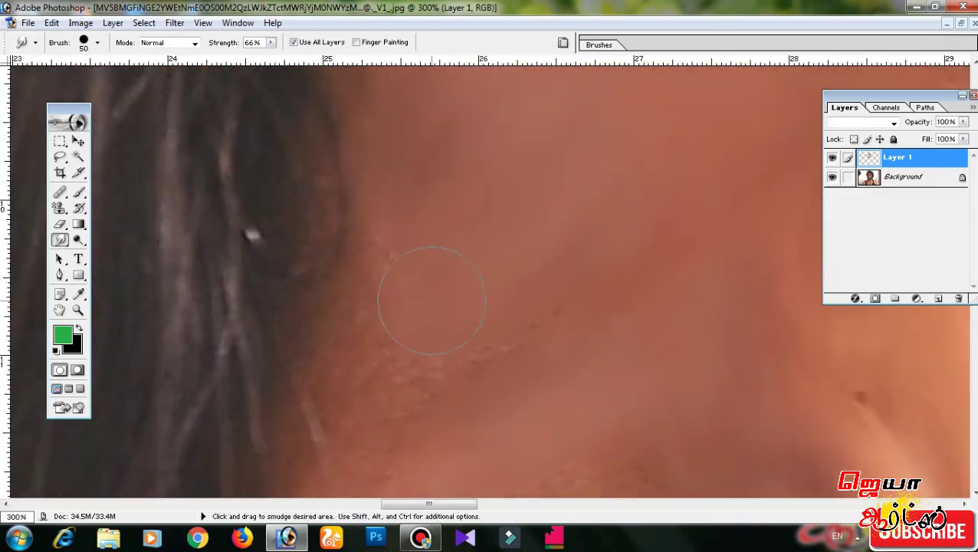
left_click_drag(421, 193, 450, 231)
mouse_move(365, 359)
left_mouse_down()
mouse_move(425, 258)
mouse_move(420, 320)
mouse_move(685, 285)
left_mouse_up()
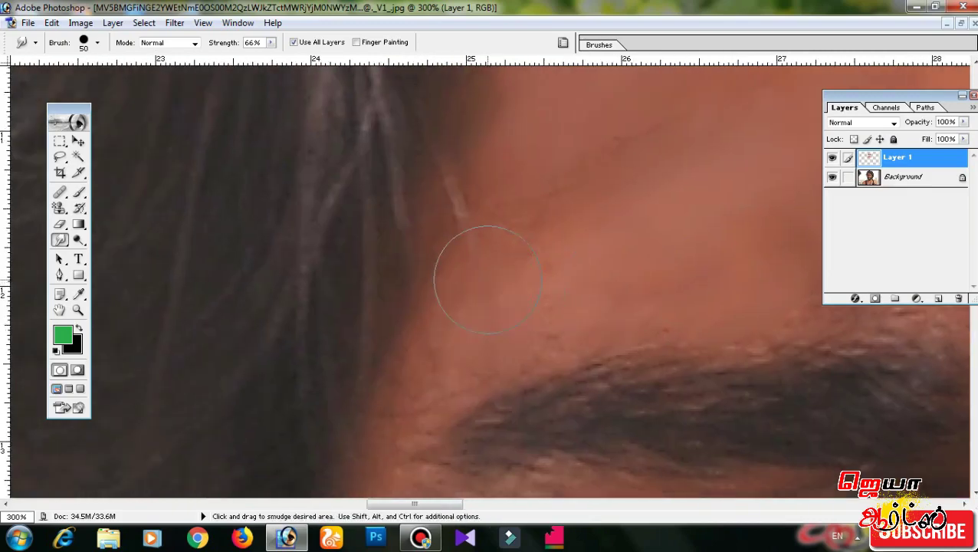
left_click_drag(469, 263, 458, 334)
mouse_move(555, 232)
left_mouse_down()
mouse_move(393, 327)
mouse_move(414, 429)
mouse_move(437, 207)
mouse_move(474, 201)
mouse_move(520, 317)
mouse_move(505, 448)
left_mouse_up()
- Zoom to 400% on the eye and shrink the Smudge brush to 30 px
key("ctrl+minus")
key("ctrl+minus")
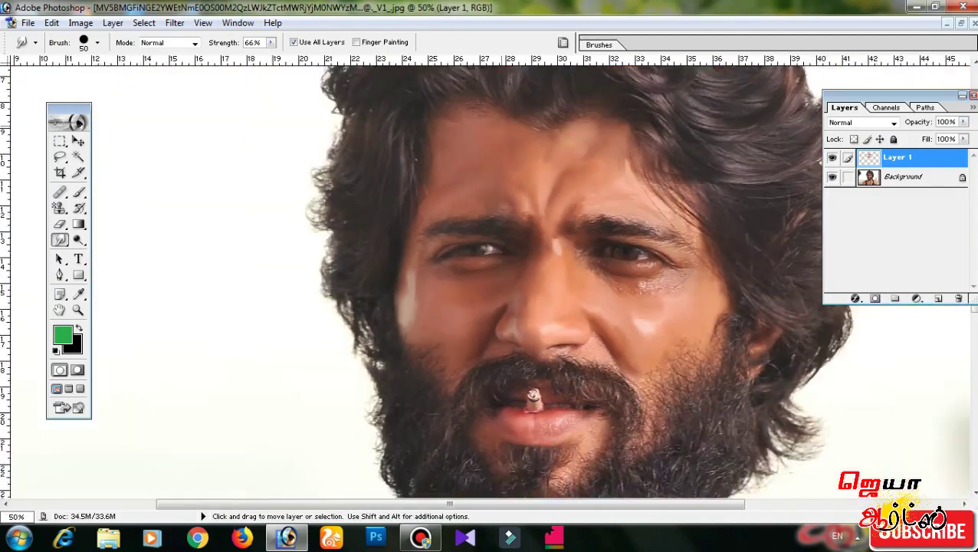
key("ctrl+plus")
key("ctrl+plus")
key("ctrl+plus")
left_click_drag(497, 115, 491, 344)
key("bracketleft")
key("bracketleft")
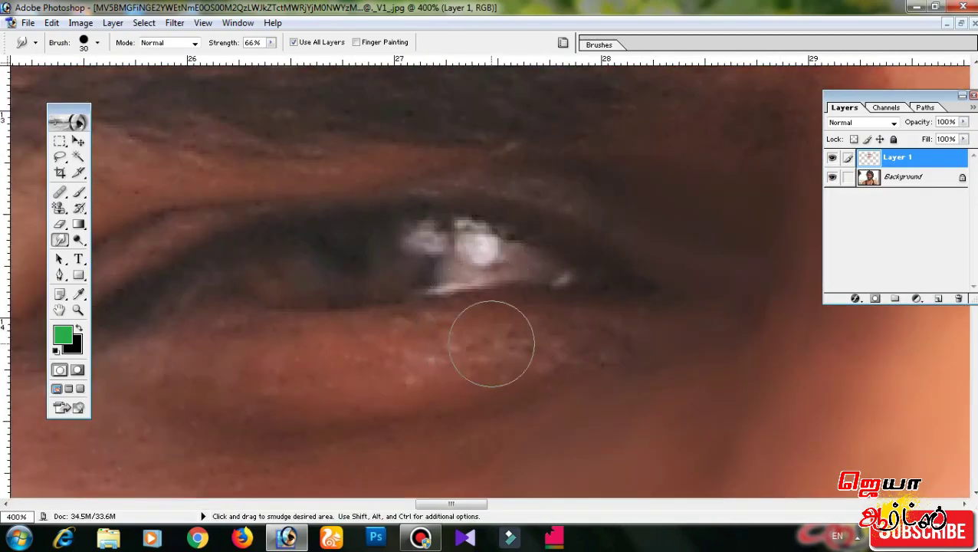
- Smudge the skin beneath the eye and around its outer corner
mouse_move(342, 334)
left_mouse_down()
mouse_move(500, 349)
mouse_move(467, 360)
left_mouse_up()
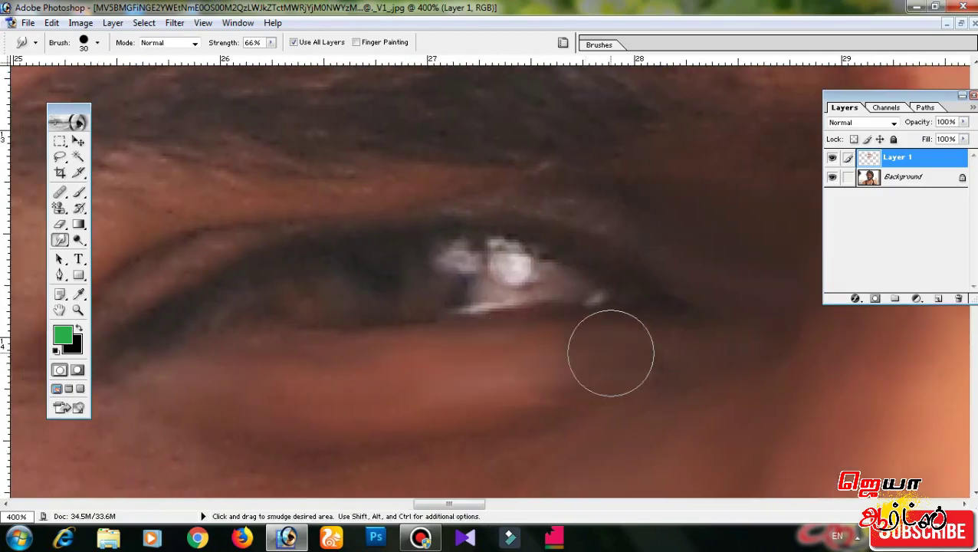
left_click_drag(611, 342, 591, 356)
scroll(525, 397, "down", 2)
scroll(524, 397, "left", 2)
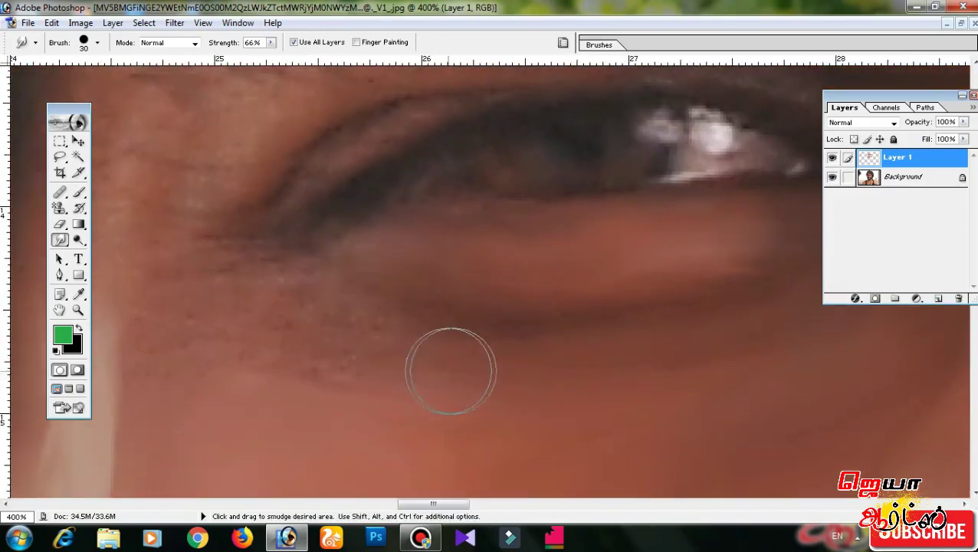
scroll(436, 350, "left", 2)
scroll(409, 305, "right", 1)
scroll(319, 301, "right", 2)
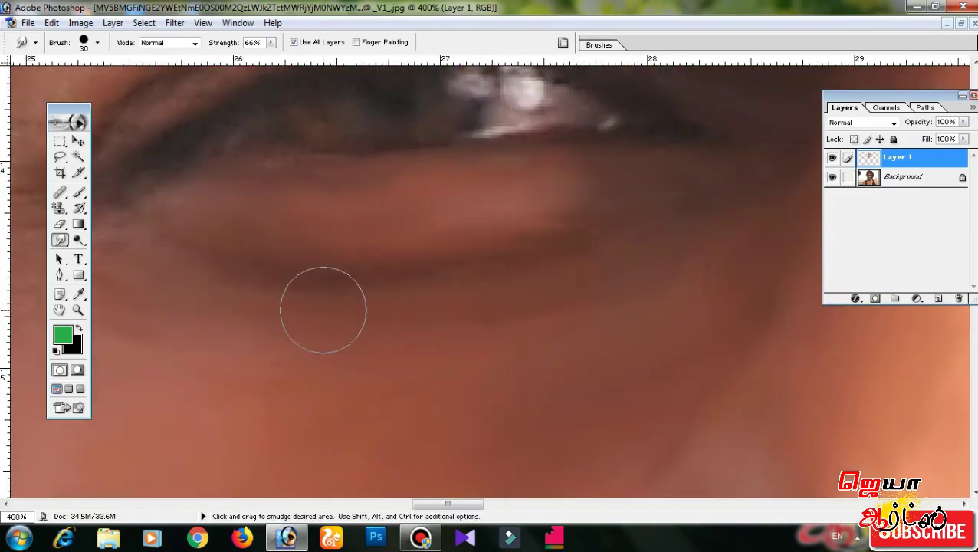
scroll(493, 300, "right", 1)
scroll(523, 305, "left", 1)
scroll(524, 305, "left", 2)
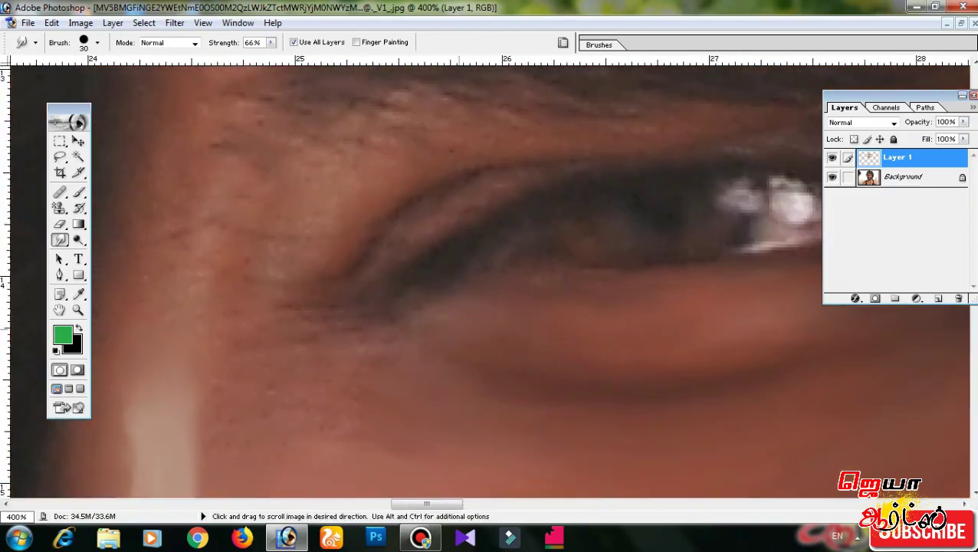
scroll(523, 306, "left", 2)
scroll(523, 305, "left", 1)
scroll(496, 353, "left", 2)
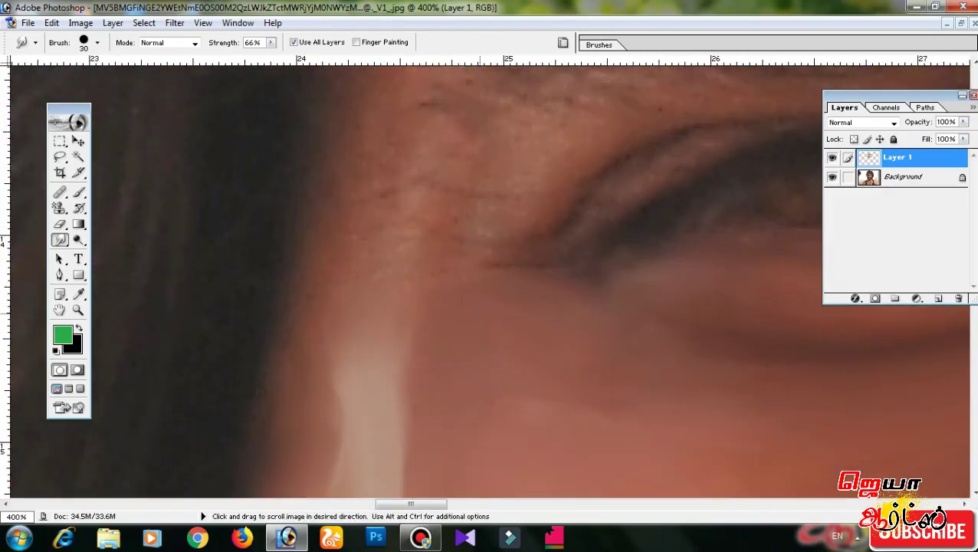
- Smudge the top of the light streak on the first eye into the surrounding skin
scroll(437, 296, "up", 2)
scroll(436, 307, "up", 1)
scroll(437, 306, "down", 3)
scroll(498, 216, "left", 2)
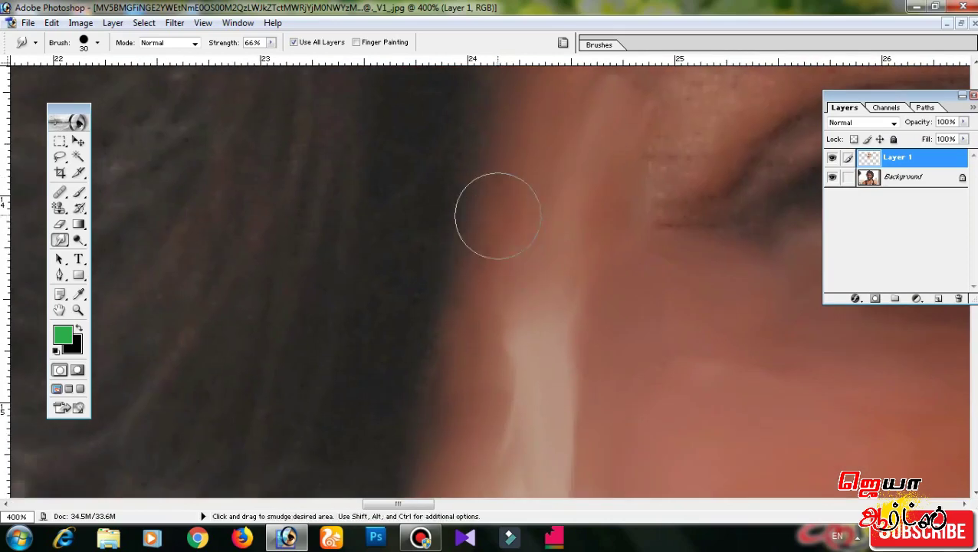
left_click_drag(489, 231, 537, 303)
scroll(516, 203, "up", 5)
scroll(516, 203, "right", 1)
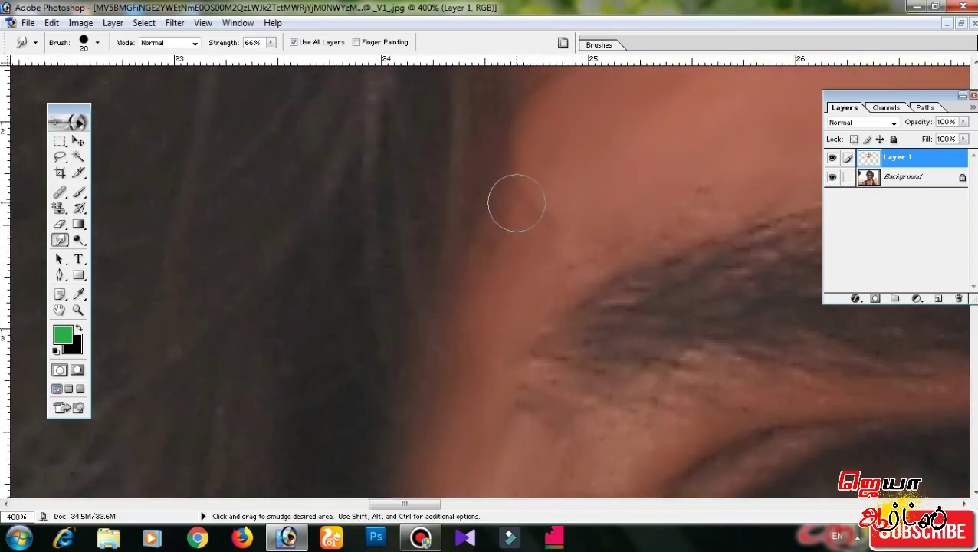
scroll(604, 228, "right", 1)
scroll(484, 208, "right", 4)
scroll(521, 245, "up", 2)
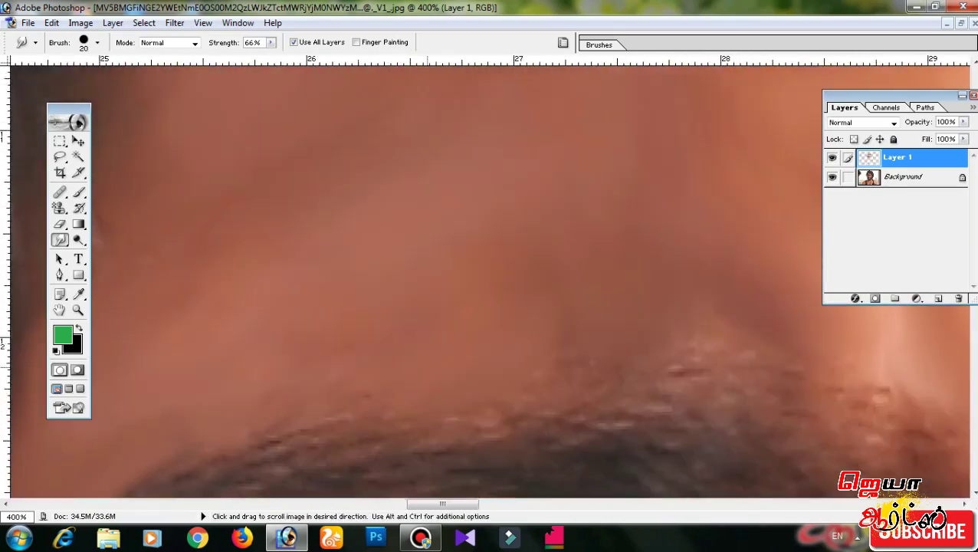
scroll(545, 281, "right", 2)
scroll(594, 343, "right", 2)
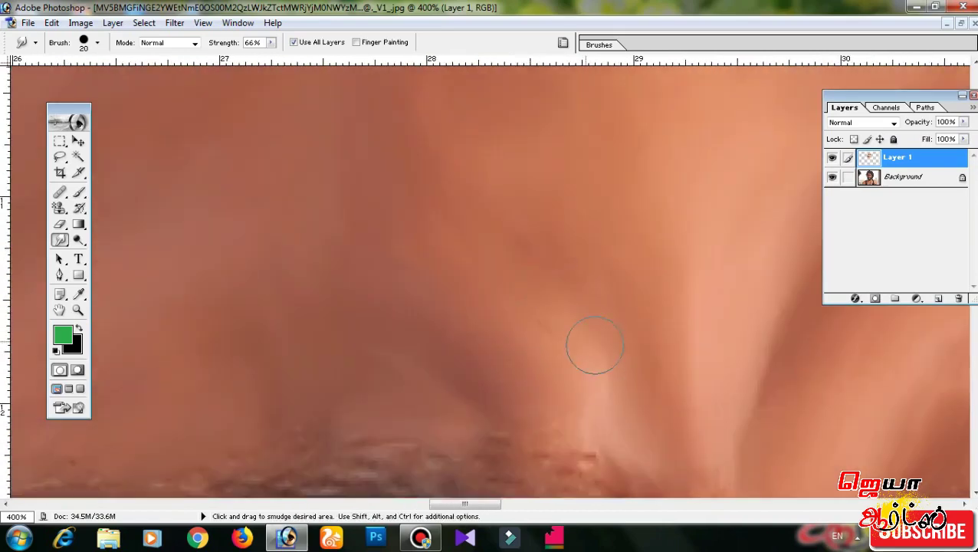
scroll(594, 342, "down", 3)
scroll(594, 342, "right", 2)
scroll(556, 318, "left", 5)
scroll(557, 319, "up", 2)
scroll(556, 319, "right", 1)
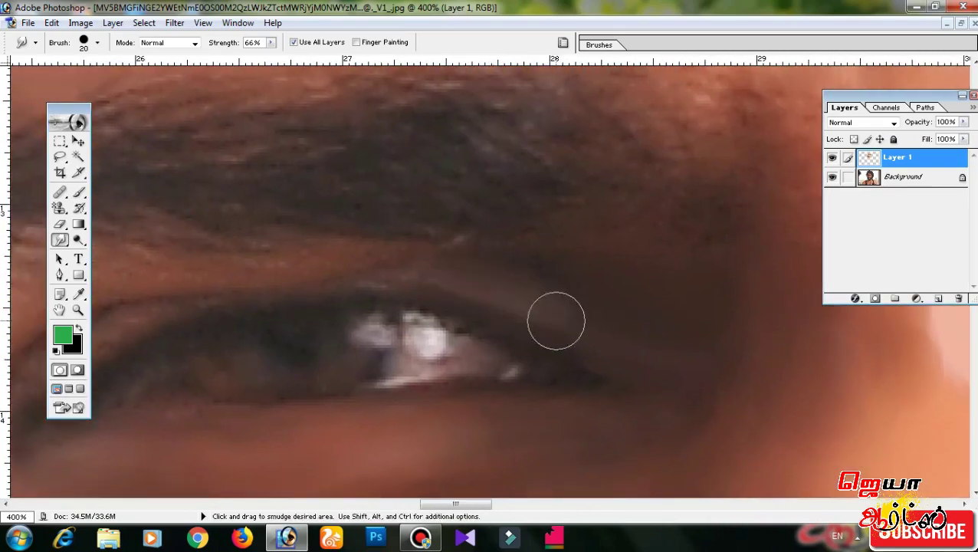
scroll(557, 319, "left", 1)
scroll(556, 319, "up", 1)
scroll(729, 361, "up", 1)
scroll(441, 328, "down", 1)
scroll(441, 328, "right", 1)
scroll(441, 328, "left", 3)
scroll(441, 328, "up", 1)
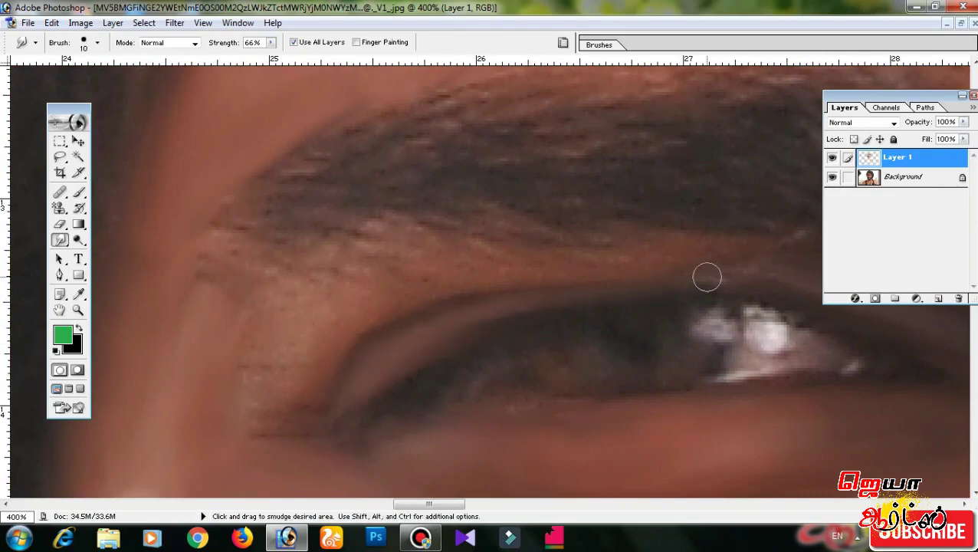
scroll(374, 437, "down", 1)
scroll(378, 375, "left", 1)
scroll(351, 340, "left", 1)
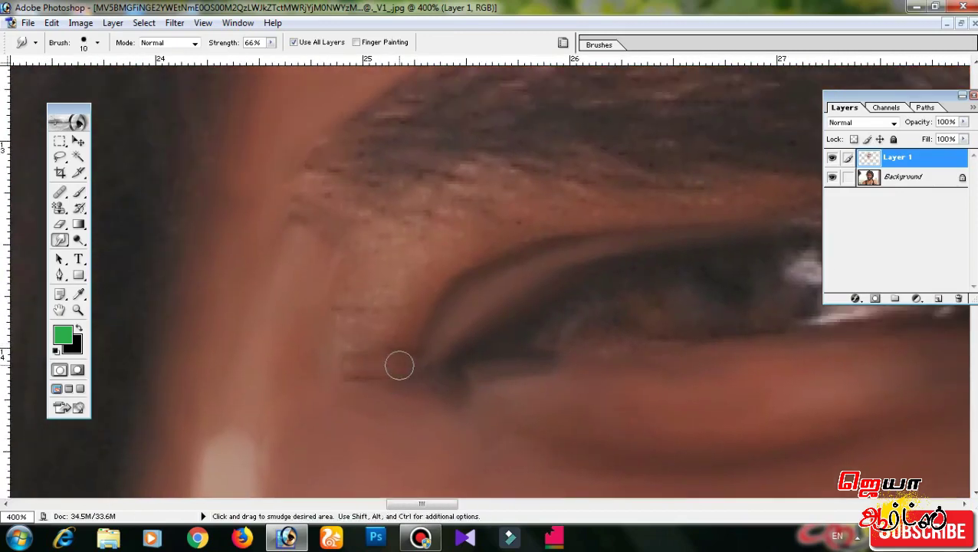
scroll(400, 365, "up", 1)
scroll(335, 387, "down", 1)
scroll(420, 389, "up", 2)
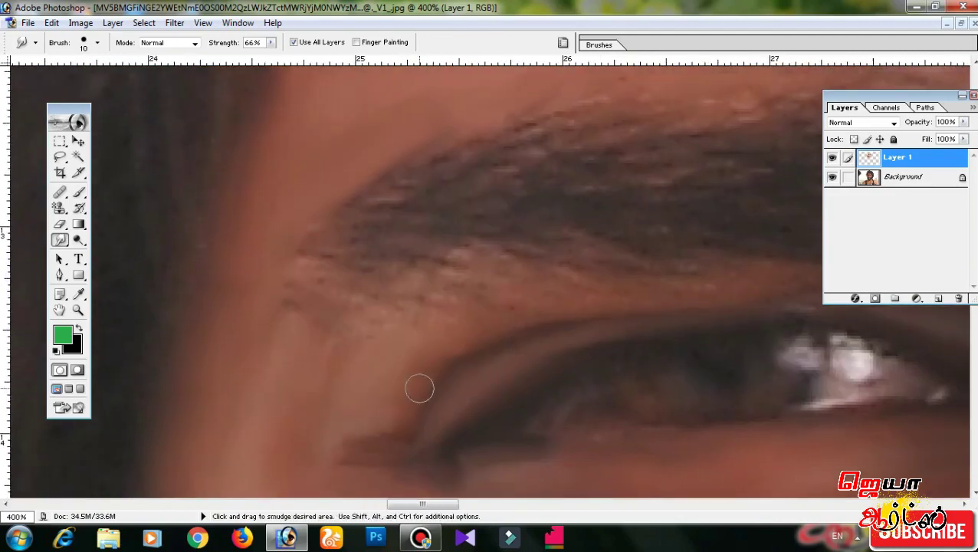
scroll(397, 351, "right", 1)
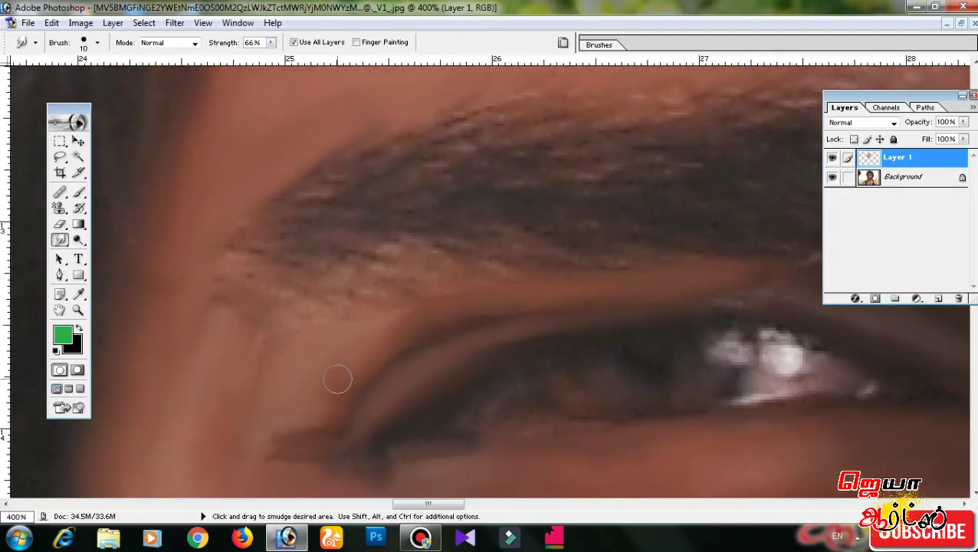
scroll(338, 378, "right", 2)
scroll(313, 302, "down", 1)
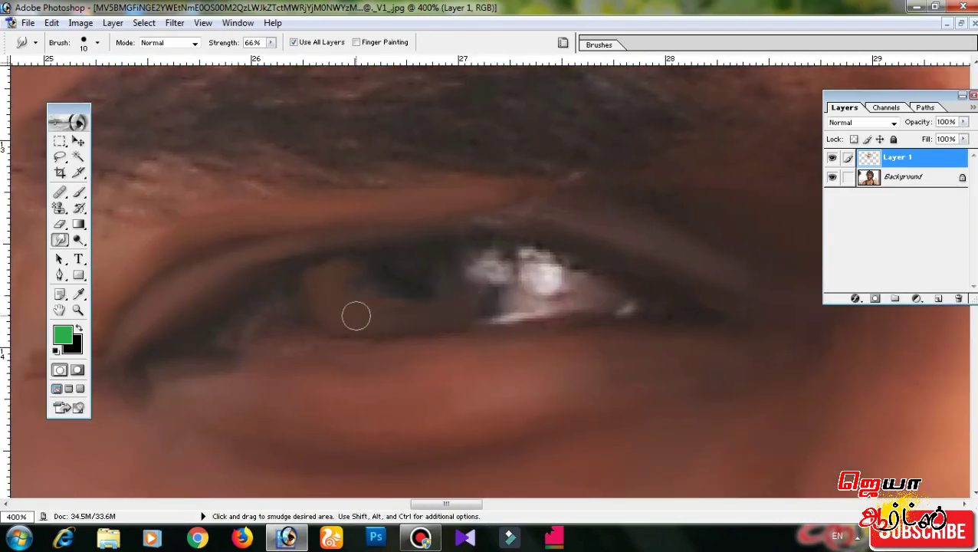
scroll(442, 296, "up", 1)
scroll(442, 297, "left", 1)
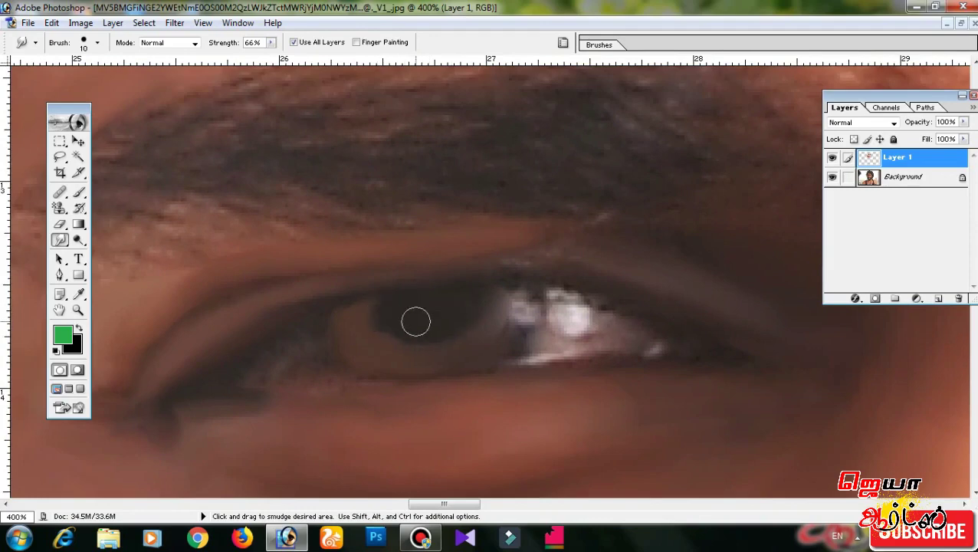
- Blend the first eye's white highlight patches with short 66% smudge strokes
key("ctrl+0")
key("ctrl+plus")
key("ctrl+plus")
key("ctrl+plus")
key("ctrl+plus")
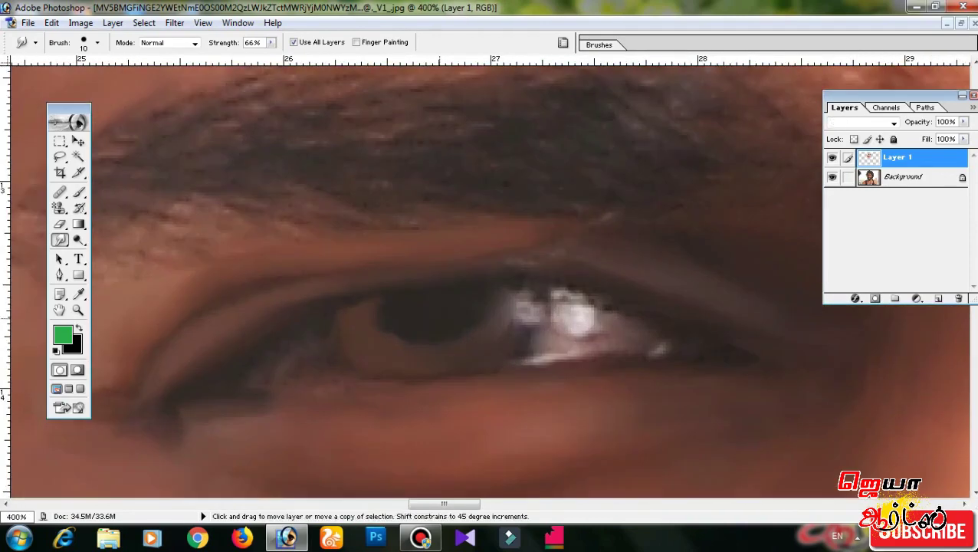
scroll(439, 318, "down", 1)
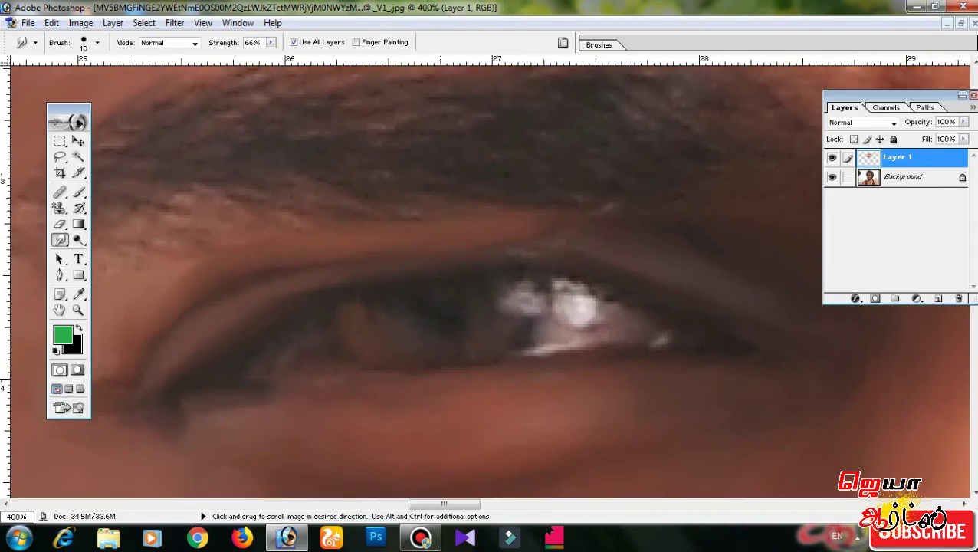
scroll(435, 298, "up", 1)
scroll(511, 330, "up", 1)
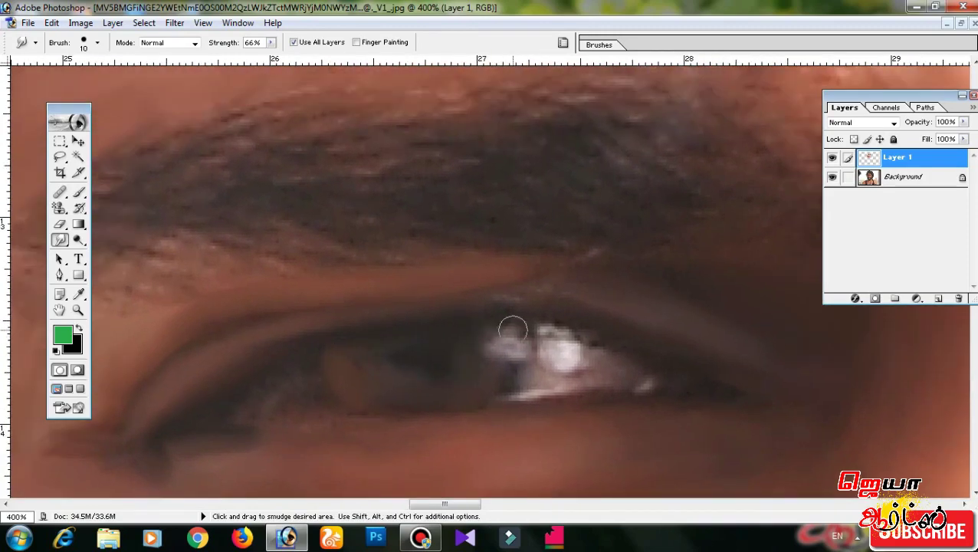
left_click_drag(612, 370, 676, 386)
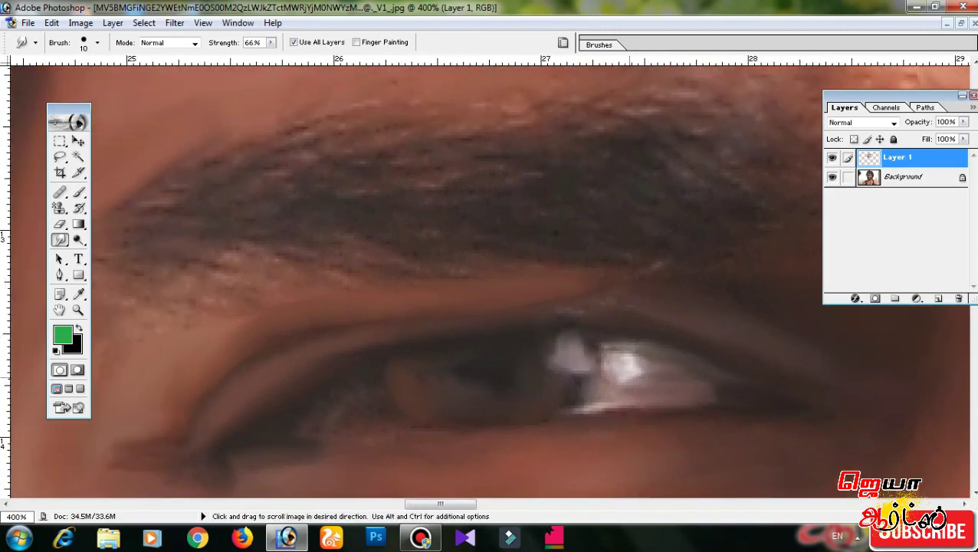
left_click_drag(630, 356, 936, 244)
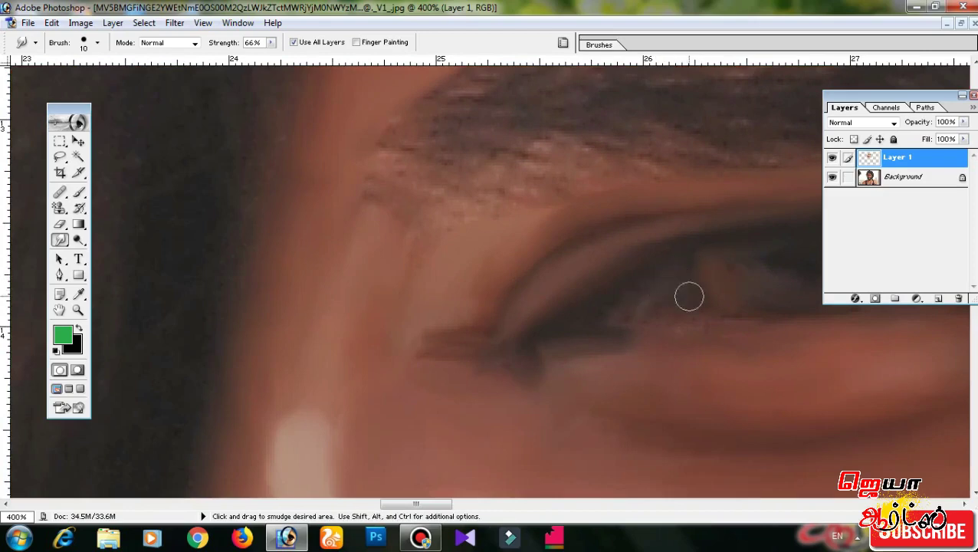
left_click_drag(673, 255, 492, 299)
left_click_drag(730, 323, 576, 323)
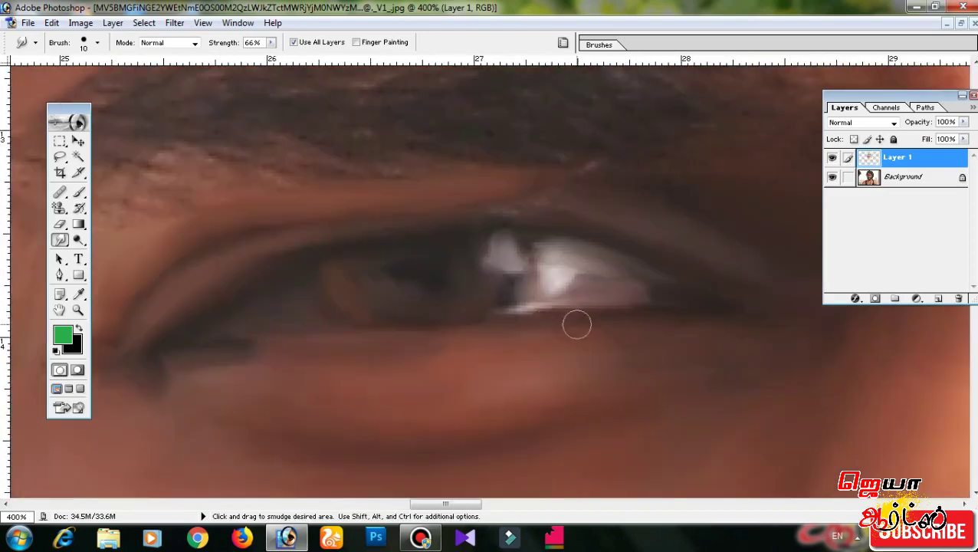
left_click_drag(460, 253, 425, 244)
left_click_drag(629, 247, 376, 172)
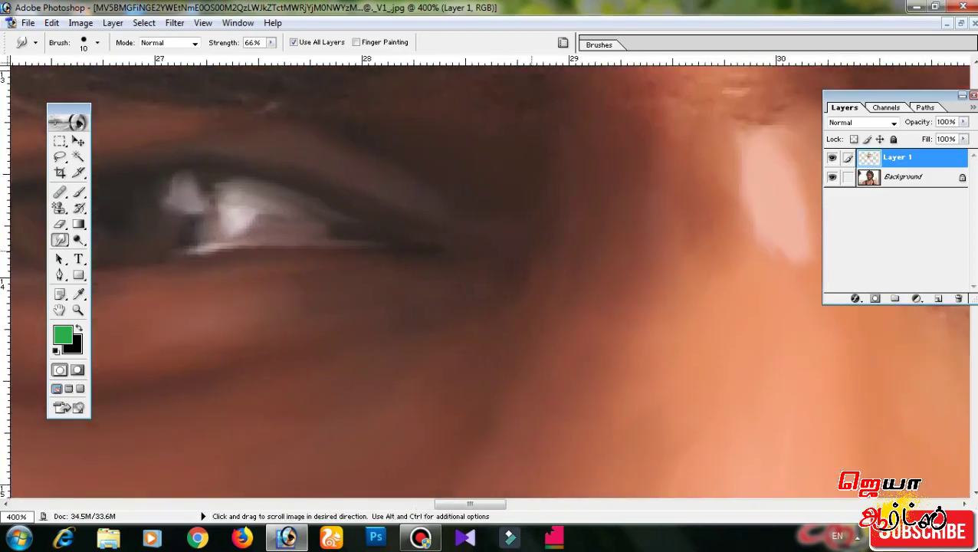
left_click_drag(134, 253, 397, 230)
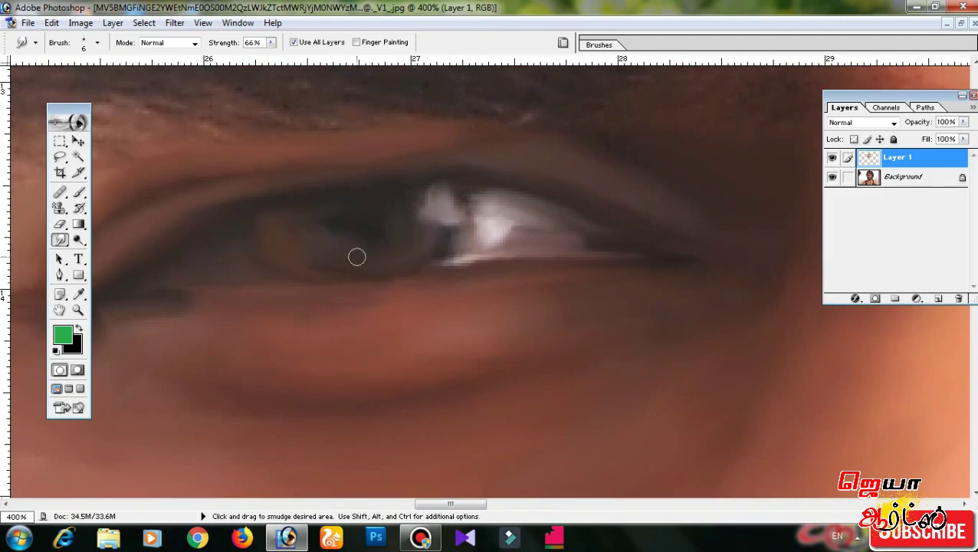
scroll(442, 243, "up", 1)
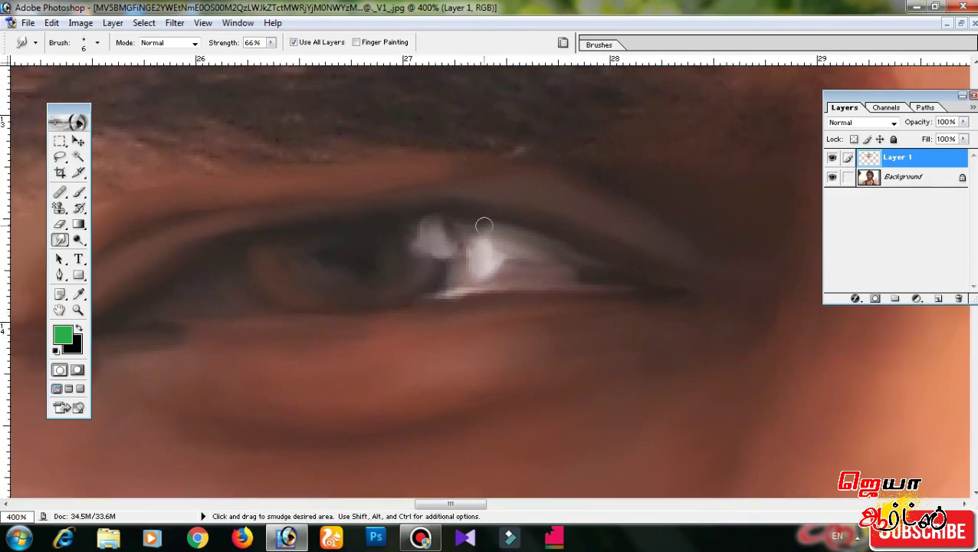
left_click_drag(477, 260, 30, 246)
scroll(700, 373, "right", 5)
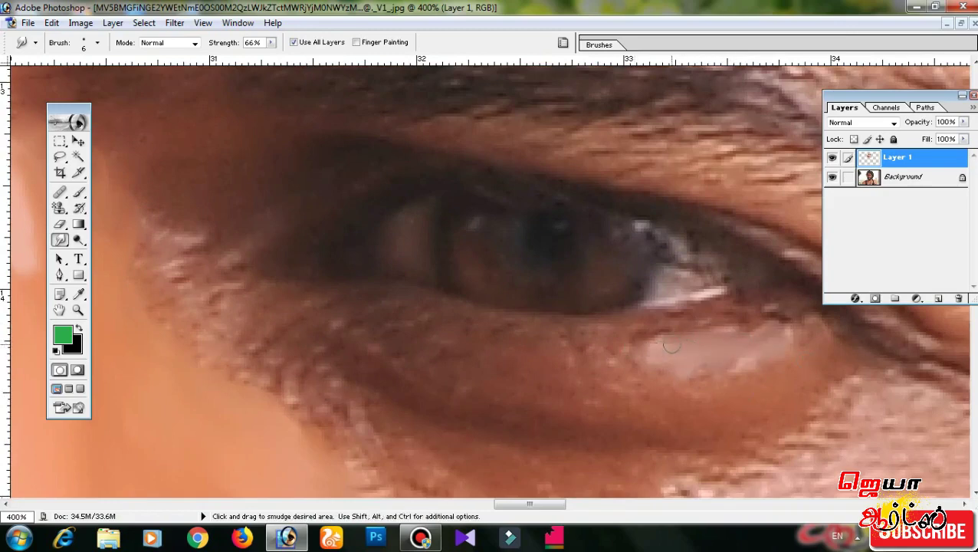
- Smear the bright patch under the second eye into smooth streaks with a resized brush
scroll(723, 340, "down", 2)
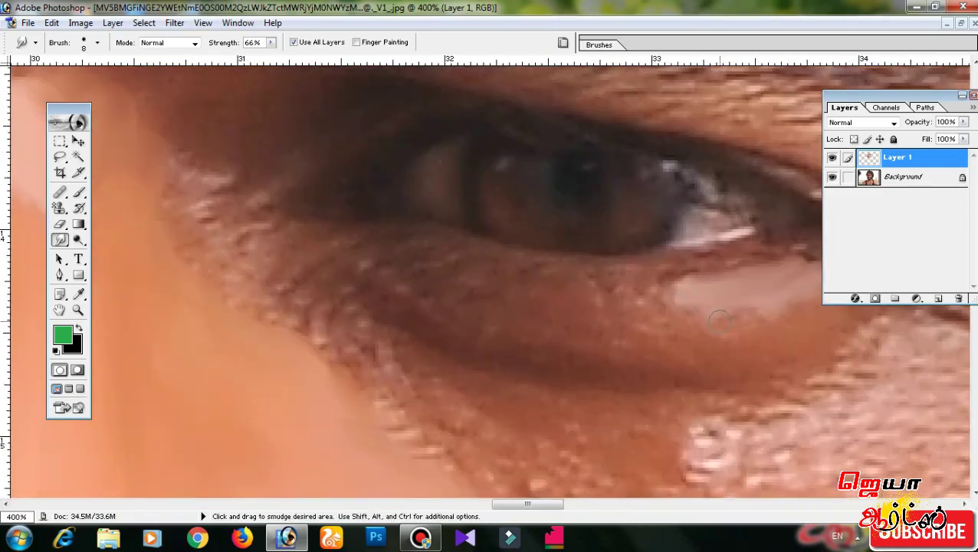
key("bracketright")
key("bracketright")
key("bracketright")
scroll(570, 342, "left", 1)
scroll(441, 297, "left", 1)
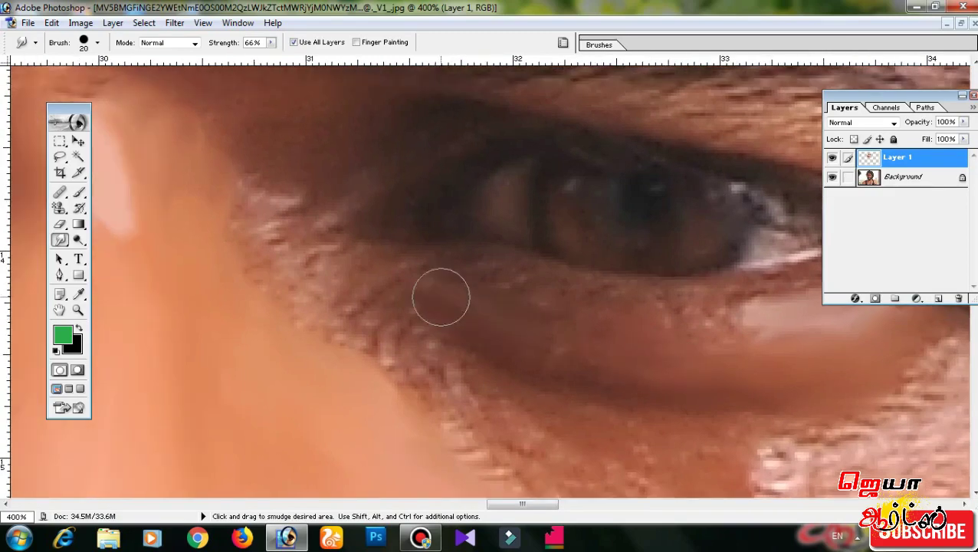
scroll(527, 338, "up", 1)
scroll(607, 350, "right", 1)
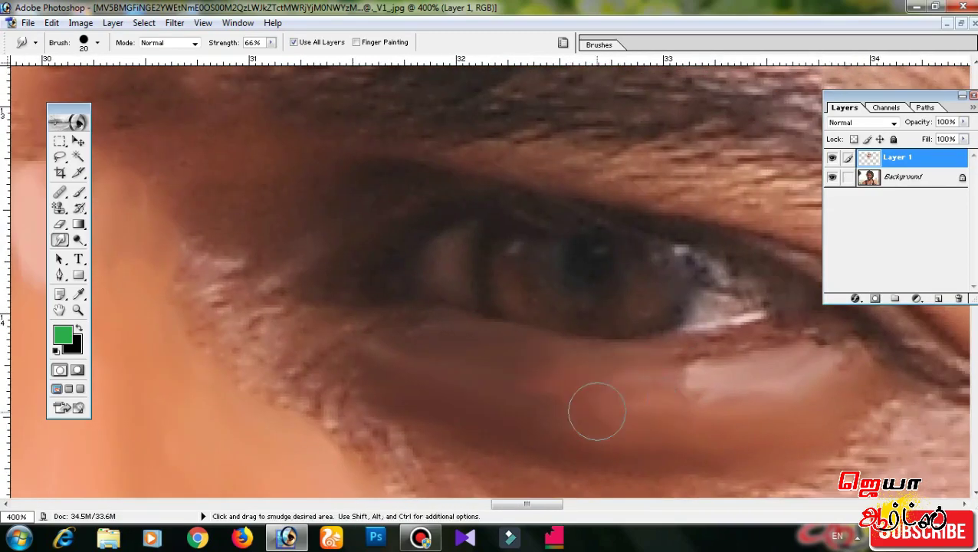
scroll(376, 313, "left", 1)
scroll(383, 345, "up", 1)
scroll(414, 398, "left", 1)
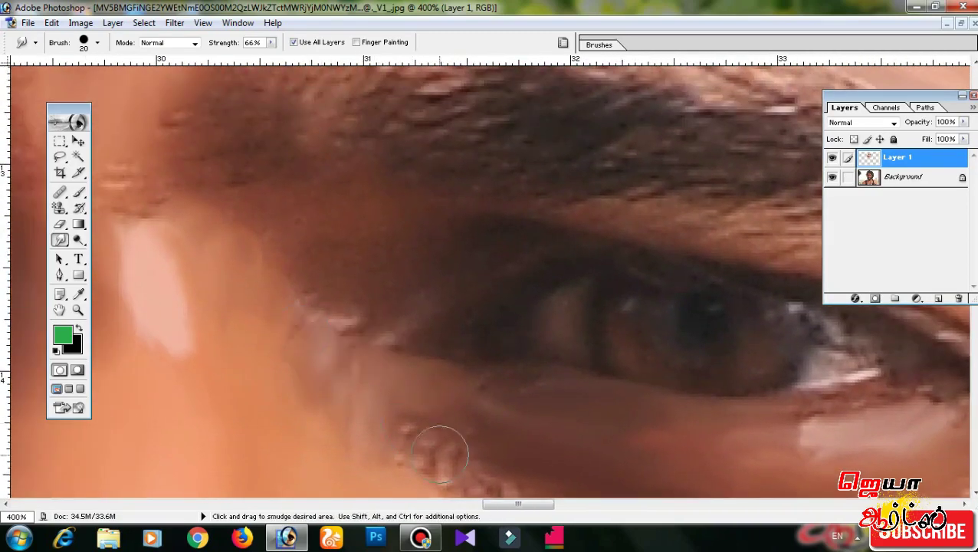
scroll(441, 452, "down", 2)
scroll(440, 452, "right", 1)
scroll(414, 429, "right", 1)
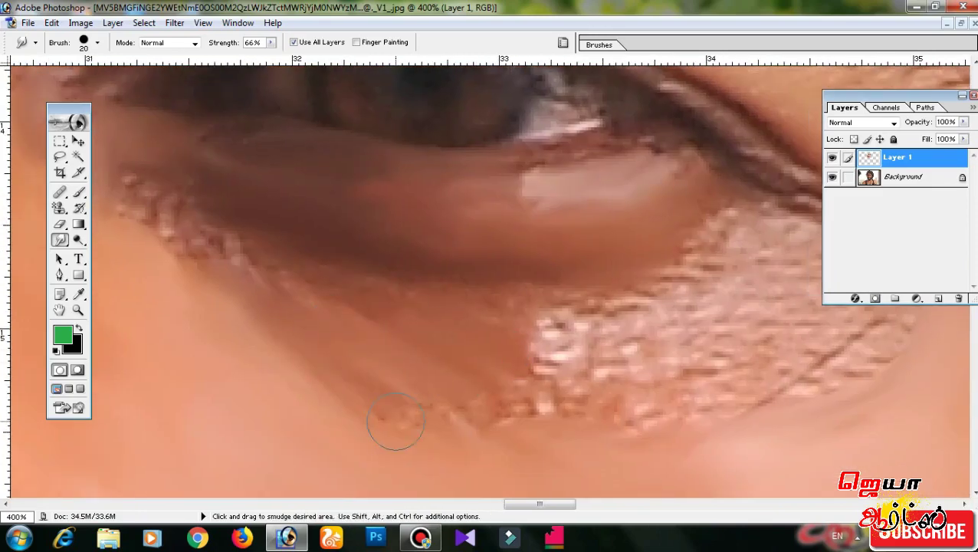
scroll(396, 421, "up", 1)
scroll(395, 421, "left", 1)
scroll(525, 464, "left", 1)
key("bracketleft")
scroll(525, 464, "left", 1)
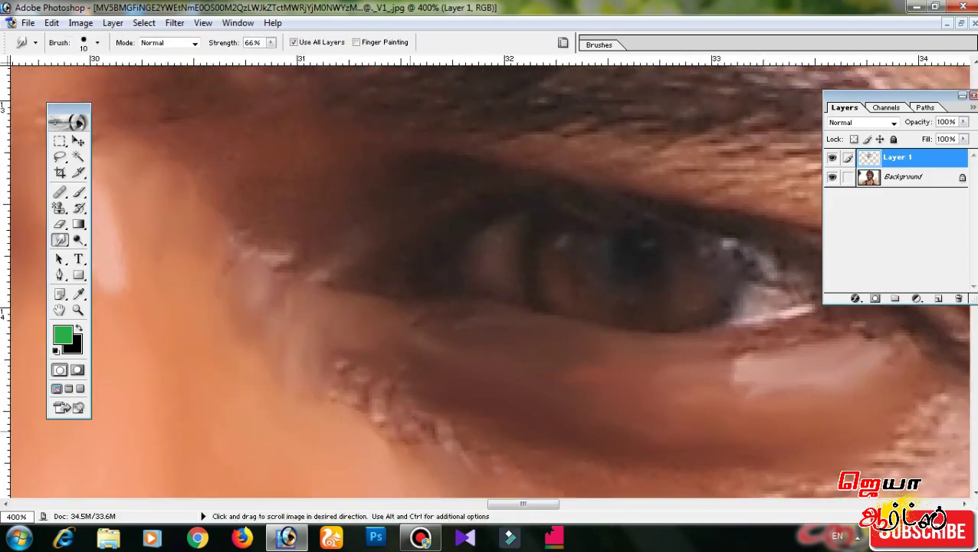
scroll(490, 284, "down", 2)
scroll(490, 283, "right", 2)
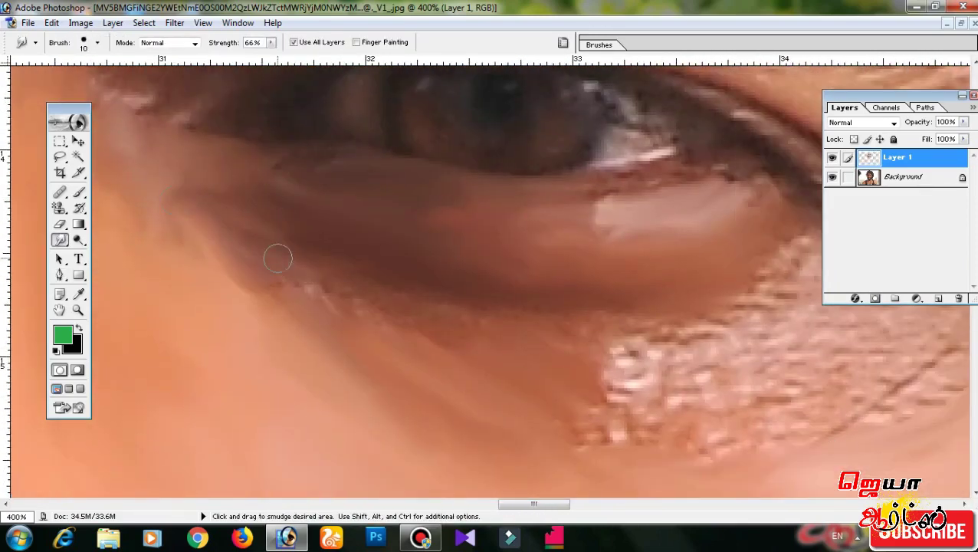
scroll(334, 266, "down", 1)
scroll(334, 266, "right", 1)
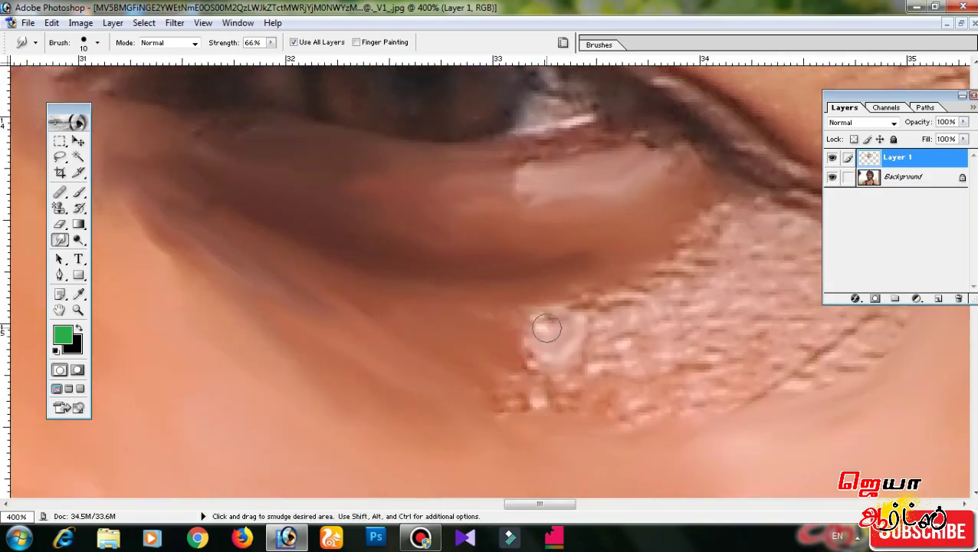
left_click_drag(546, 327, 732, 236)
- Reframe the second eye, shrink the brush to 9 px for fine highlights, then zoom out
scroll(537, 261, "up", 1)
scroll(383, 268, "left", 2)
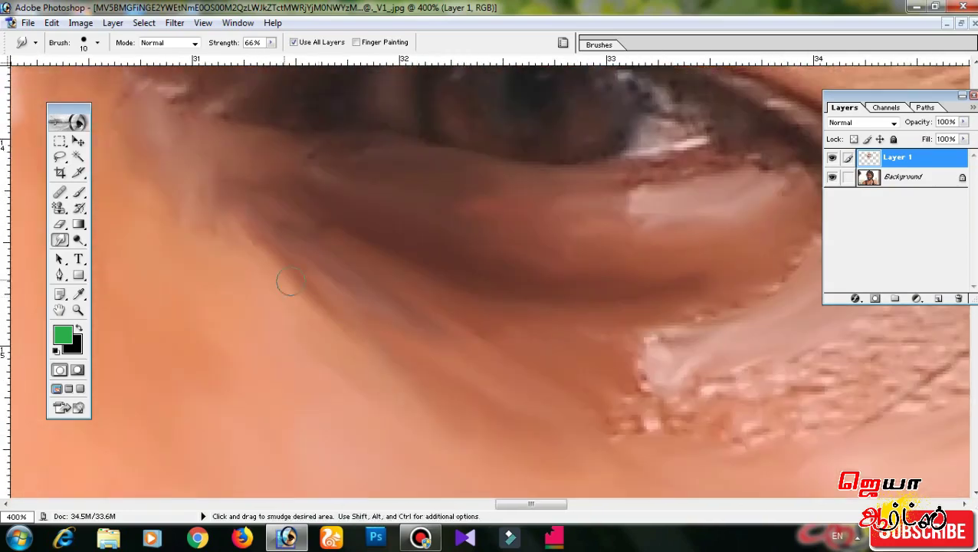
left_click_drag(319, 360, 419, 529)
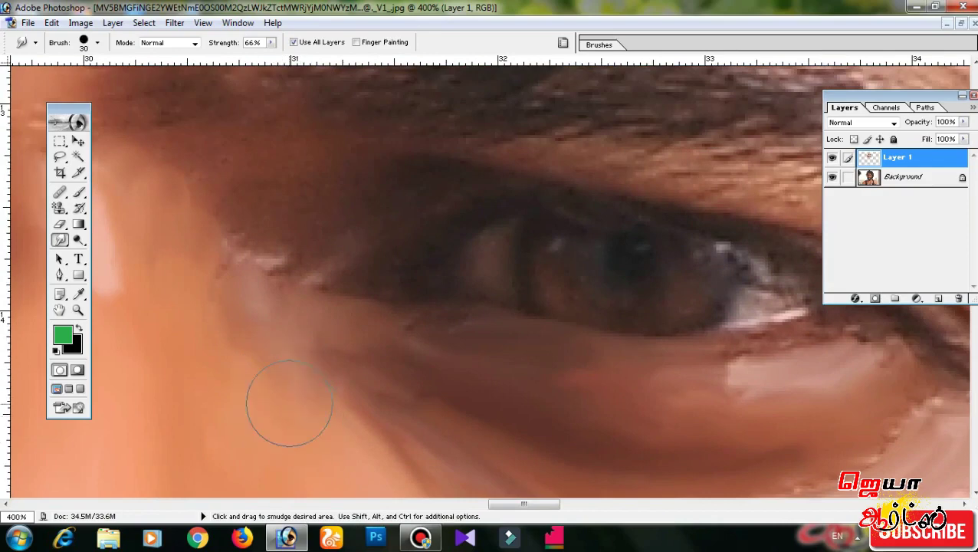
scroll(289, 402, "up", 3)
key("bracketleft")
key("bracketleft")
key("bracketleft")
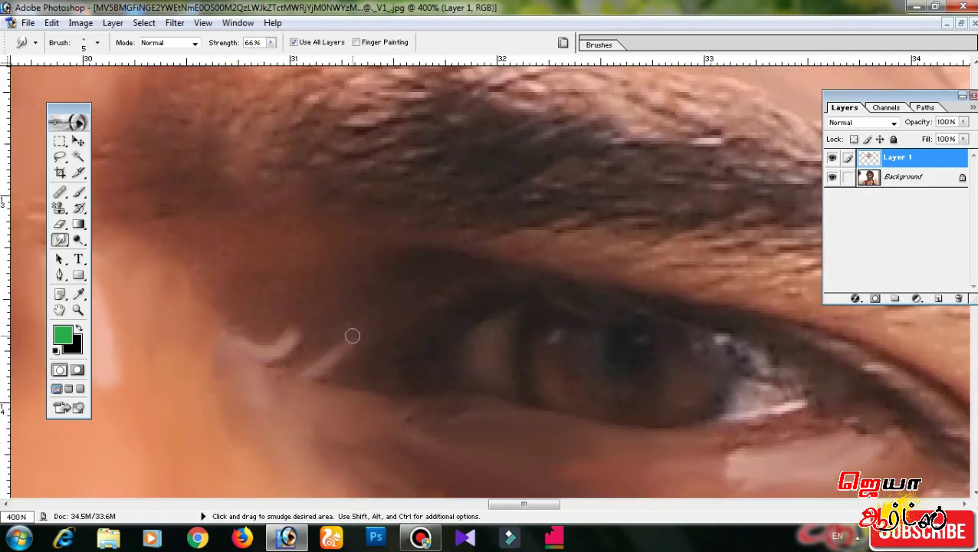
scroll(299, 273, "down", 1)
scroll(257, 262, "left", 1)
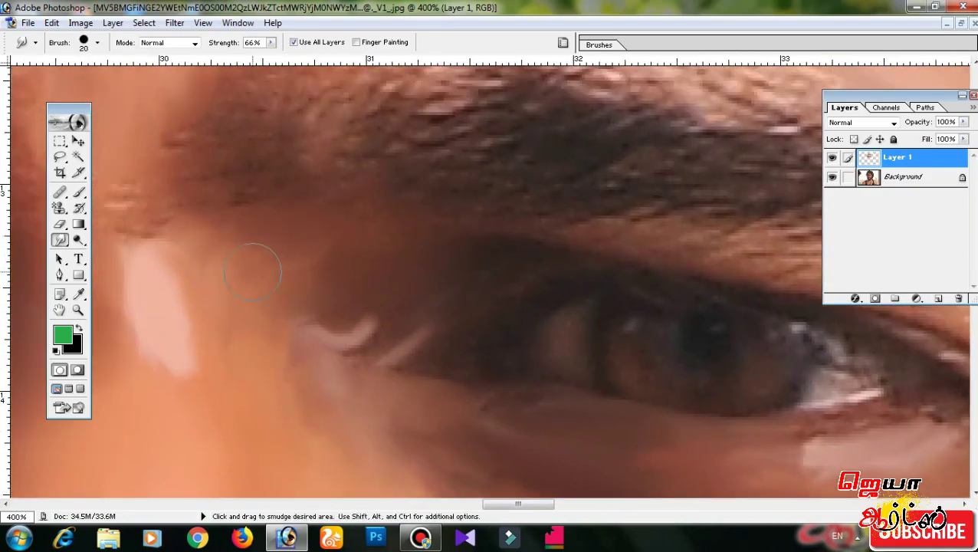
scroll(448, 255, "down", 1)
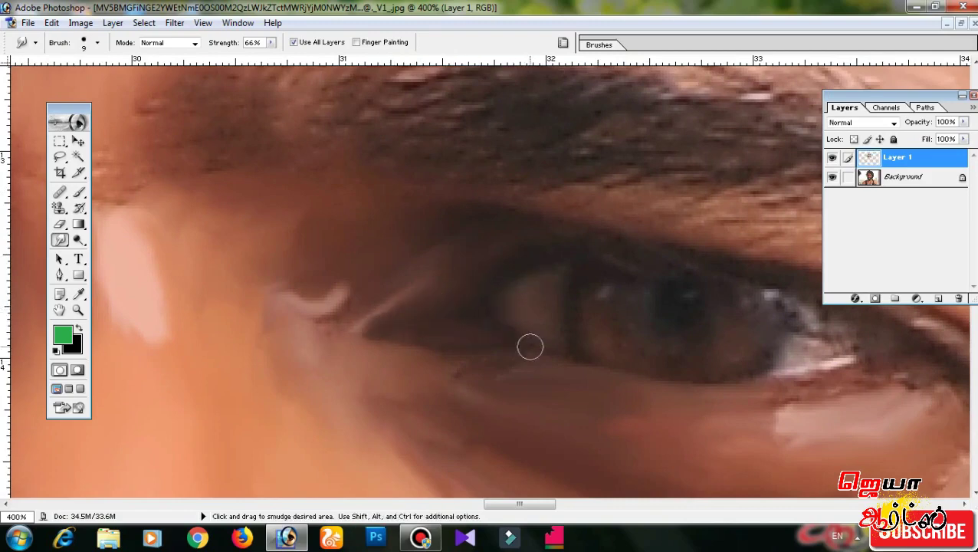
key("ctrl+minus")
key("ctrl+minus")
key("ctrl+minus")
key("ctrl+minus")
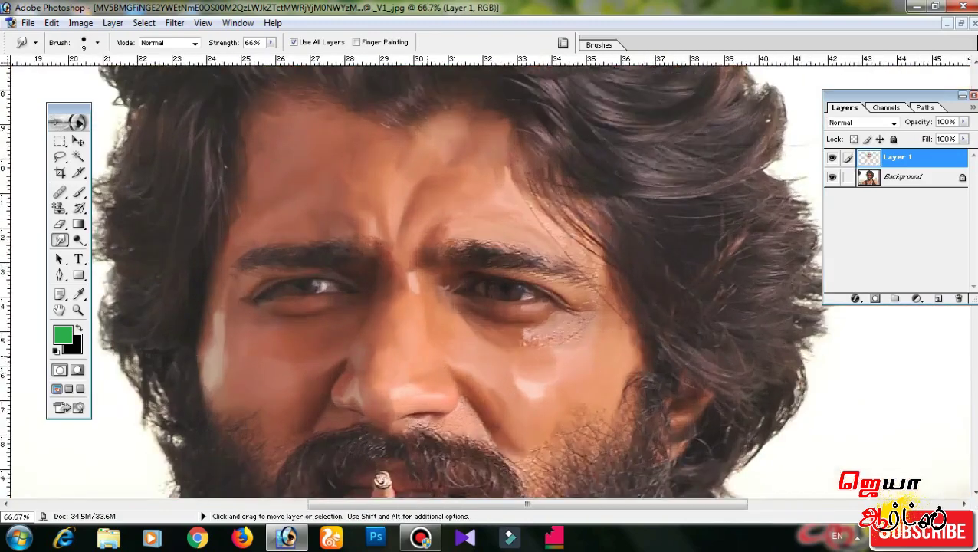
- Smooth the second eye's white edge and lower lid line out to the outer corner
key("ctrl+plus")
key("ctrl+plus")
key("ctrl+plus")
key("ctrl+plus")
key("ctrl+plus")
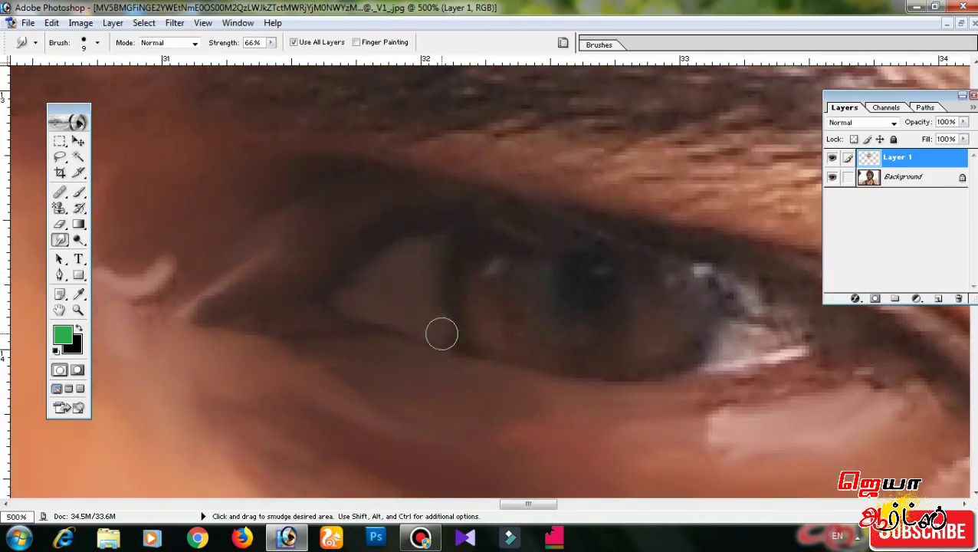
scroll(441, 333, "right", 1)
scroll(497, 280, "right", 2)
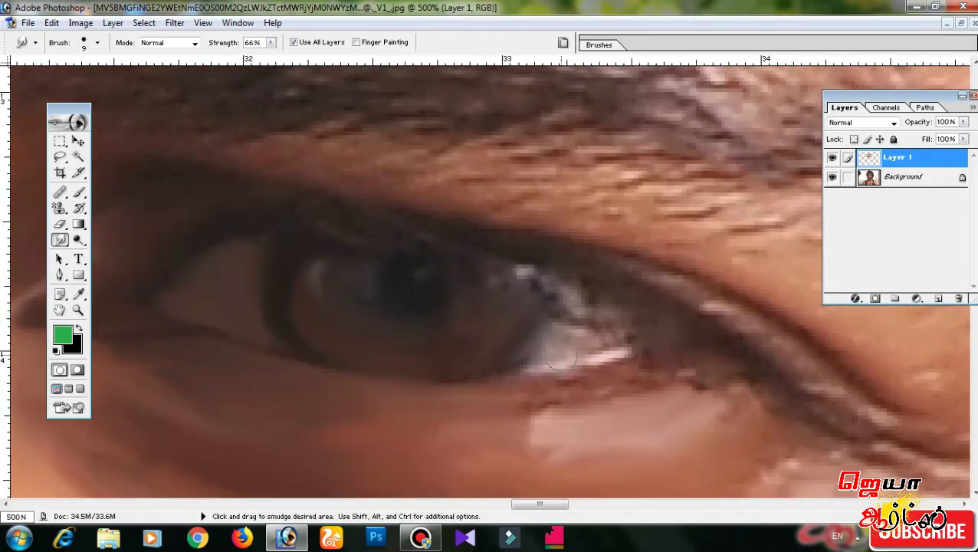
mouse_move(590, 349)
left_mouse_down()
mouse_move(563, 286)
mouse_move(564, 324)
left_mouse_up()
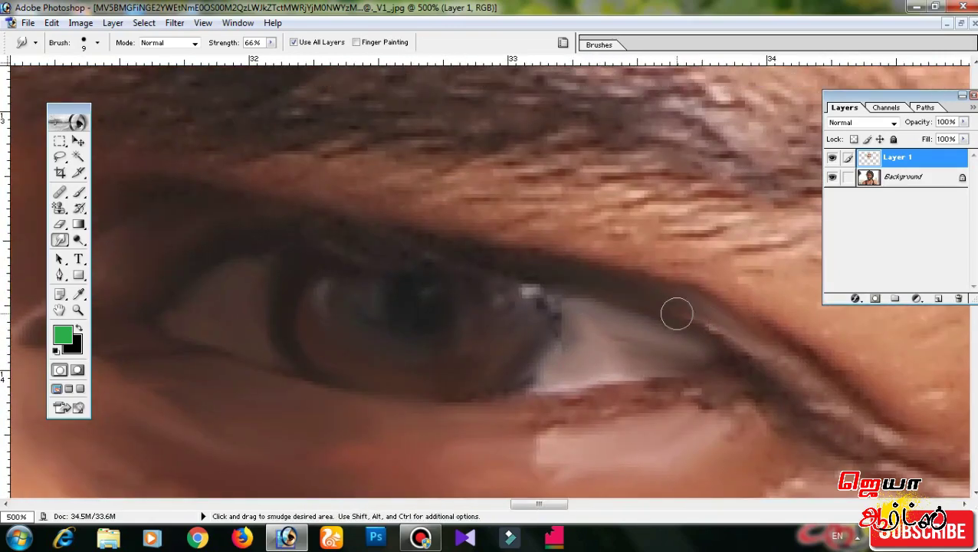
mouse_move(677, 312)
left_mouse_down()
mouse_move(749, 352)
mouse_move(753, 387)
mouse_move(531, 185)
left_mouse_up()
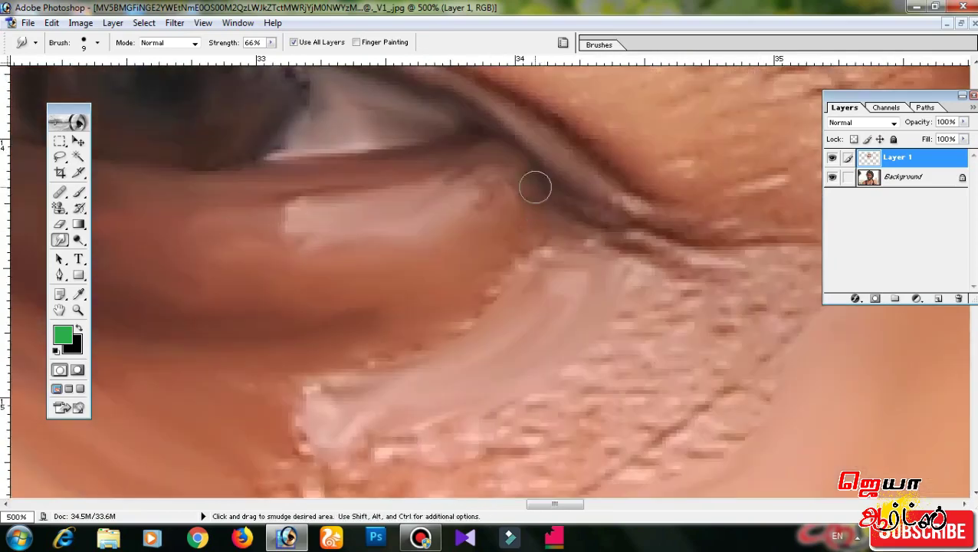
scroll(531, 186, "right", 1)
mouse_move(633, 268)
left_mouse_down()
mouse_move(583, 273)
mouse_move(699, 270)
left_mouse_up()
scroll(518, 242, "left", 1)
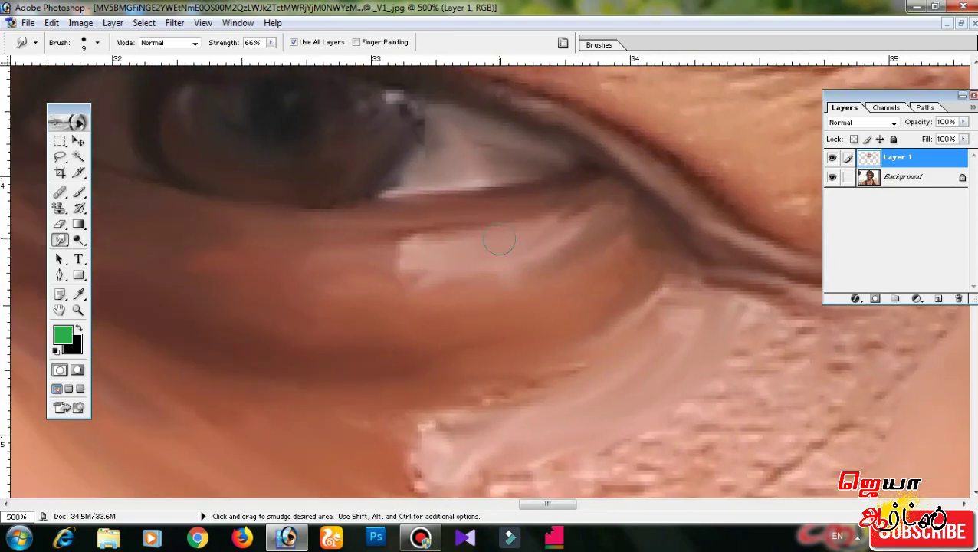
- With an enlarged brush, smudge away the bump on the under-eye skin
left_click_drag(517, 242, 598, 261)
mouse_move(521, 421)
left_mouse_down()
mouse_move(535, 299)
mouse_move(339, 255)
left_mouse_up()
key("bracketright")
key("bracketright")
key("bracketright")
scroll(366, 392, "up", 2)
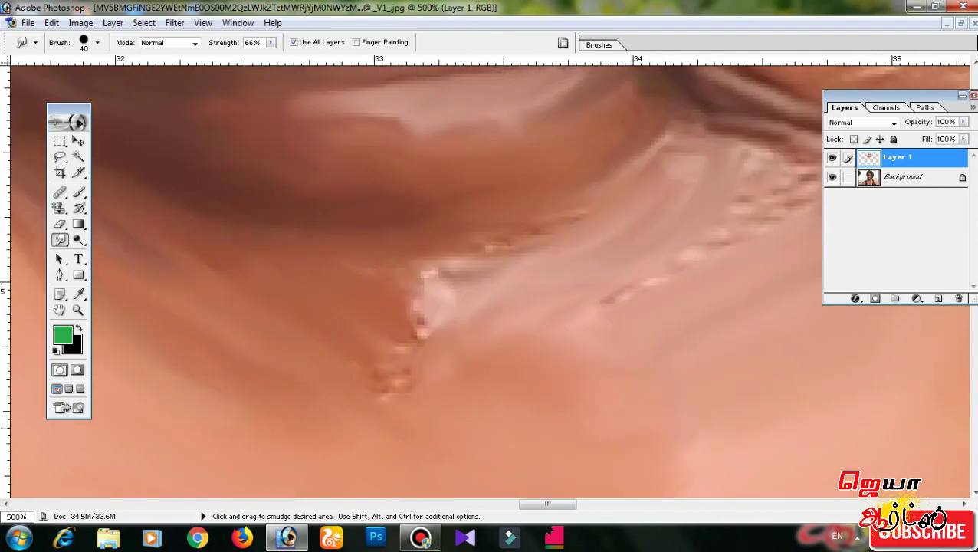
scroll(666, 360, "up", 2)
scroll(612, 393, "left", 2)
mouse_move(612, 393)
left_mouse_down()
mouse_move(559, 389)
mouse_move(590, 275)
left_mouse_up()
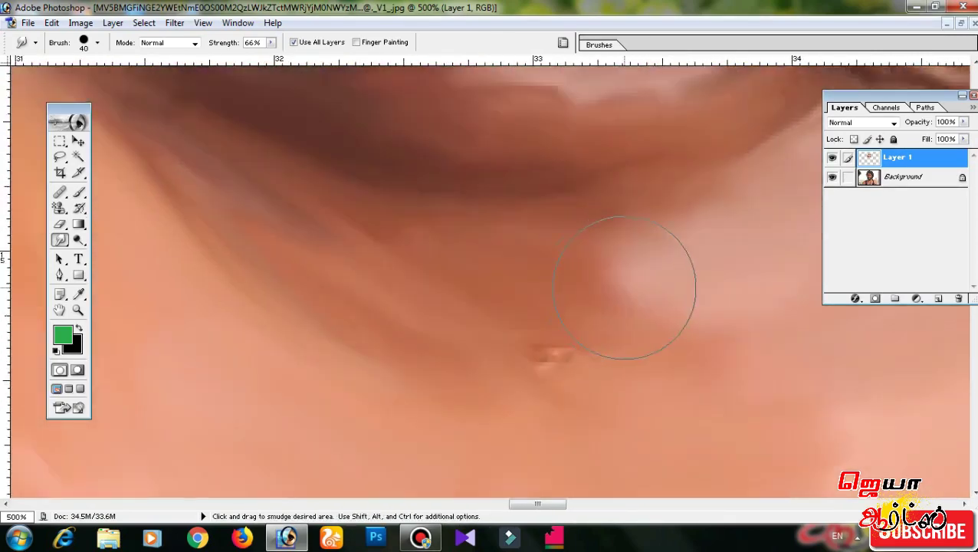
- Blend the skin along the eye's outer-corner wrinkle with a smaller smudge brush
scroll(203, 273, "up", 2)
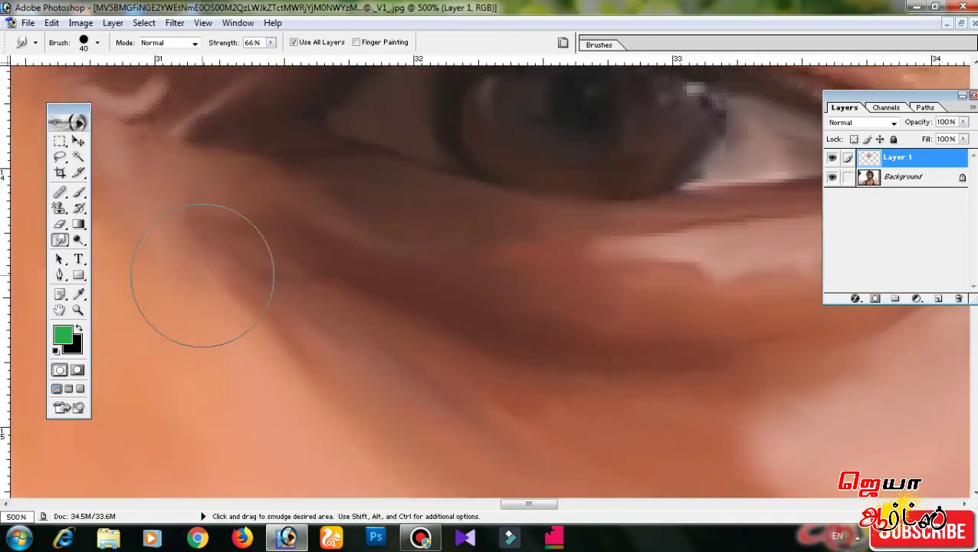
scroll(262, 229, "up", 1)
key("bracketleft")
key("bracketleft")
key("bracketleft")
scroll(253, 222, "left", 2)
scroll(236, 213, "left", 1)
scroll(217, 261, "up", 2)
scroll(217, 261, "right", 2)
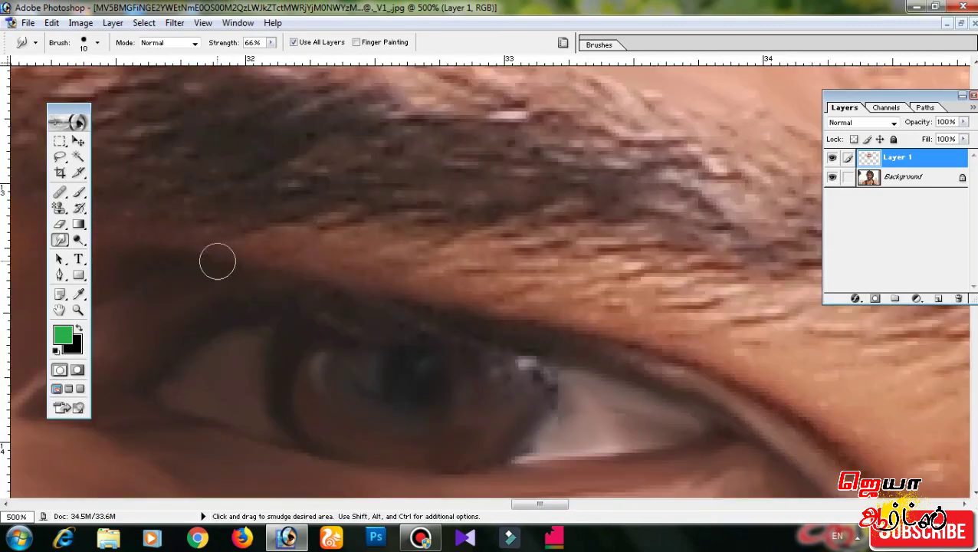
scroll(383, 283, "down", 1)
scroll(480, 306, "right", 2)
scroll(490, 307, "right", 1)
scroll(536, 310, "down", 1)
scroll(552, 311, "right", 1)
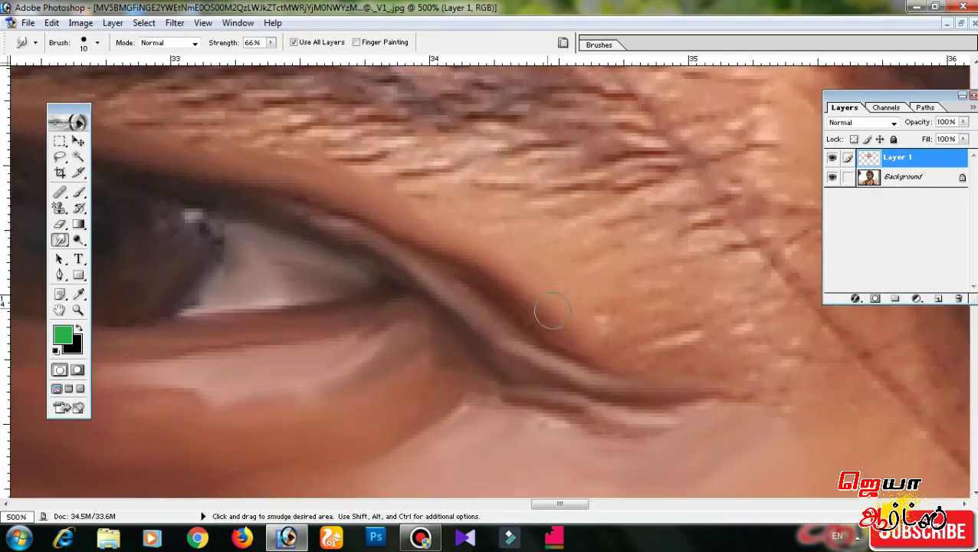
scroll(524, 315, "left", 2)
scroll(471, 287, "up", 1)
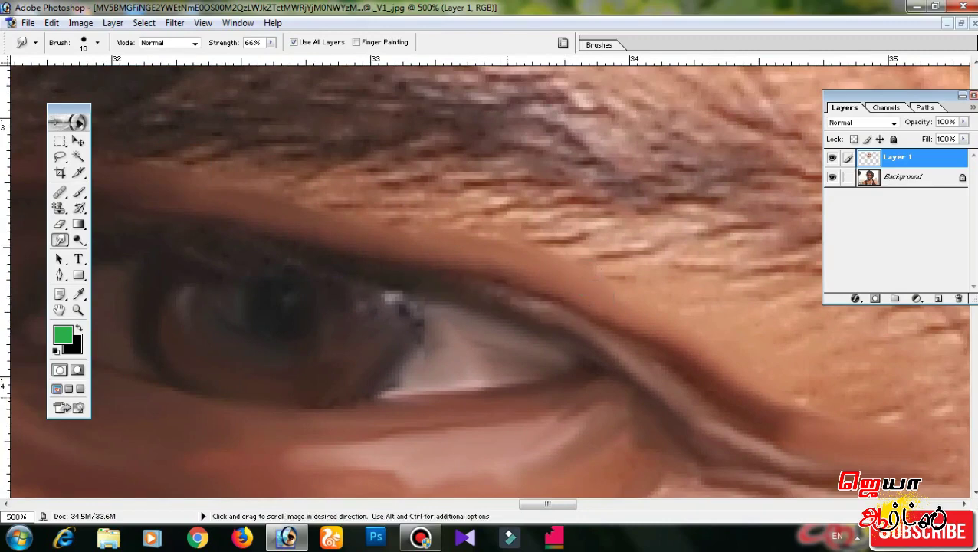
scroll(567, 318, "up", 1)
scroll(567, 318, "left", 1)
scroll(533, 338, "up", 1)
scroll(533, 339, "left", 1)
scroll(542, 384, "up", 1)
scroll(543, 384, "left", 1)
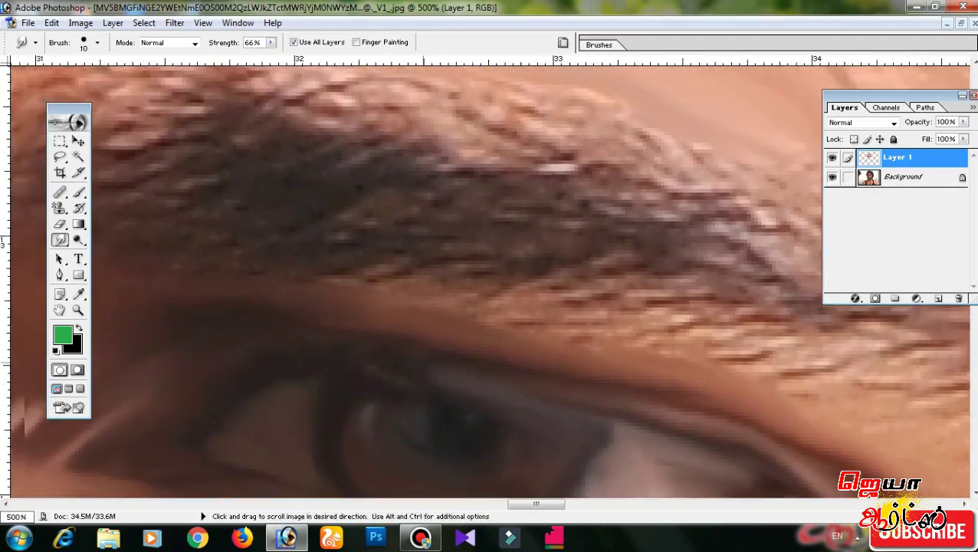
scroll(356, 366, "up", 1)
scroll(591, 382, "down", 1)
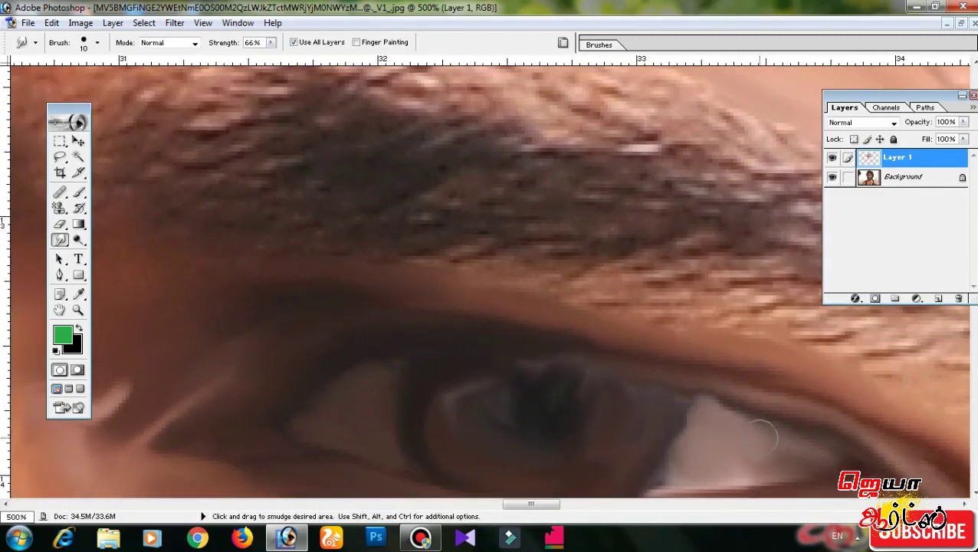
scroll(736, 414, "down", 1)
scroll(644, 375, "right", 2)
scroll(644, 376, "down", 2)
scroll(537, 384, "up", 2)
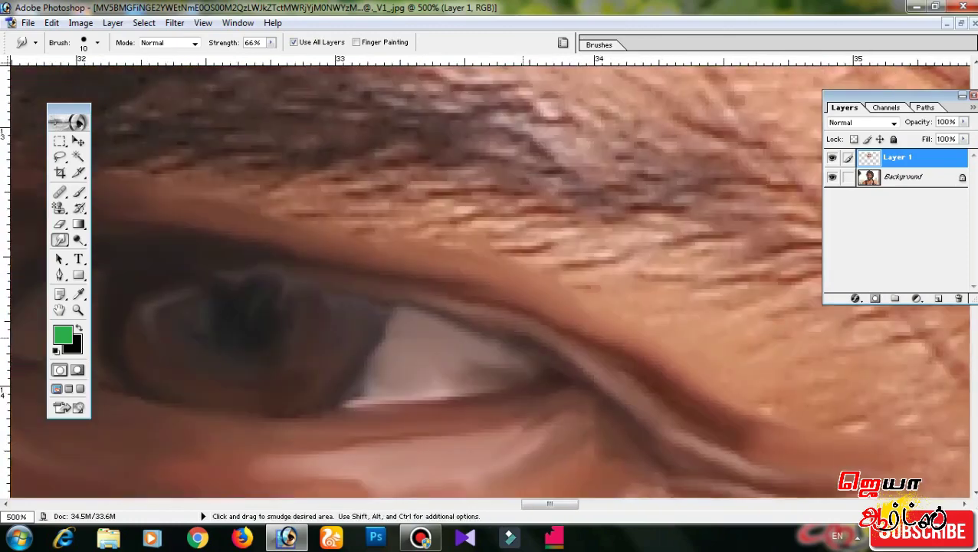
scroll(469, 305, "down", 1)
scroll(469, 305, "left", 1)
scroll(469, 305, "right", 3)
key("bracketright")
scroll(649, 337, "down", 2)
scroll(649, 337, "left", 2)
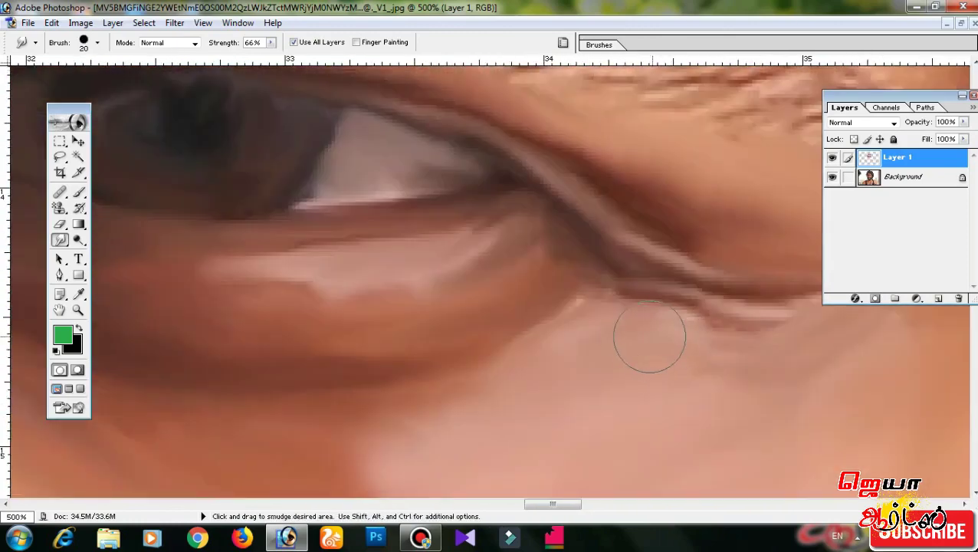
scroll(649, 337, "up", 1)
key("bracketleft")
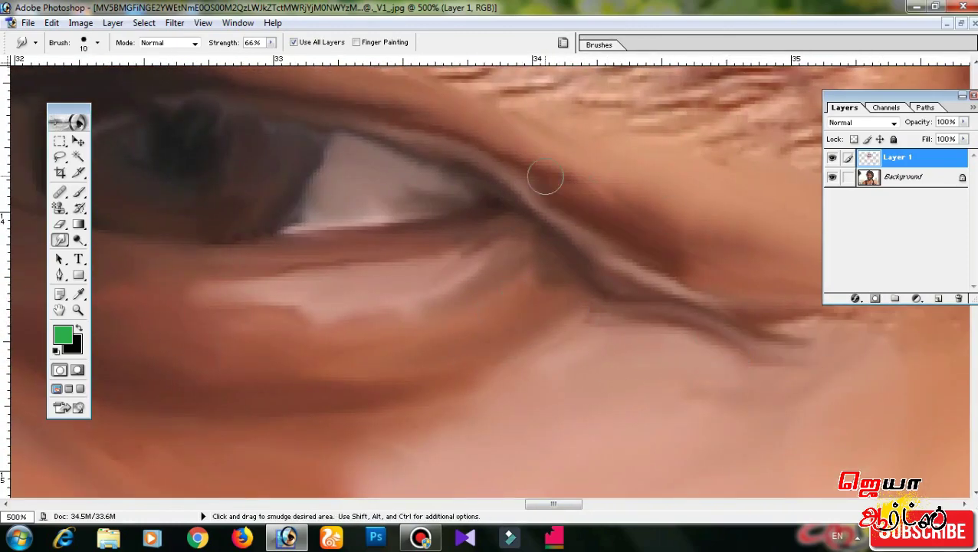
left_click_drag(545, 178, 583, 191)
- Settle the brush at 7 px and check the whole face before zooming back on the corner
scroll(583, 192, "down", 5)
scroll(582, 192, "up", 4)
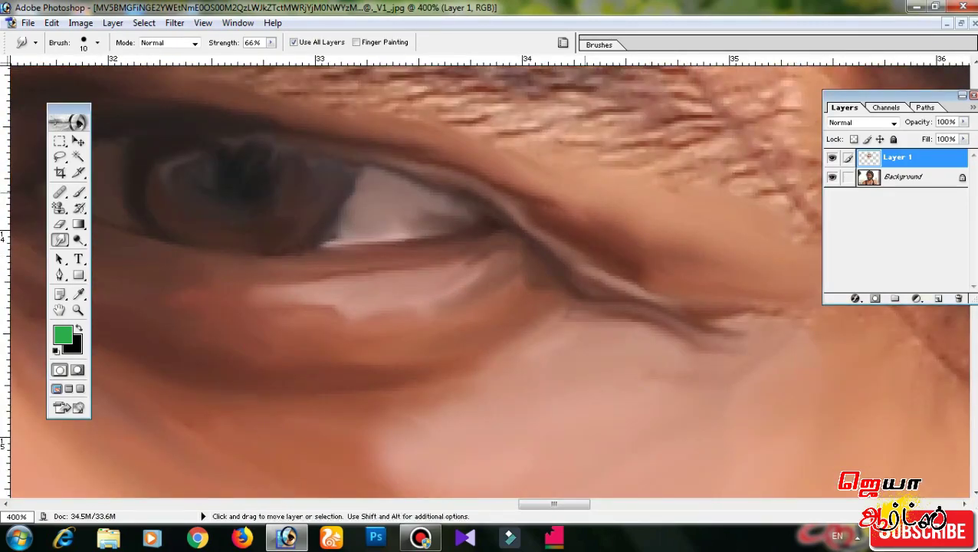
key("bracketright")
key("bracketright")
key("bracketright")
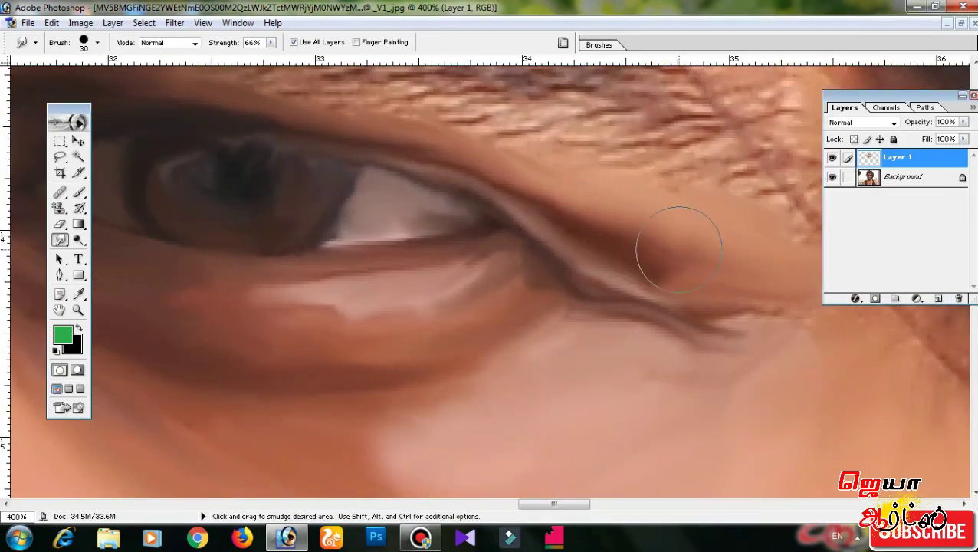
key("bracketright")
key("bracketright")
left_click_drag(301, 216, 602, 278)
key("bracketleft")
key("bracketleft")
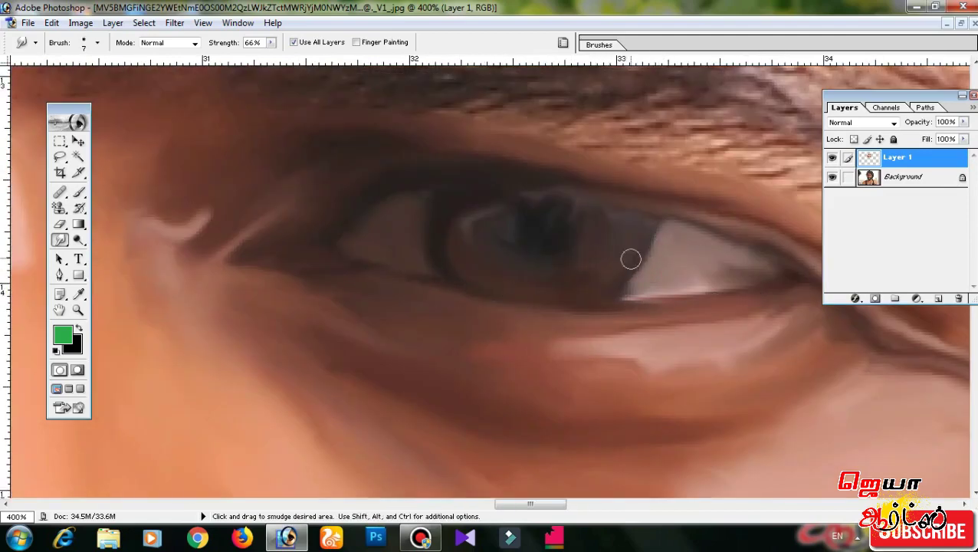
key("ctrl+0")
key("ctrl+plus")
key("ctrl+plus")
- Blend the skin around the outer eye corner and the temple beside the hair
left_click_drag(536, 291, 164, 253)
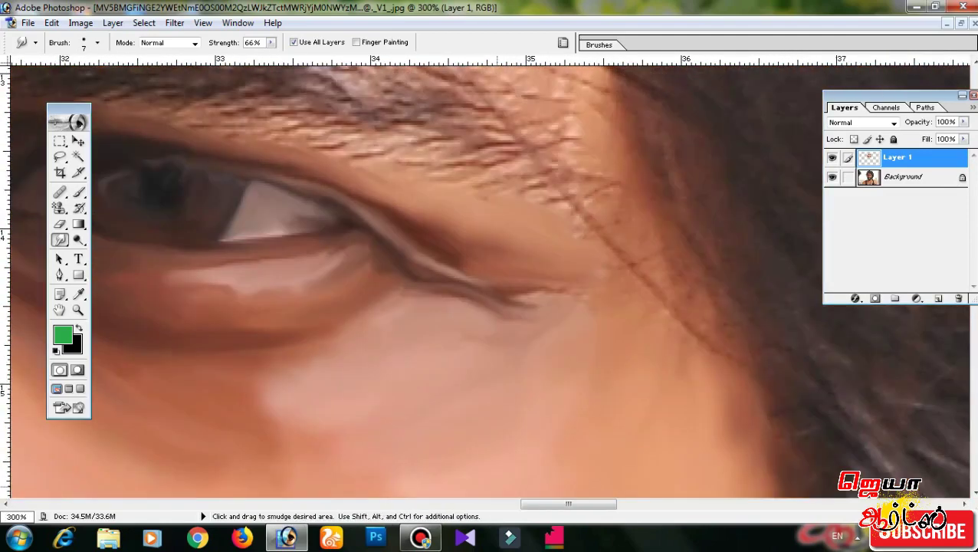
mouse_move(694, 290)
left_mouse_down()
mouse_move(709, 420)
mouse_move(714, 391)
left_mouse_up()
left_click_drag(644, 299, 675, 399)
left_click_drag(579, 366, 625, 397)
left_click_drag(400, 167, 480, 244)
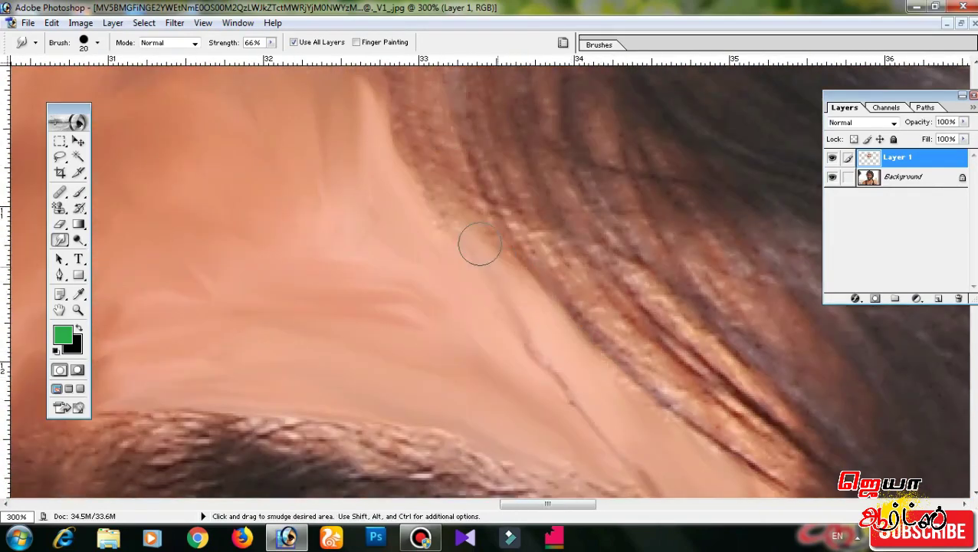
left_click_drag(601, 419, 728, 299)
left_click_drag(537, 383, 667, 261)
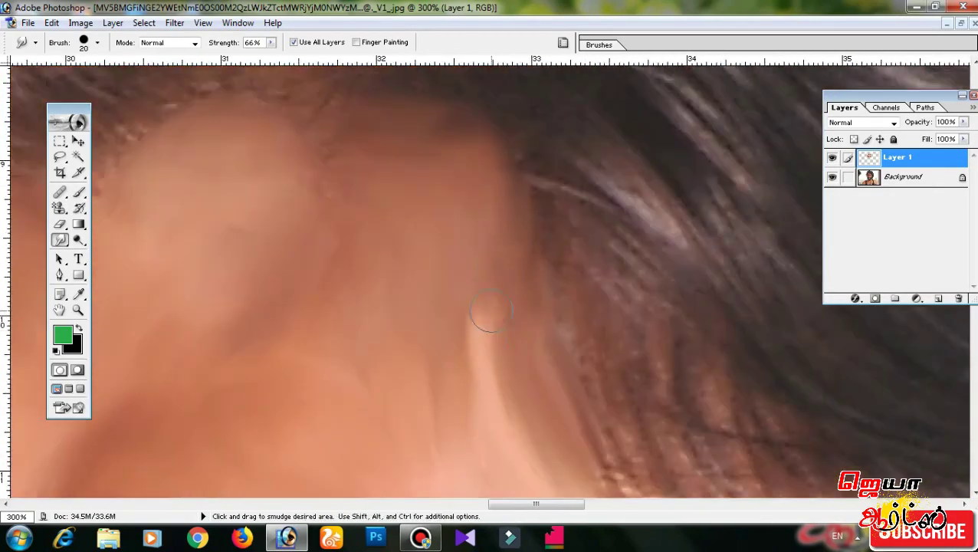
left_click_drag(459, 368, 590, 245)
- Smudge the nose bridge and nose tip smooth with a smaller brush
mouse_move(229, 153)
left_mouse_down()
mouse_move(349, 284)
mouse_move(327, 163)
mouse_move(429, 92)
left_mouse_up()
left_click_drag(448, 491, 306, 286)
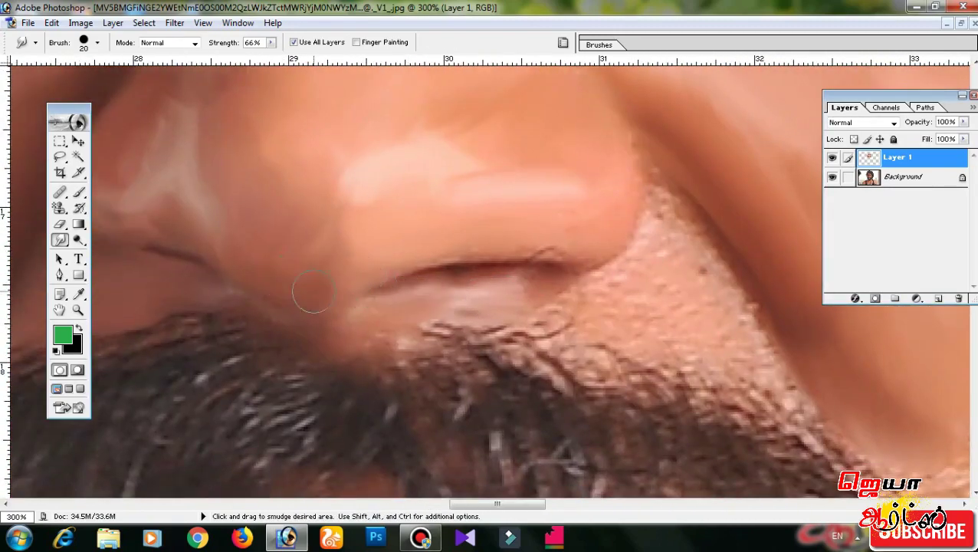
left_click_drag(417, 325, 234, 344)
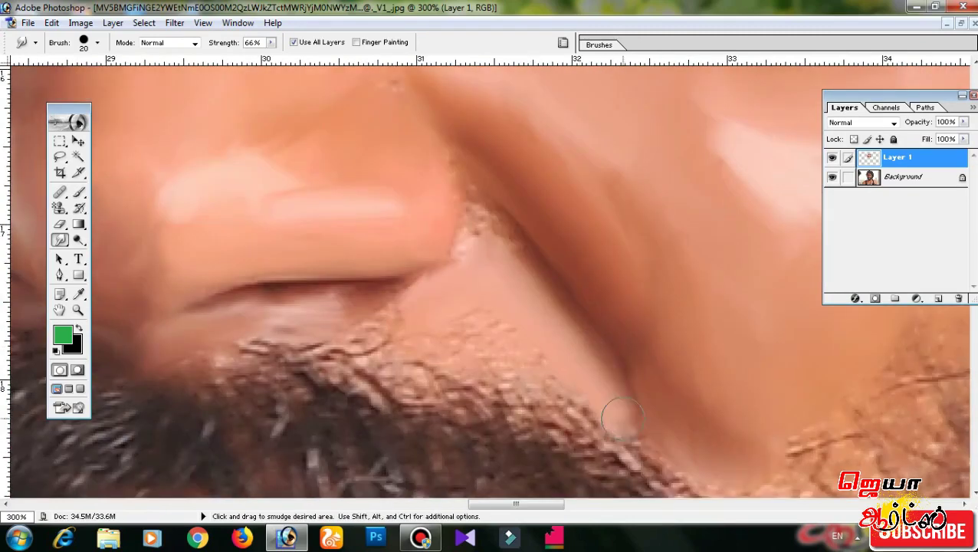
left_click_drag(412, 320, 504, 419)
key("bracketleft")
key("bracketleft")
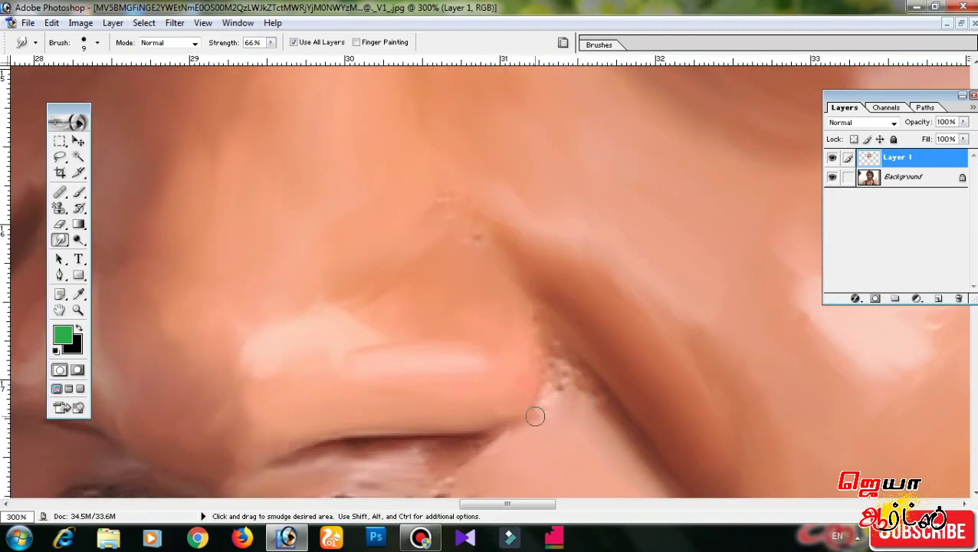
left_click_drag(569, 383, 604, 357)
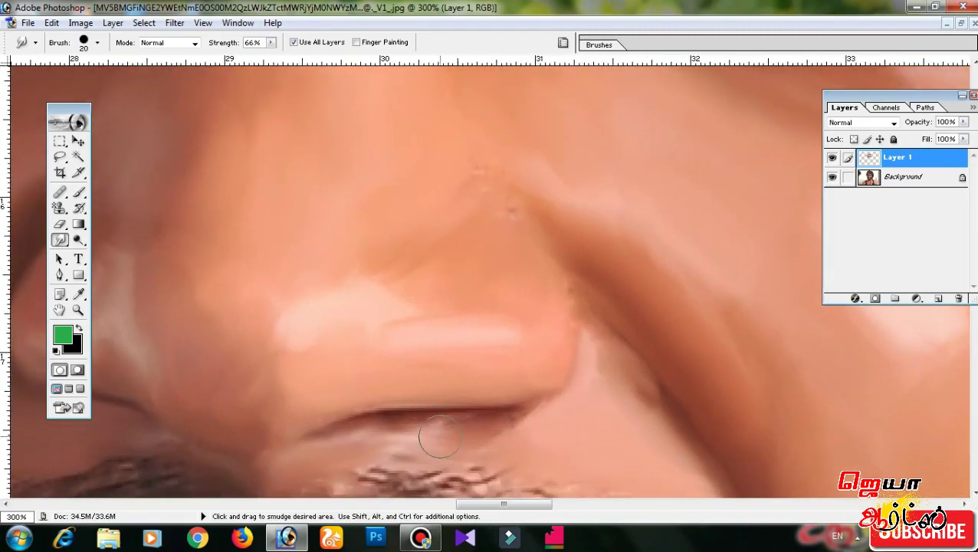
left_click_drag(439, 437, 389, 490)
- Blend the nostril and brighten the skin edge near the eye with the 20 px brush
mouse_move(541, 360)
left_mouse_down()
mouse_move(469, 312)
mouse_move(646, 297)
mouse_move(475, 338)
mouse_move(506, 444)
mouse_move(618, 245)
left_mouse_up()
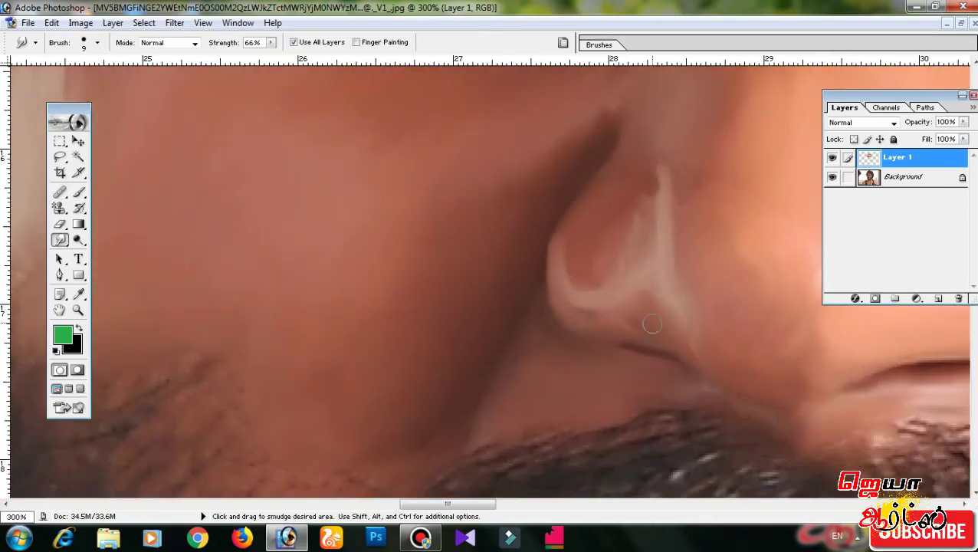
mouse_move(651, 324)
left_mouse_down()
mouse_move(648, 257)
mouse_move(556, 366)
left_mouse_up()
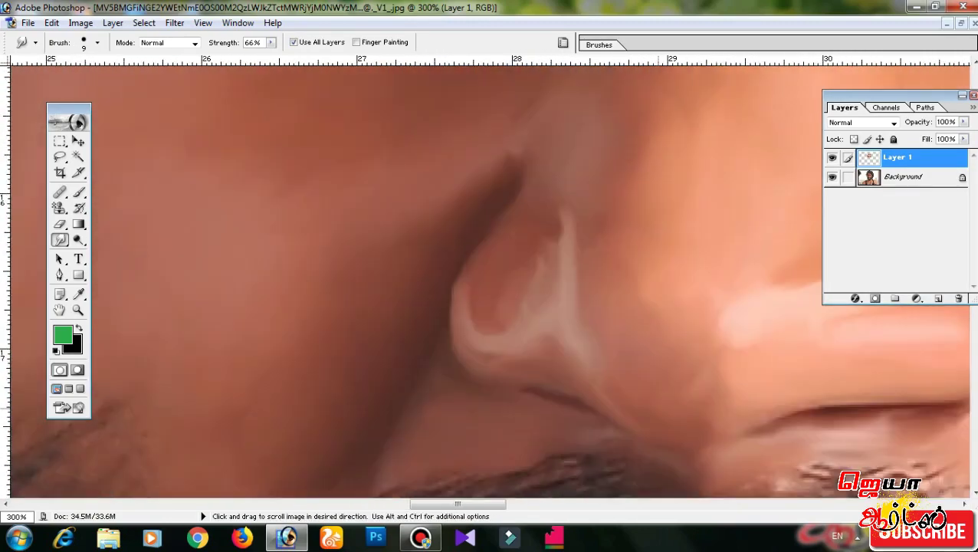
left_click_drag(307, 230, 613, 491)
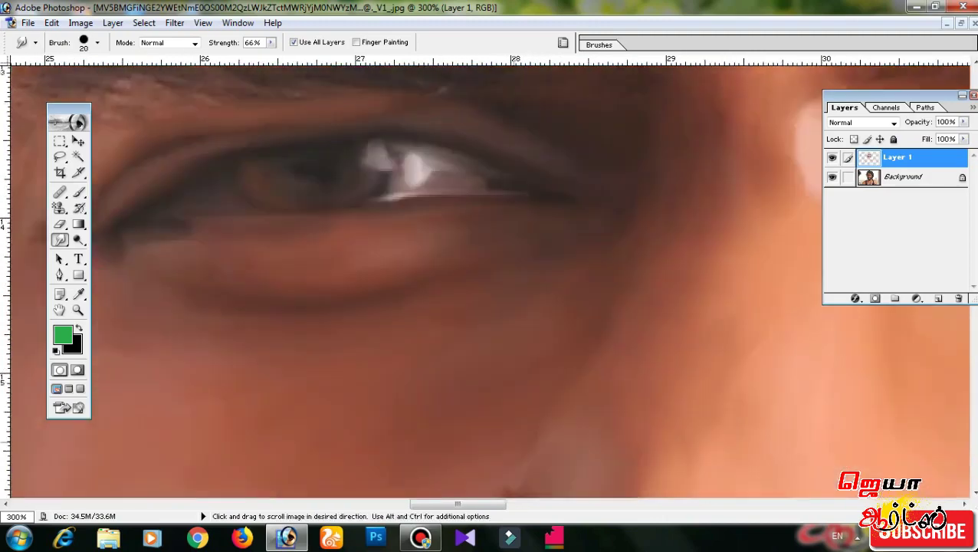
mouse_move(230, 429)
left_mouse_down()
mouse_move(548, 276)
mouse_move(524, 389)
left_mouse_up()
mouse_move(844, 322)
left_mouse_down()
mouse_move(765, 262)
mouse_move(613, 230)
left_mouse_up()
mouse_move(728, 230)
left_mouse_down()
mouse_move(604, 205)
mouse_move(654, 277)
left_mouse_up()
- Smudge the lips and the skin below them down toward the beard
left_click_drag(767, 384, 536, 154)
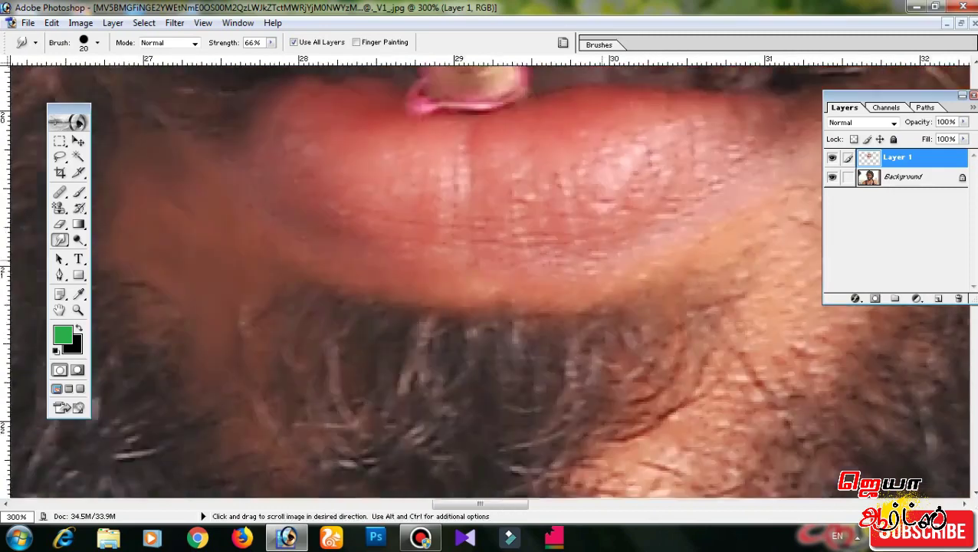
left_click_drag(767, 344, 655, 227)
left_click_drag(663, 374, 715, 243)
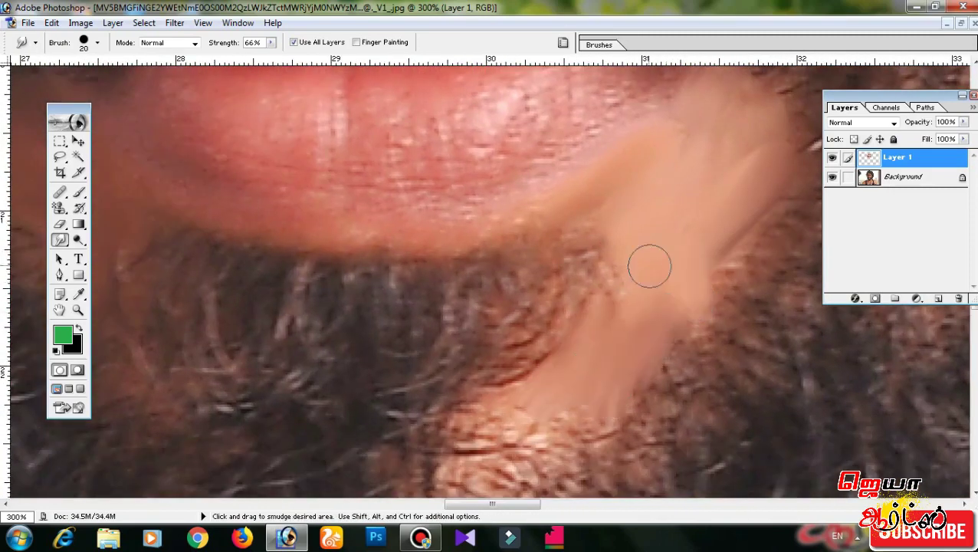
left_click_drag(514, 412, 608, 282)
left_click_drag(579, 315, 501, 537)
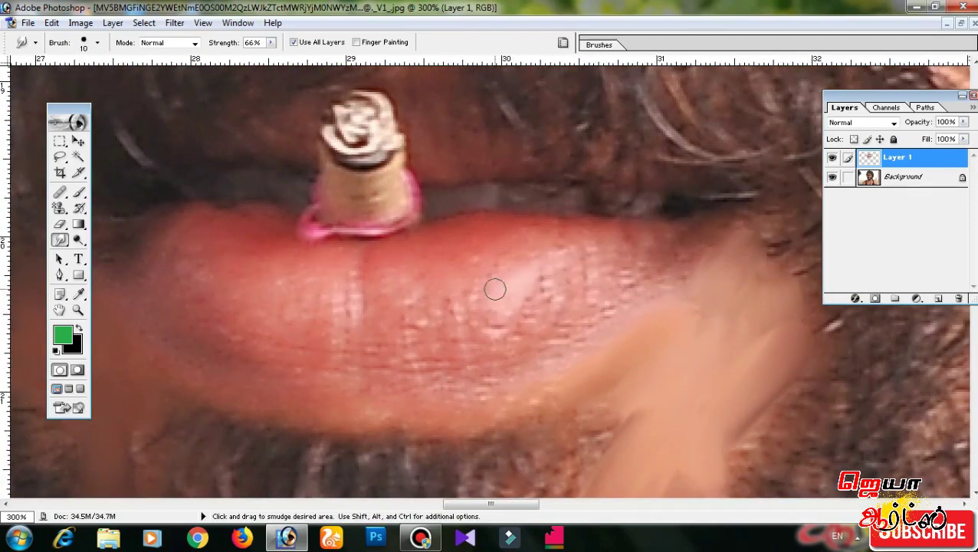
mouse_move(353, 302)
left_mouse_down()
mouse_move(670, 209)
mouse_move(633, 155)
left_mouse_up()
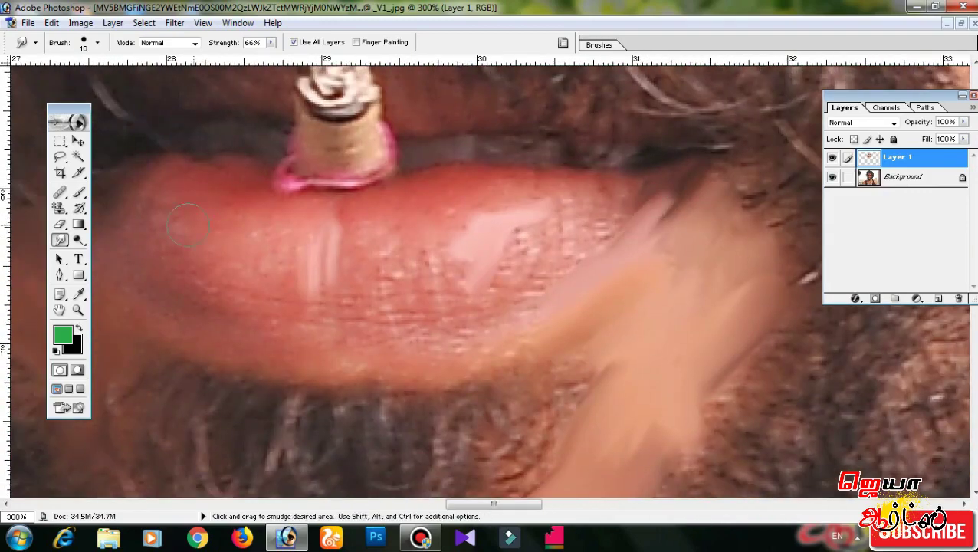
- Refine the lower lip with larger, then finer 10 px smudge strokes
key("bracketright")
key("bracketright")
mouse_move(321, 274)
left_mouse_down()
mouse_move(258, 175)
mouse_move(350, 360)
mouse_move(382, 350)
mouse_move(345, 351)
mouse_move(380, 282)
mouse_move(502, 322)
mouse_move(612, 405)
mouse_move(580, 368)
left_mouse_up()
key("bracketleft")
key("bracketleft")
mouse_move(664, 382)
left_mouse_down()
mouse_move(526, 351)
mouse_move(297, 330)
mouse_move(268, 275)
mouse_move(361, 77)
left_mouse_up()
key("ctrl+minus")
key("ctrl+minus")
key("ctrl+minus")
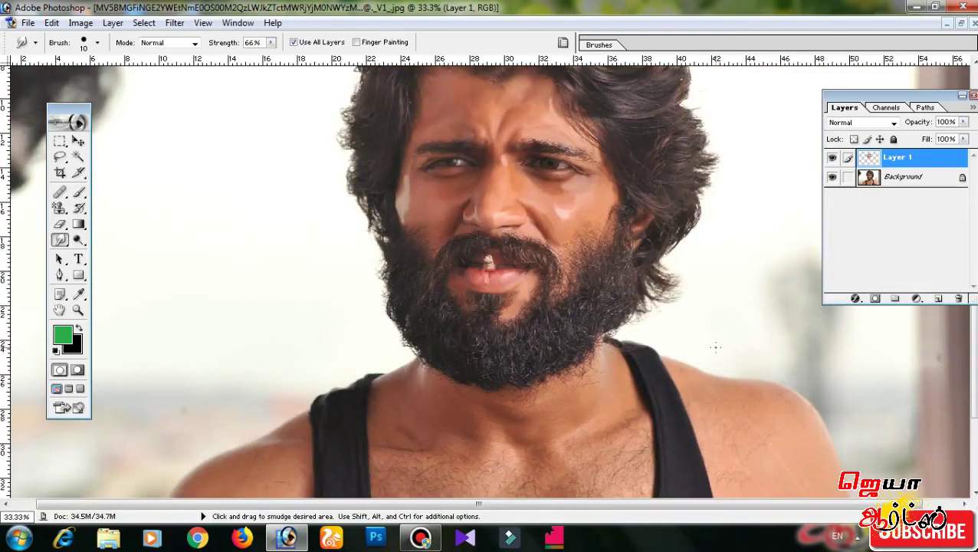
- Blend the neck skin toward the shoulder with a larger smudge brush
key("ctrl+plus")
key("ctrl+plus")
key("ctrl+plus")
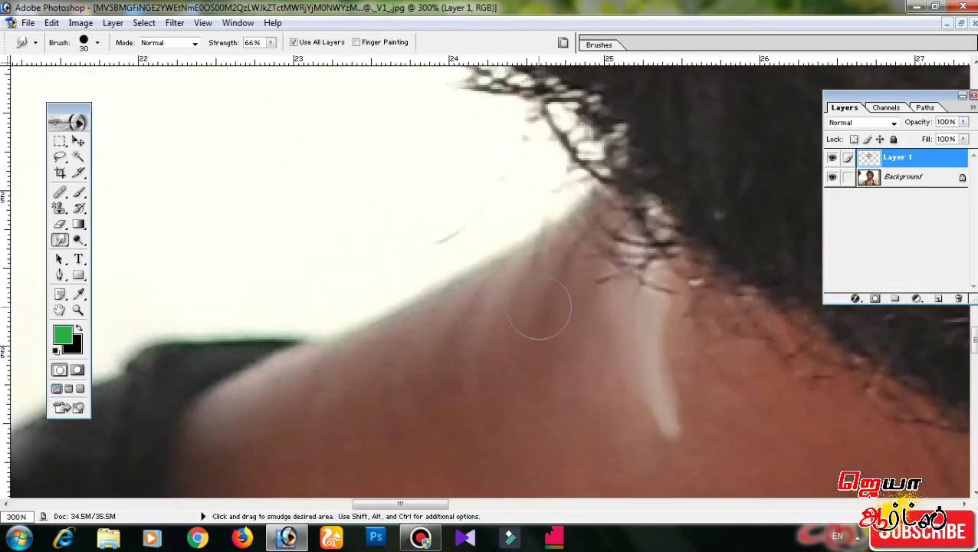
left_click_drag(538, 308, 544, 211)
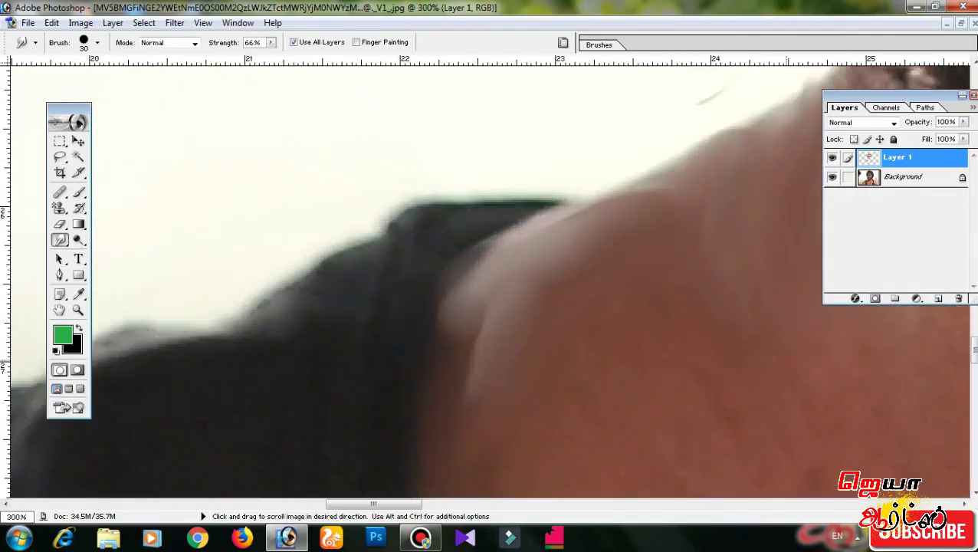
left_click_drag(532, 470, 404, 256)
key("bracketright")
key("bracketright")
key("bracketright")
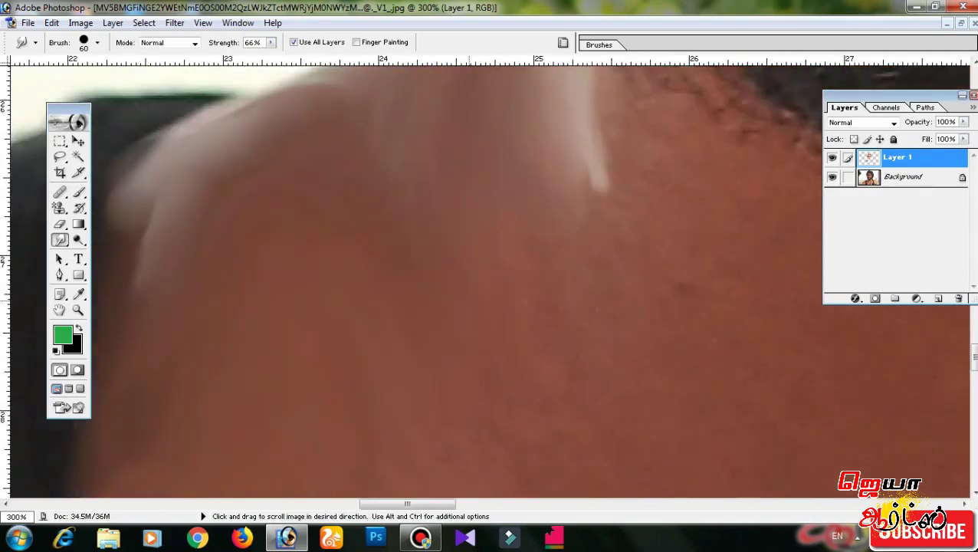
left_click_drag(678, 291, 450, 273)
mouse_move(398, 397)
left_mouse_down()
mouse_move(268, 196)
mouse_move(690, 384)
mouse_move(323, 234)
mouse_move(368, 273)
mouse_move(347, 279)
mouse_move(415, 327)
mouse_move(664, 168)
mouse_move(476, 280)
mouse_move(579, 240)
mouse_move(579, 229)
mouse_move(214, 250)
mouse_move(319, 307)
mouse_move(362, 306)
mouse_move(358, 253)
mouse_move(509, 349)
mouse_move(508, 240)
mouse_move(767, 307)
left_mouse_up()
key("bracketleft")
key("bracketleft")
key("bracketleft")
key("bracketright")
key("bracketright")
key("bracketright")
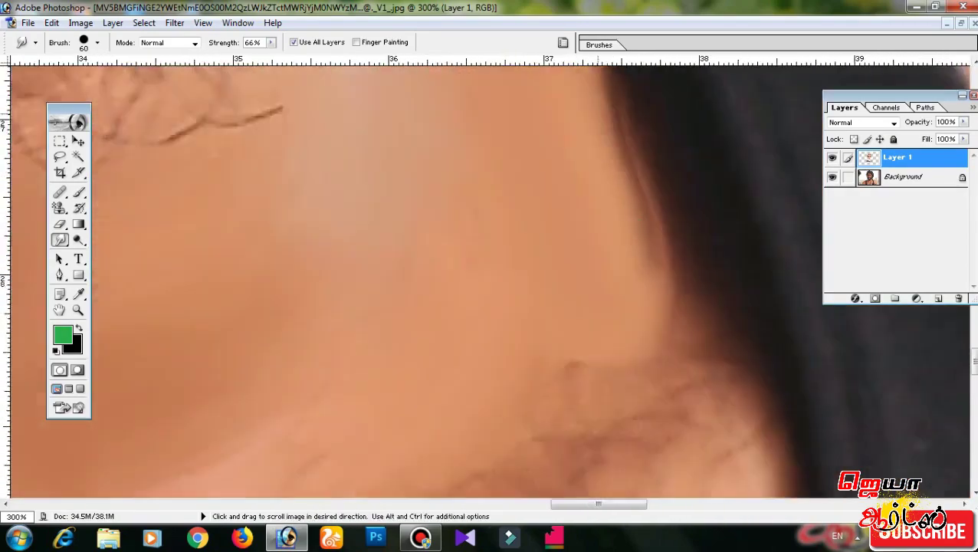
- Smooth the shoulder edge and head outline, finishing with a 90 px brush
left_click_drag(307, 268, 766, 268)
left_click_drag(306, 230, 594, 306)
key("bracketleft")
key("bracketleft")
key("bracketleft")
mouse_move(639, 228)
left_mouse_down()
mouse_move(382, 225)
mouse_move(543, 299)
left_mouse_up()
left_click_drag(573, 249, 666, 251)
left_click_drag(307, 230, 522, 228)
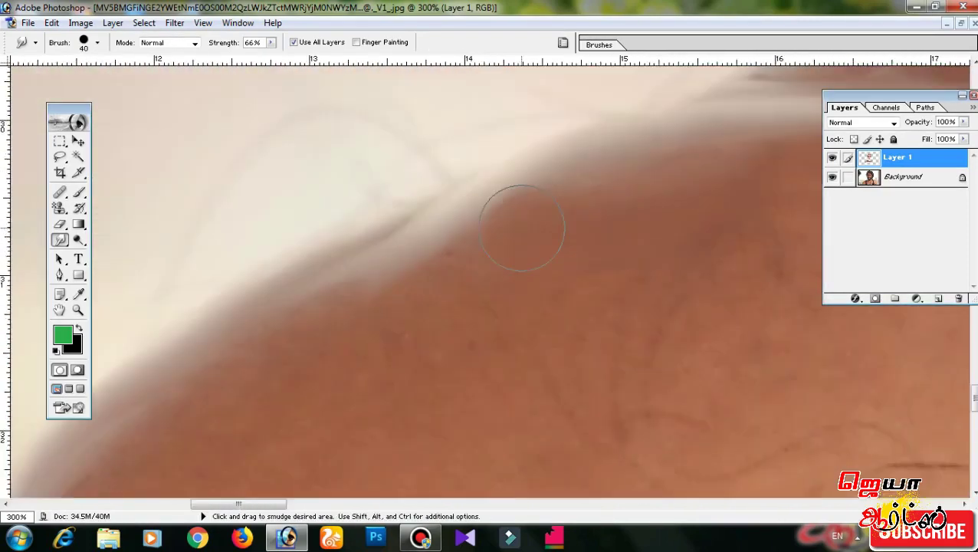
key("ctrl+minus")
key("bracketright")
key("bracketright")
key("bracketright")
- Smudge the plain shoulder and neck skin at 66% strength with a 30 px brush
left_click_drag(437, 218, 536, 306)
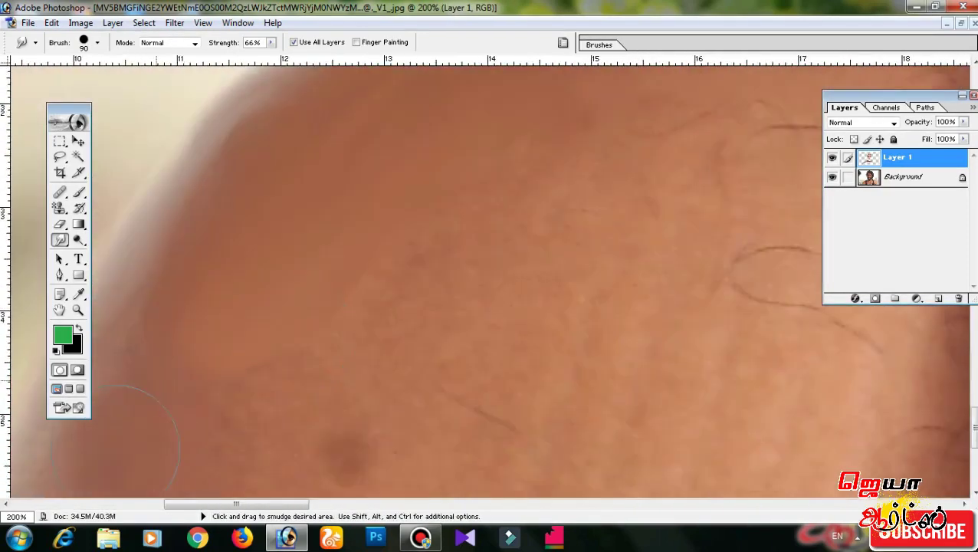
left_click_drag(383, 230, 459, 230)
left_click_drag(677, 354, 616, 148)
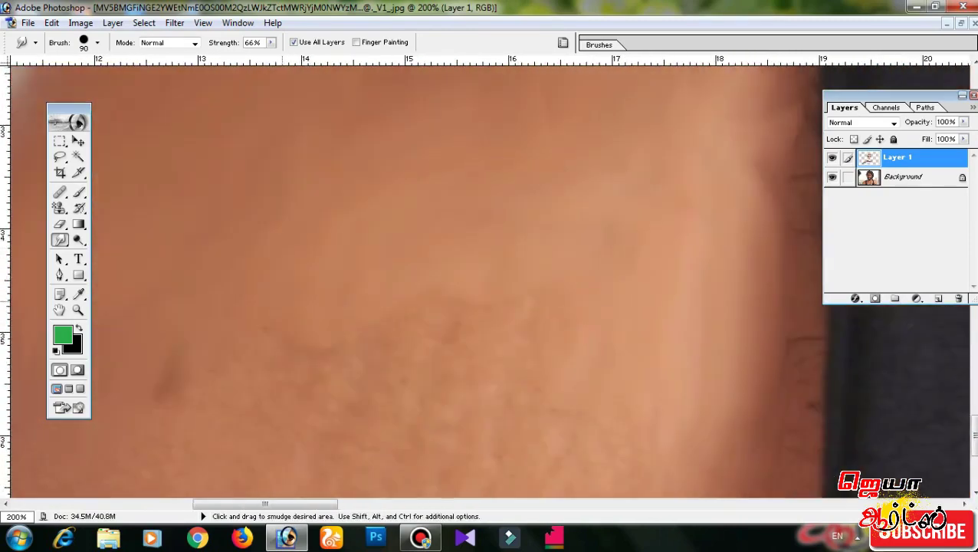
scroll(404, 448, "right", 4)
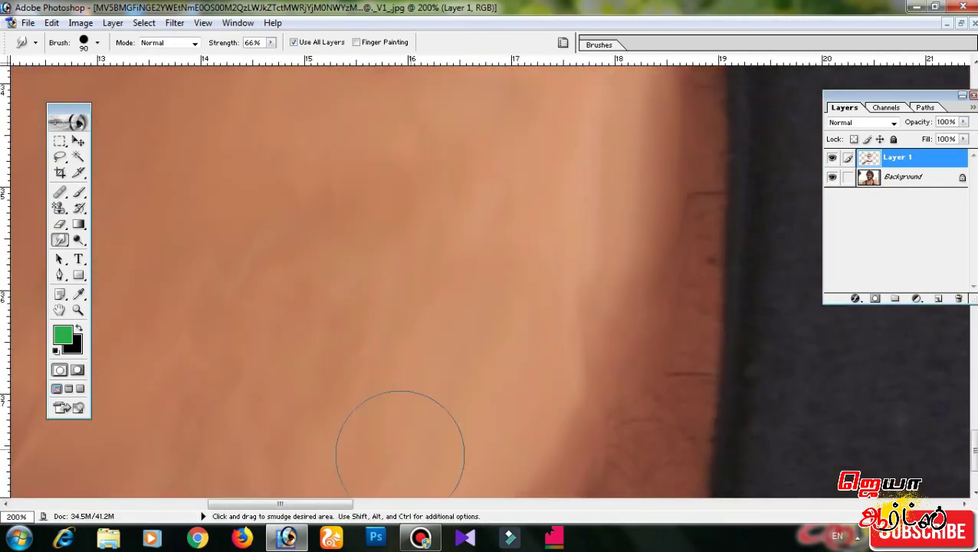
scroll(404, 448, "right", 3)
key("bracketleft")
key("bracketleft")
key("bracketleft")
scroll(537, 180, "left", 1)
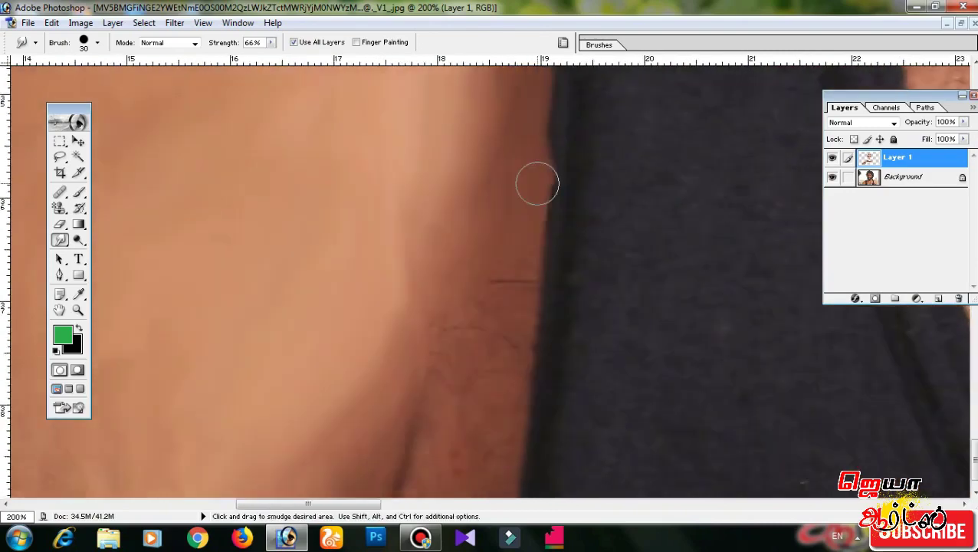
scroll(561, 322, "up", 3)
scroll(561, 281, "right", 5)
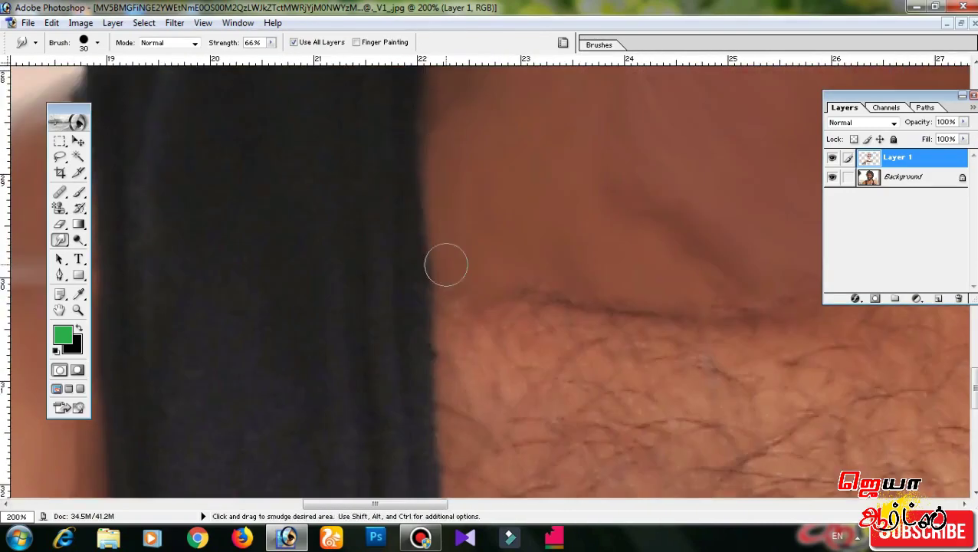
scroll(443, 265, "right", 5)
scroll(343, 400, "right", 5)
scroll(360, 446, "right", 4)
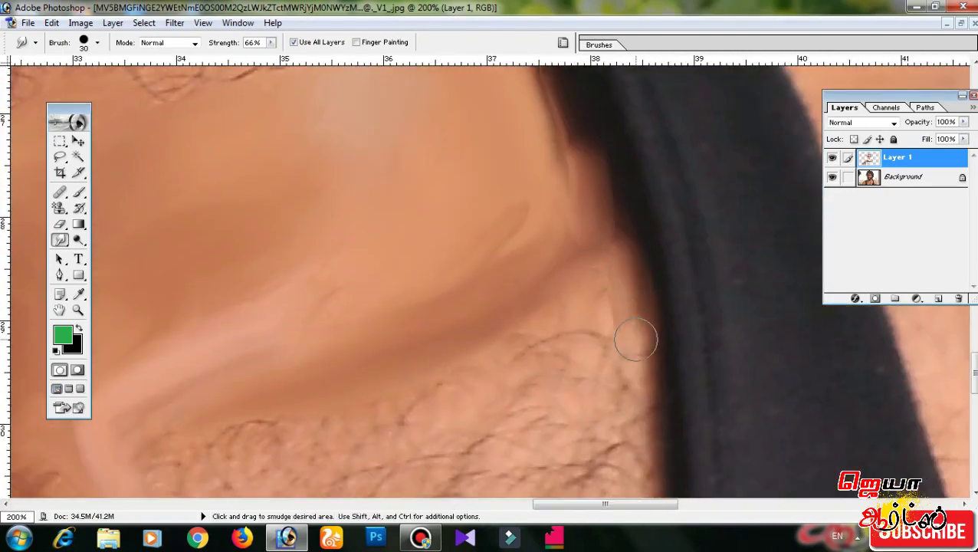
- Smooth the chest and shoulder-edge skin into soft painted blends
key("ctrl+minus")
key("ctrl+minus")
key("ctrl+plus")
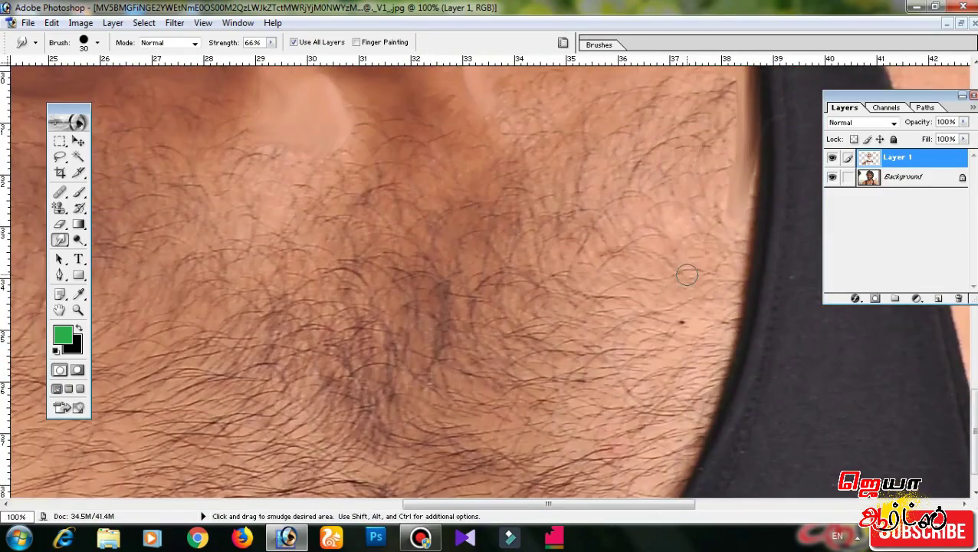
scroll(534, 197, "up", 2)
key("ctrl+plus")
key("ctrl+plus")
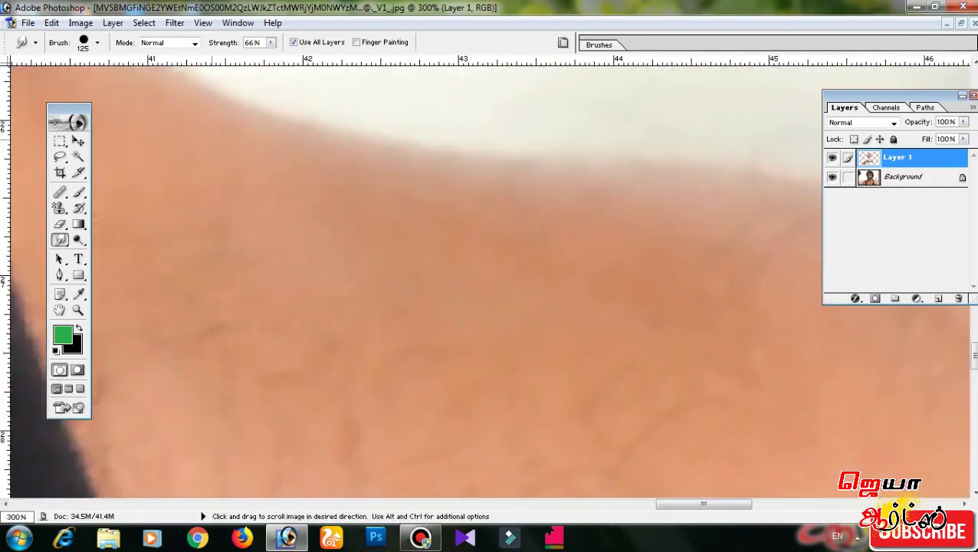
left_click_drag(491, 276, 365, 294)
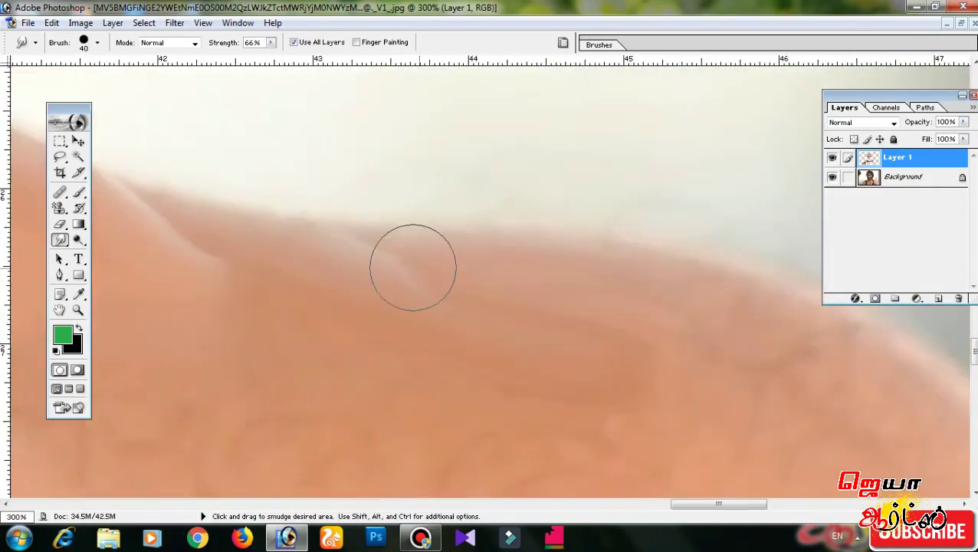
scroll(675, 439, "right", 5)
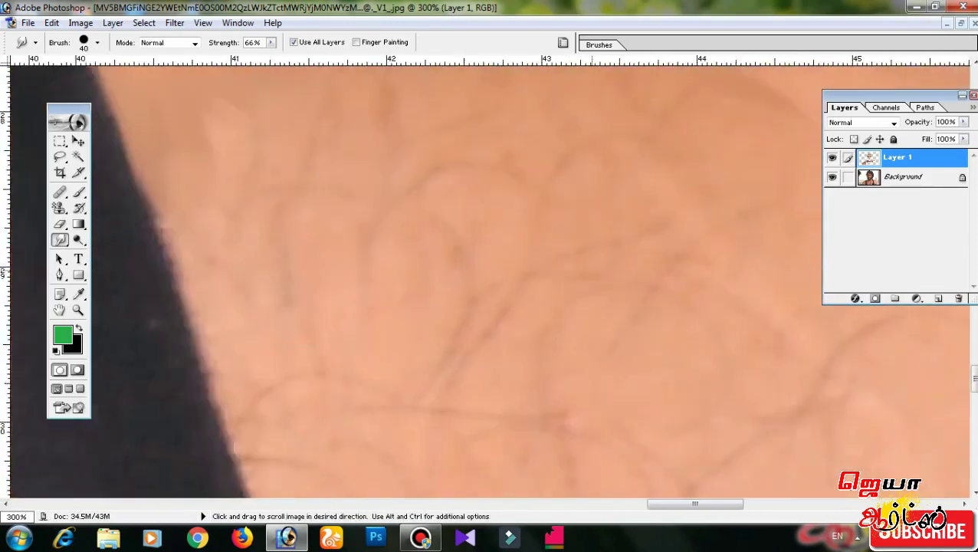
scroll(676, 439, "left", 5)
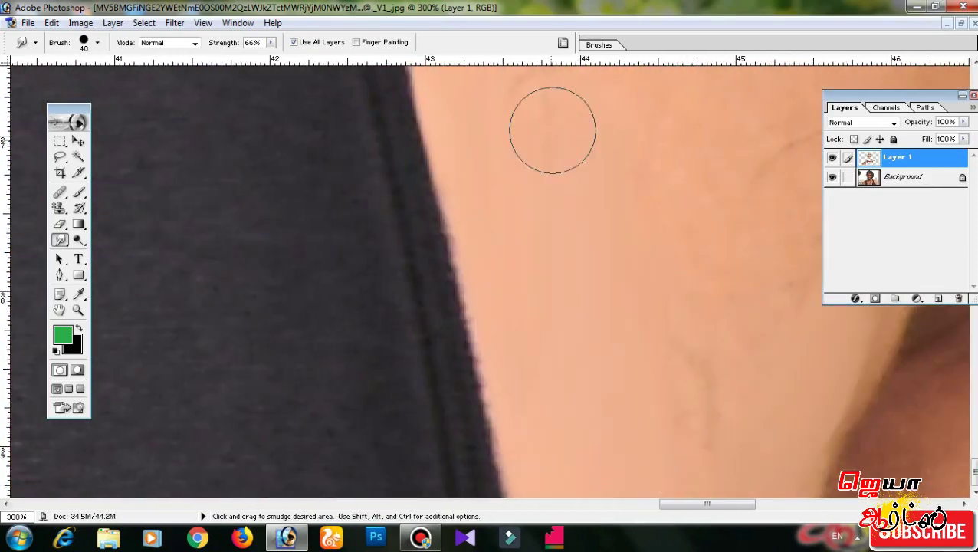
scroll(666, 343, "right", 1)
scroll(666, 342, "right", 1)
scroll(666, 343, "right", 2)
scroll(592, 190, "up", 3)
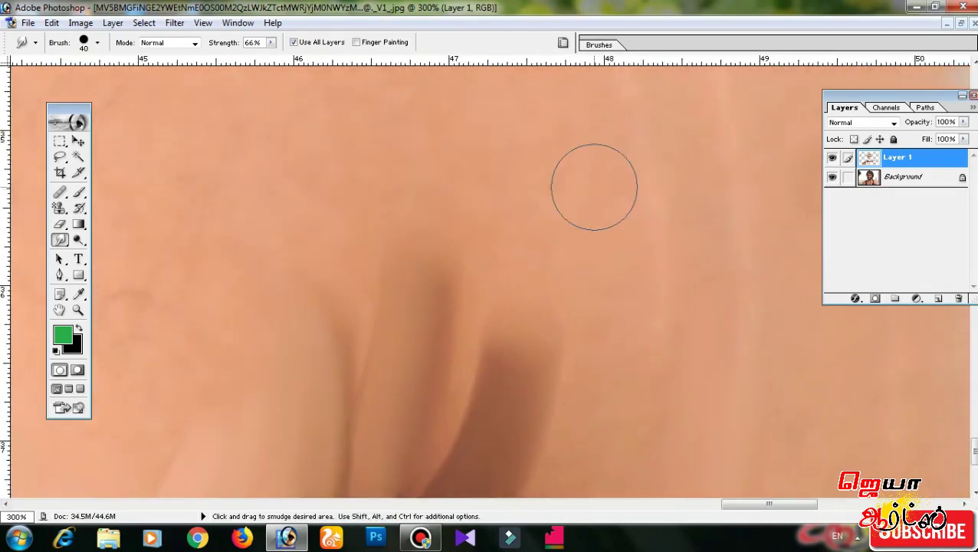
scroll(682, 152, "right", 3)
scroll(516, 262, "left", 4)
- Refine the shoulder skin blends with a 9 px, then 50 px smudge brush
key("bracketleft")
key("bracketleft")
key("bracketleft")
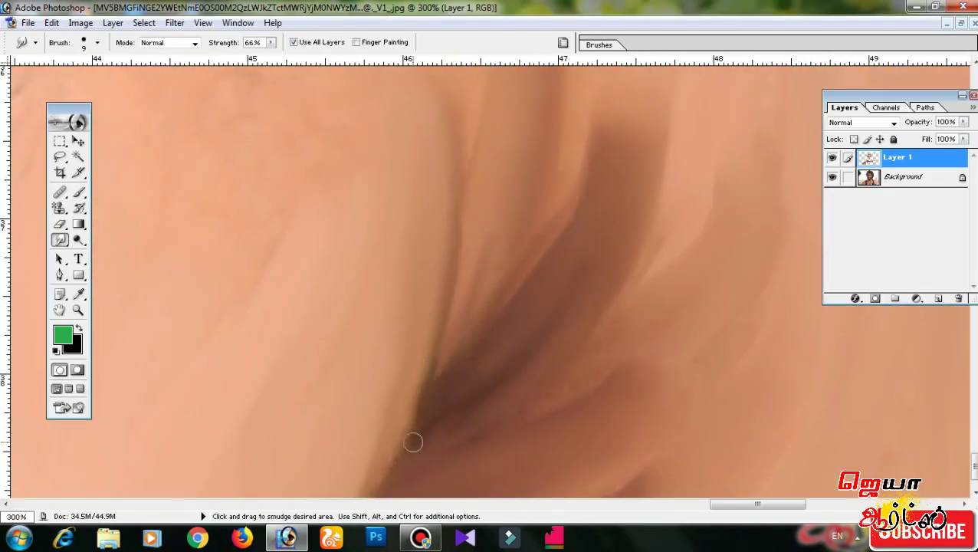
scroll(412, 442, "up", 2)
scroll(413, 306, "left", 3)
key("bracketright")
key("bracketright")
key("bracketright")
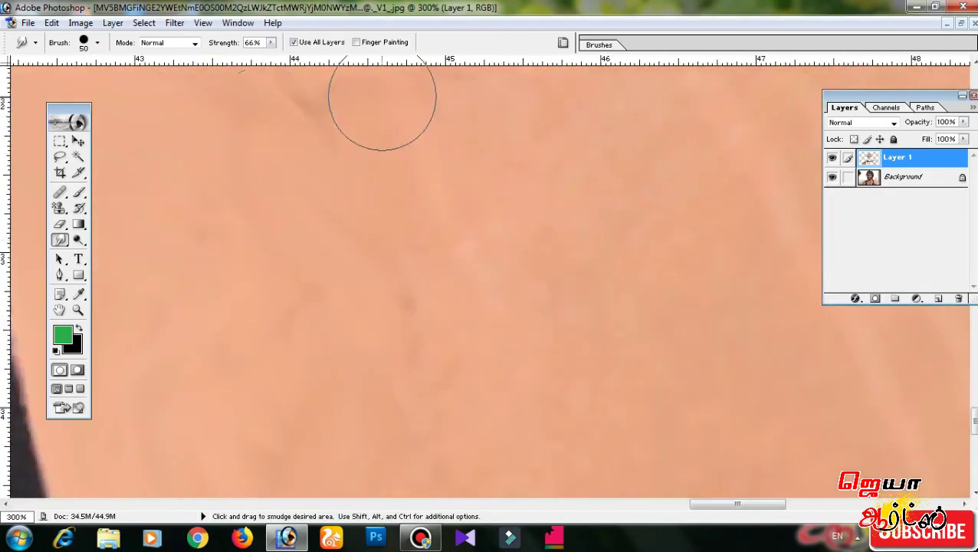
scroll(782, 454, "down", 2)
scroll(552, 491, "right", 2)
scroll(240, 463, "left", 3)
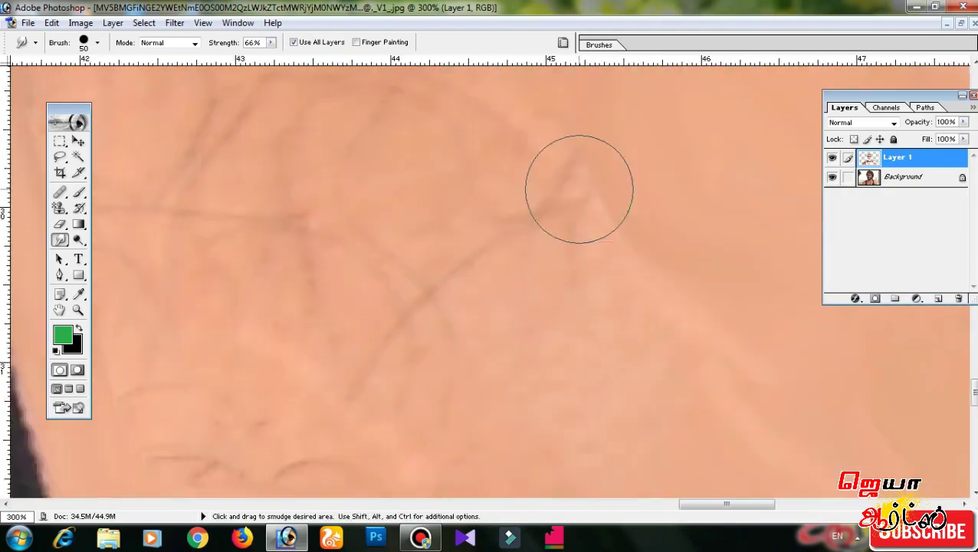
scroll(521, 283, "down", 2)
scroll(316, 208, "left", 2)
scroll(230, 307, "up", 2)
scroll(190, 333, "right", 2)
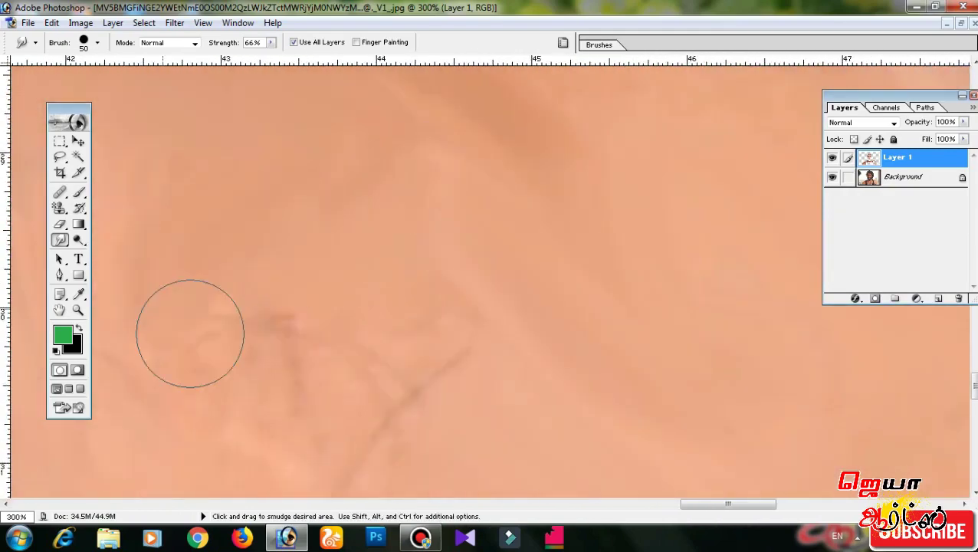
key("ctrl+minus")
key("ctrl+minus")
key("ctrl+minus")
key("ctrl+minus")
- Merge Layer 1 down, then apply Topaz Clean 3 Curly Smooth: strength 0, edge accent raised, sharpness 1.99
key("ctrl+e")
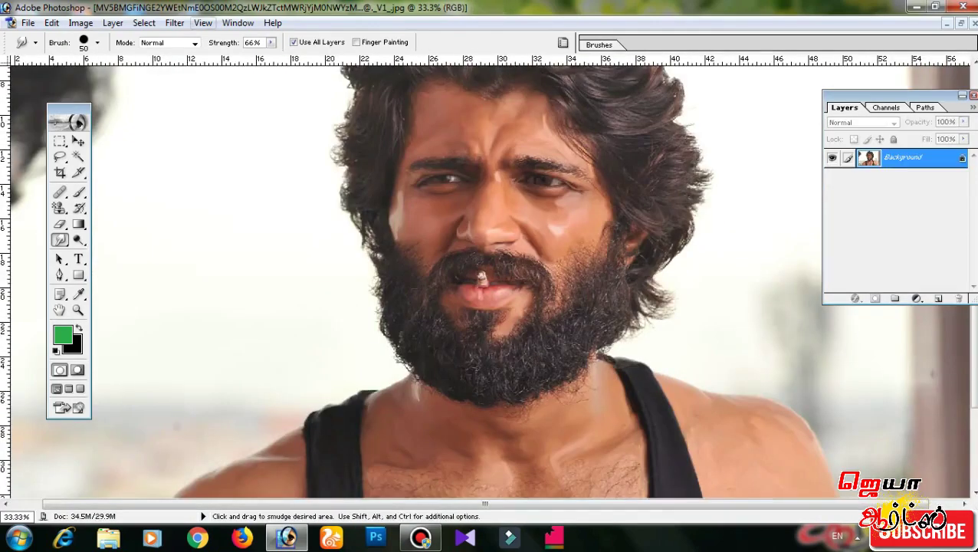
key("ctrl+f")
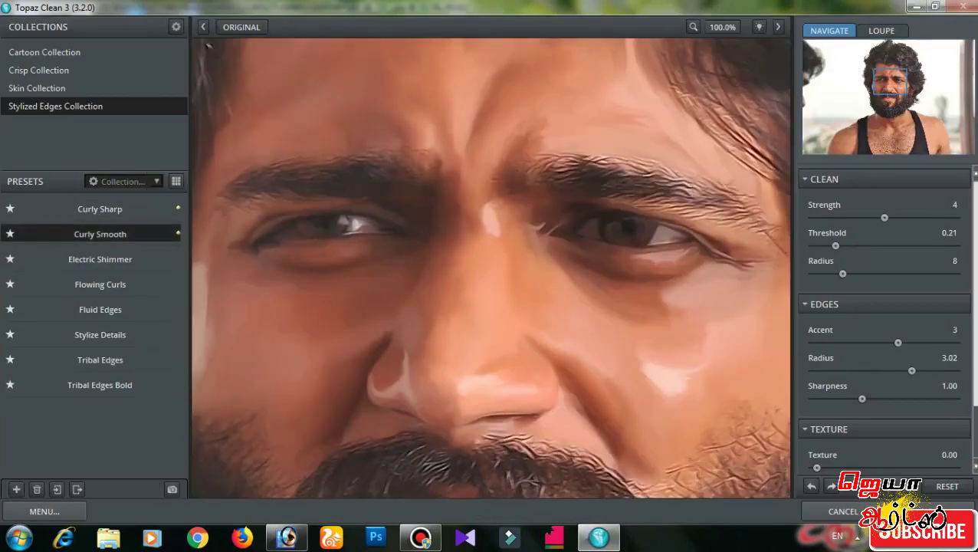
left_click_drag(834, 218, 817, 217)
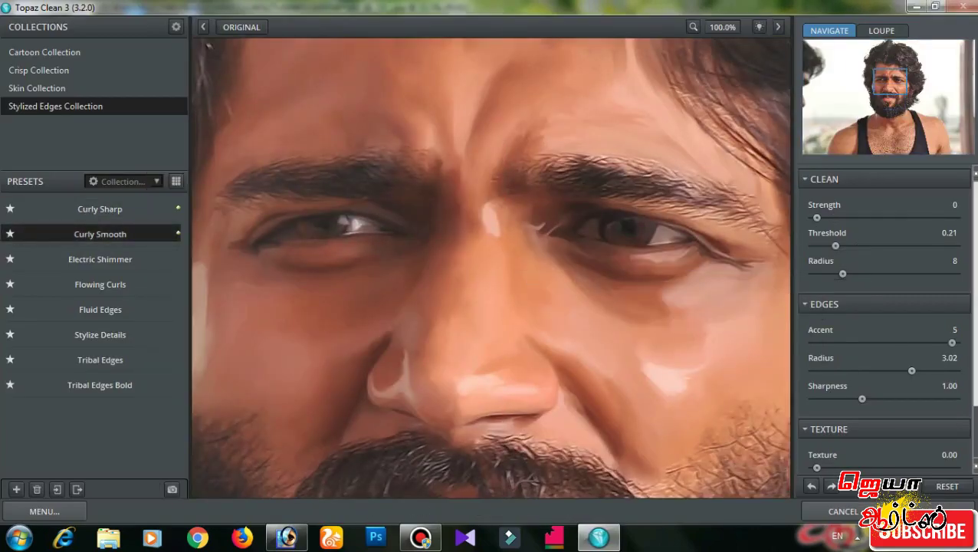
left_click_drag(897, 343, 924, 343)
key("ctrl+minus")
left_click_drag(862, 399, 907, 398)
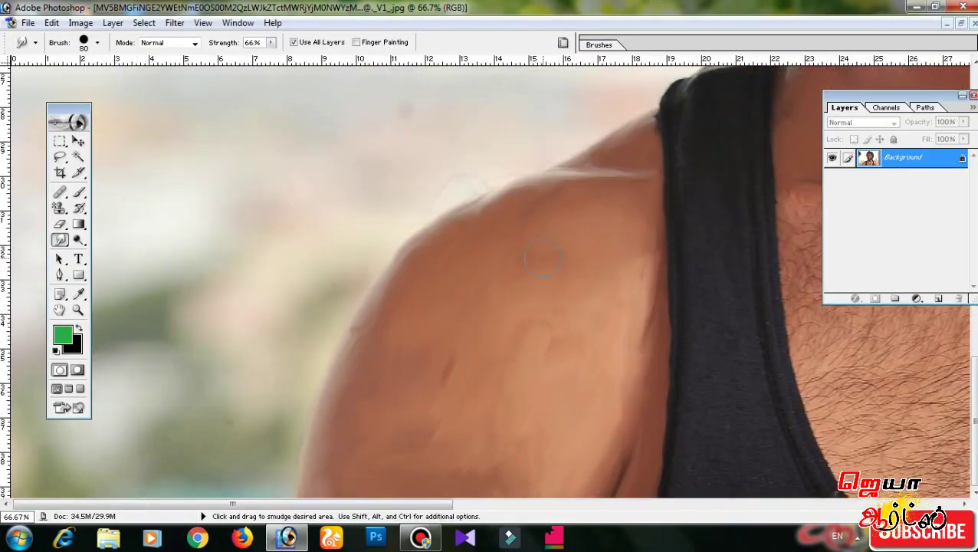
- Start a Pen path with anchor points along the shoulder outline
key("p")
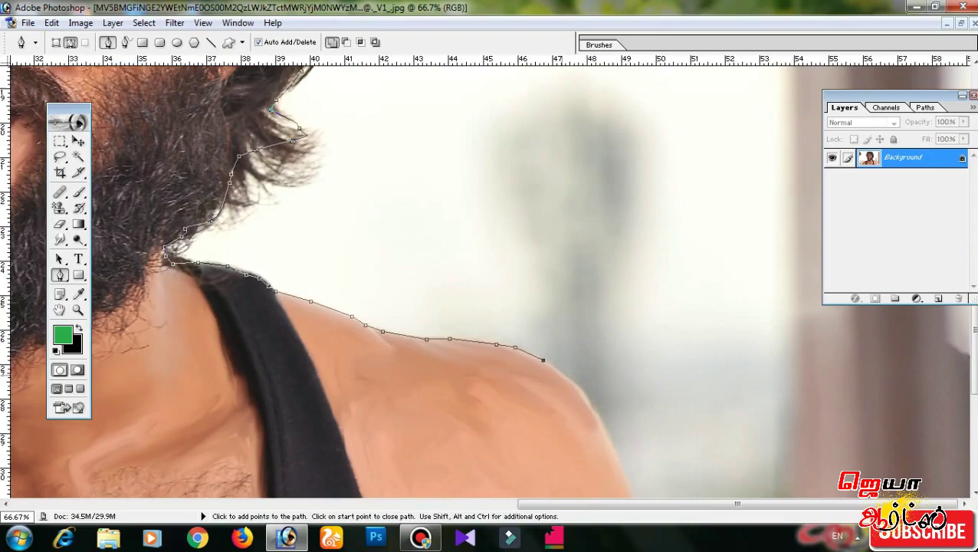
left_click(571, 377)
left_click(599, 416)
scroll(599, 416, "down", 3)
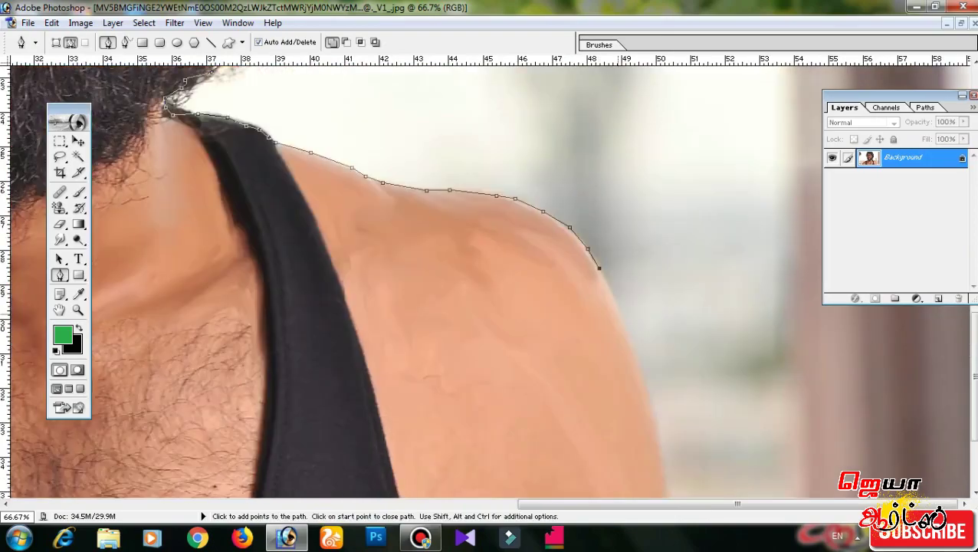
left_click(619, 307)
left_click(638, 365)
scroll(638, 365, "down", 3)
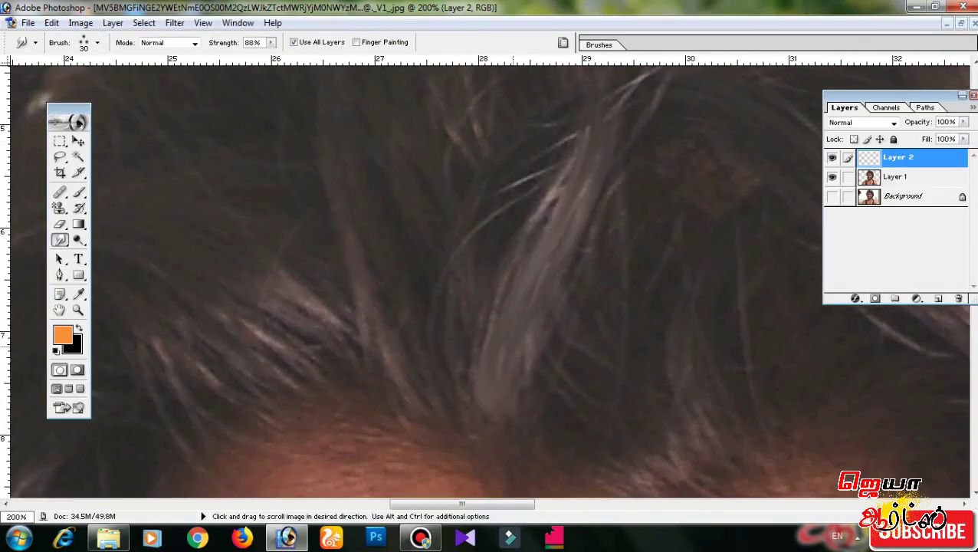
- Smudge light strands through the dark hair along the temple and left hair edge at 88% strength
left_click_drag(496, 354, 536, 377)
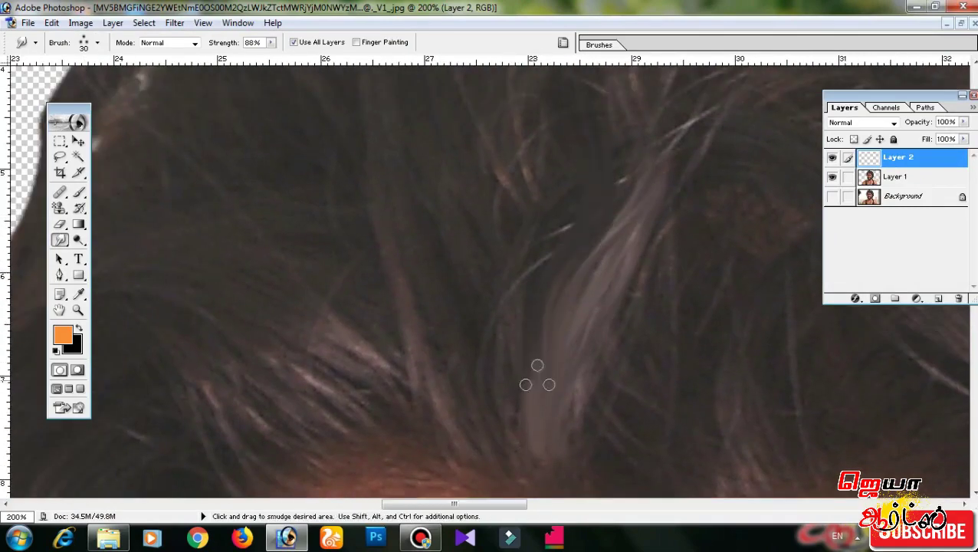
left_click_drag(505, 311, 546, 334)
mouse_move(512, 453)
left_mouse_down()
mouse_move(552, 475)
mouse_move(552, 491)
left_mouse_up()
left_click_drag(459, 223, 609, 161)
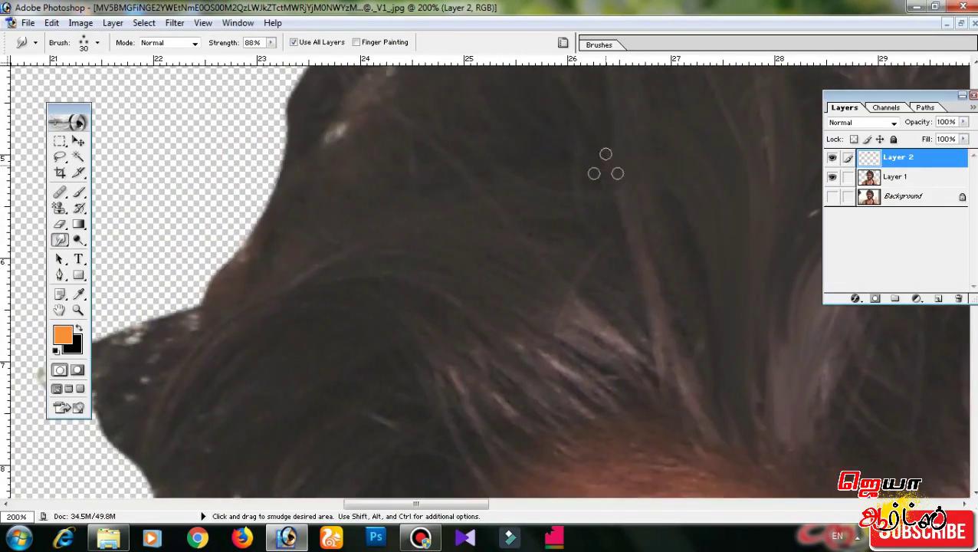
left_click_drag(460, 307, 476, 252)
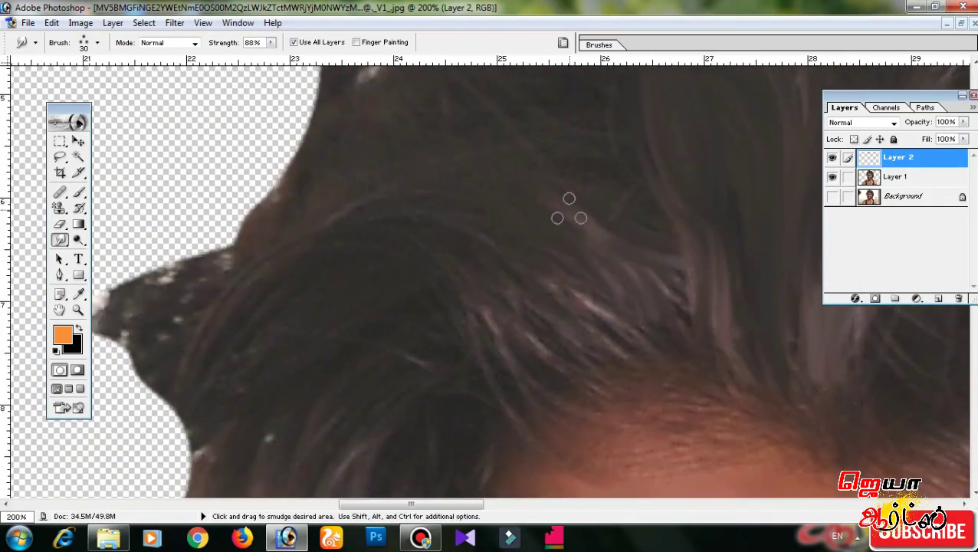
left_click_drag(504, 218, 563, 210)
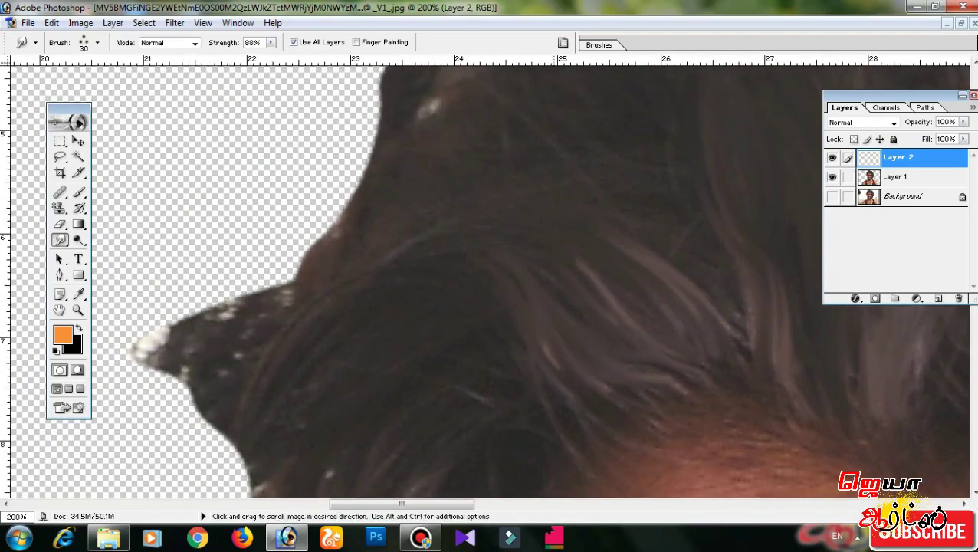
mouse_move(562, 340)
left_mouse_down()
mouse_move(640, 253)
mouse_move(687, 232)
mouse_move(703, 155)
left_mouse_up()
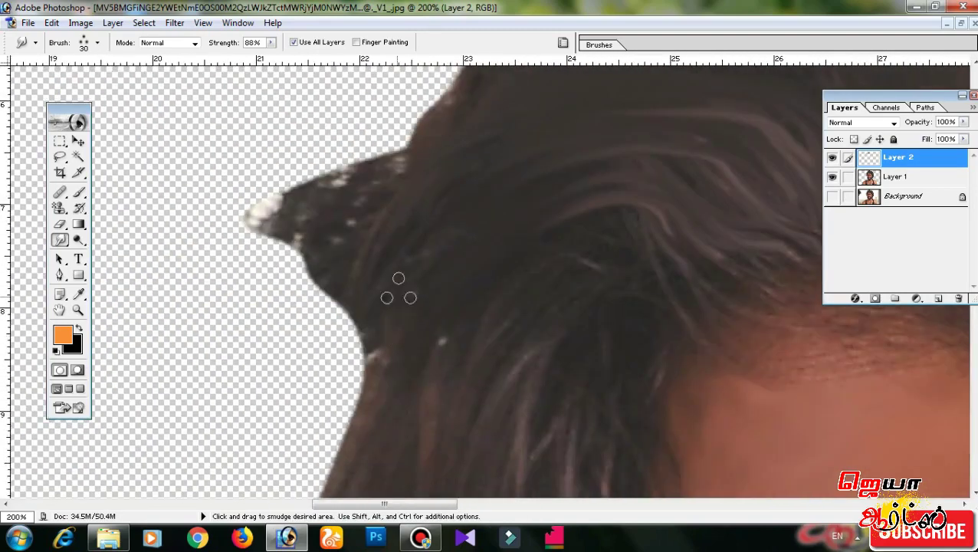
- Pan around the side of the head to review the smudged hair edge
scroll(487, 412, "down", 1)
scroll(536, 395, "down", 5)
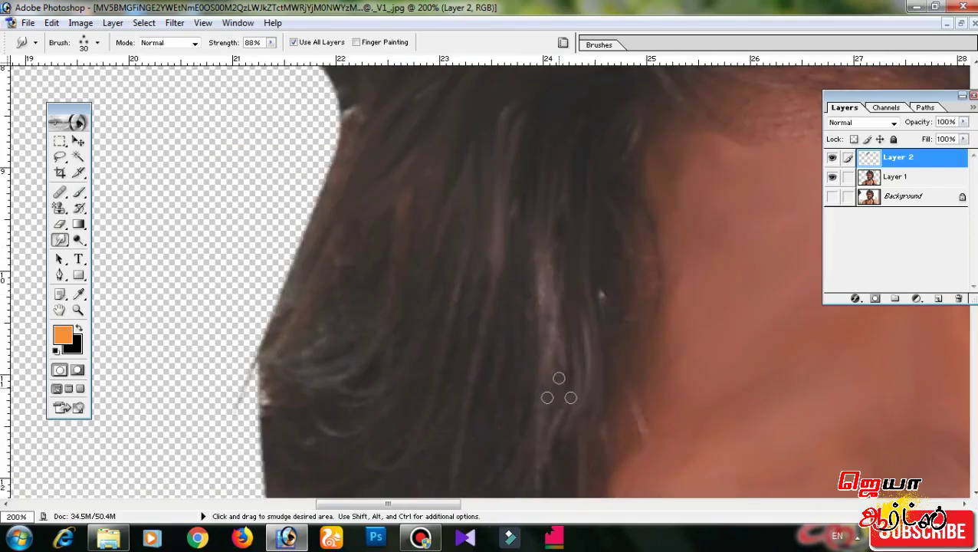
scroll(536, 307, "left", 1)
scroll(556, 244, "up", 2)
scroll(484, 366, "left", 3)
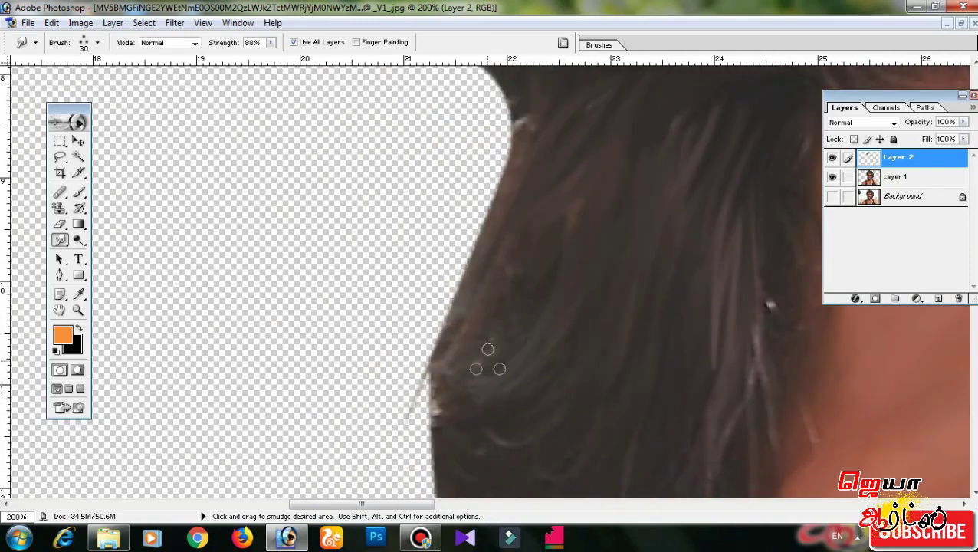
scroll(488, 326, "up", 1)
scroll(498, 314, "right", 1)
scroll(536, 298, "up", 3)
scroll(537, 299, "right", 2)
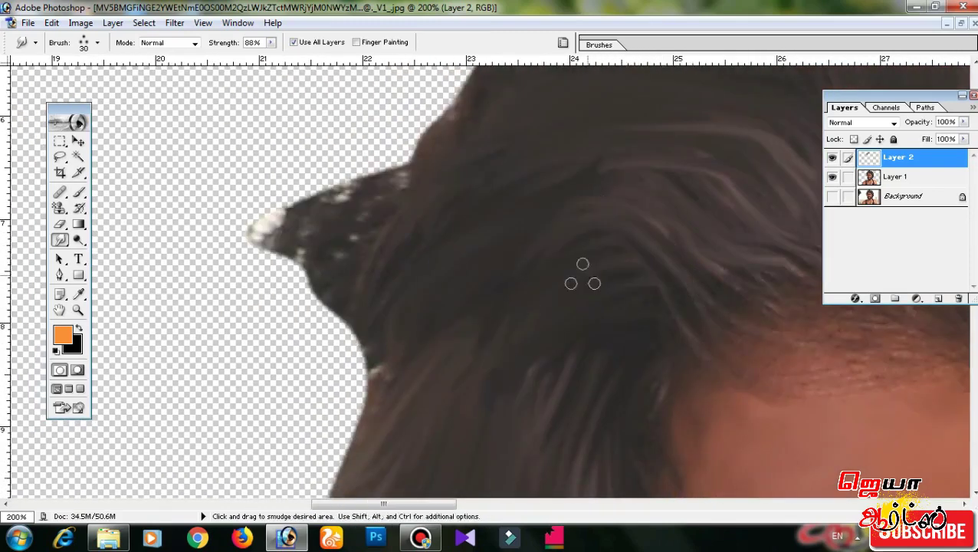
scroll(536, 260, "up", 3)
scroll(465, 326, "right", 3)
scroll(460, 292, "up", 3)
scroll(536, 345, "right", 1)
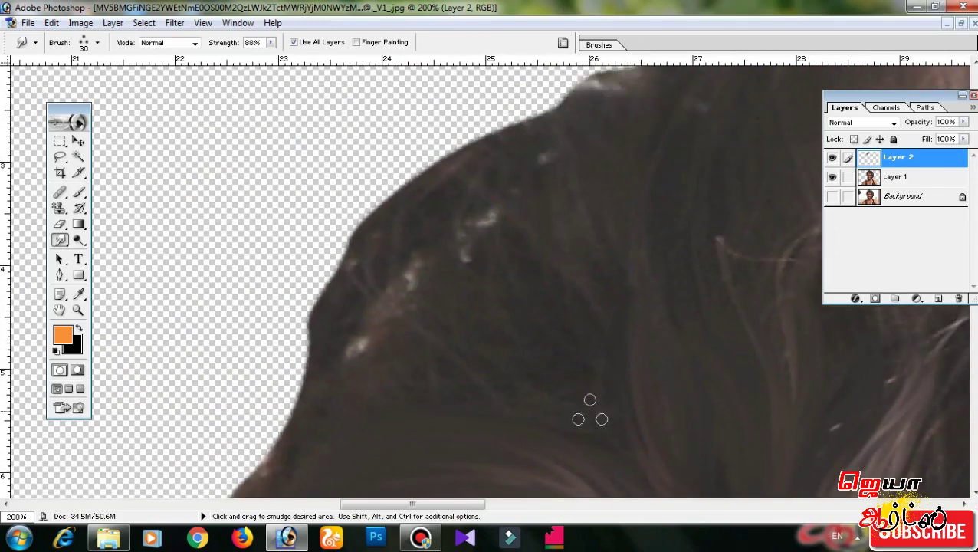
scroll(490, 280, "up", 2)
scroll(490, 280, "right", 2)
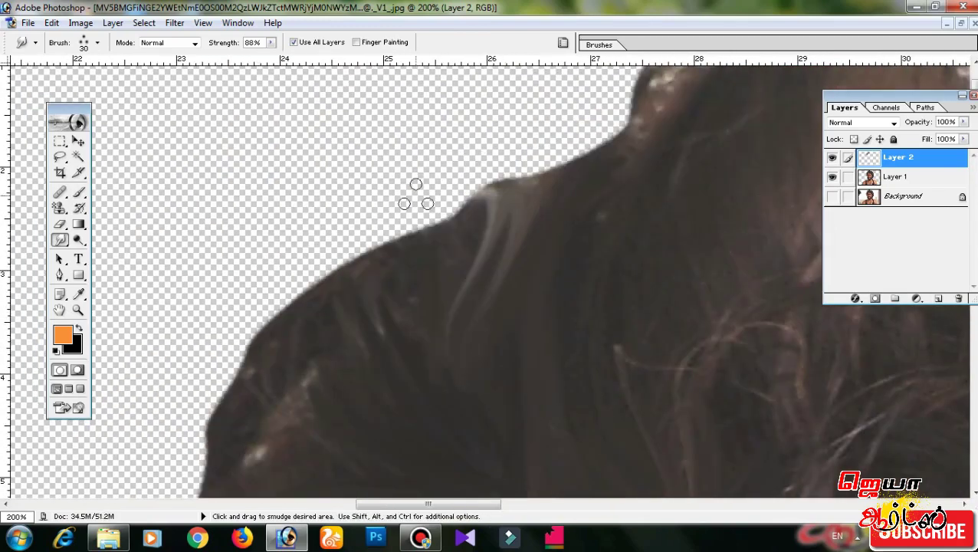
scroll(237, 291, "down", 3)
scroll(563, 288, "left", 4)
scroll(523, 221, "down", 3)
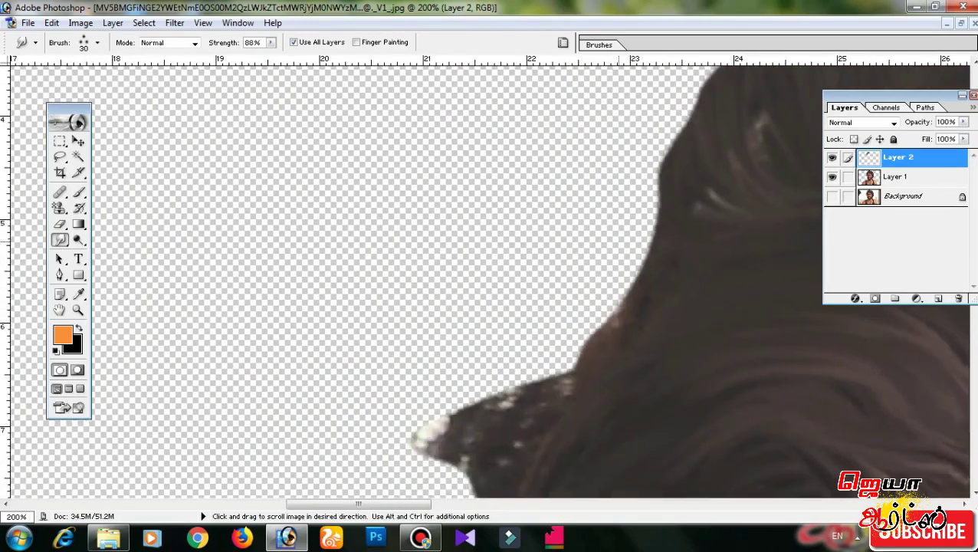
scroll(524, 220, "left", 3)
scroll(523, 221, "down", 1)
scroll(523, 221, "left", 1)
scroll(524, 221, "right", 4)
scroll(524, 221, "down", 1)
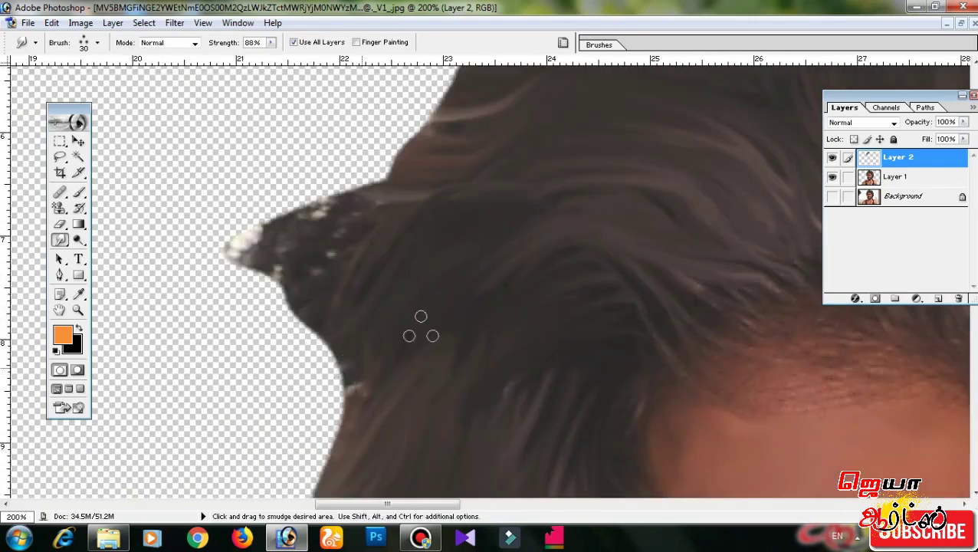
scroll(421, 328, "down", 3)
scroll(421, 328, "left", 3)
scroll(388, 407, "down", 3)
scroll(340, 351, "down", 2)
scroll(340, 351, "right", 1)
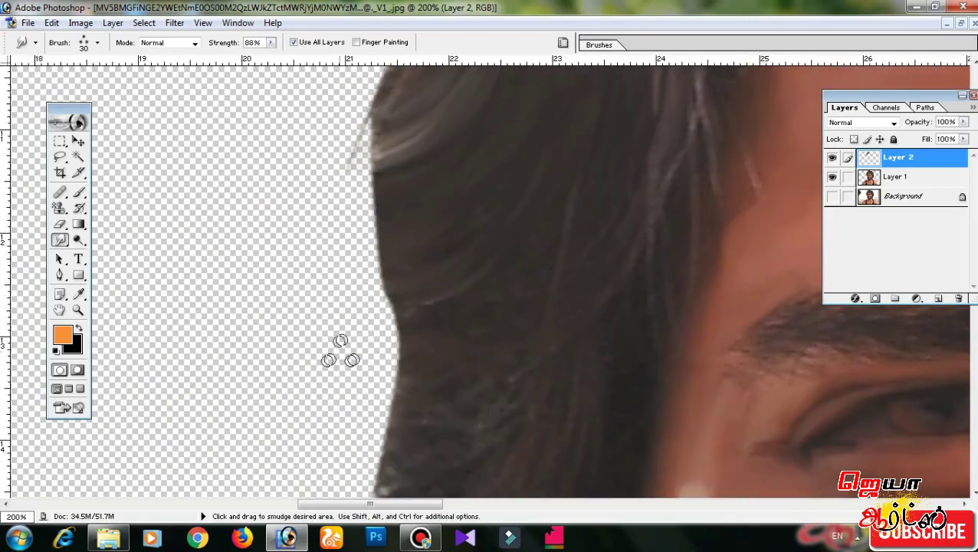
scroll(327, 393, "down", 3)
scroll(572, 218, "down", 1)
scroll(323, 459, "up", 4)
scroll(323, 458, "right", 2)
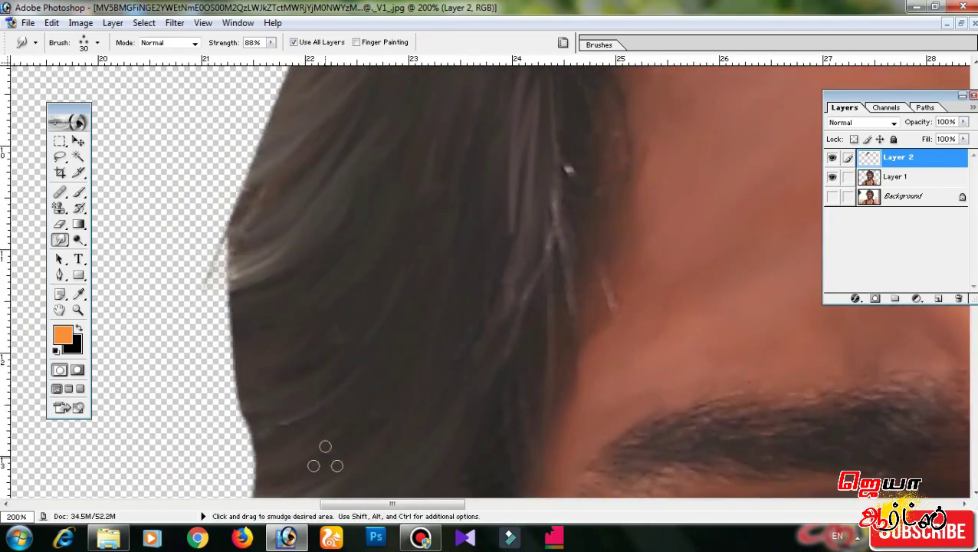
scroll(452, 159, "up", 3)
scroll(417, 422, "down", 2)
scroll(432, 393, "down", 1)
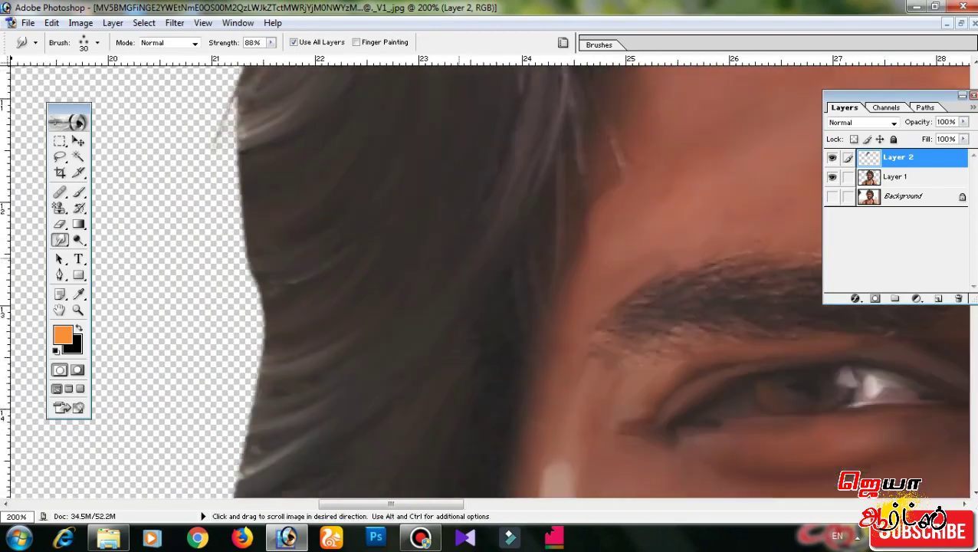
scroll(414, 345, "left", 1)
scroll(394, 281, "down", 1)
scroll(361, 350, "down", 1)
scroll(345, 354, "down", 1)
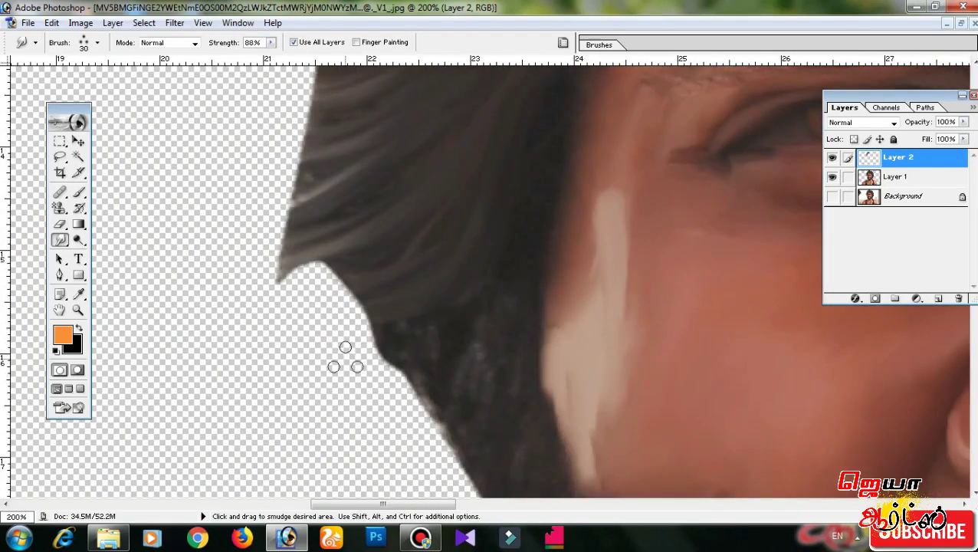
scroll(405, 263, "down", 1)
scroll(481, 265, "up", 2)
scroll(496, 245, "up", 2)
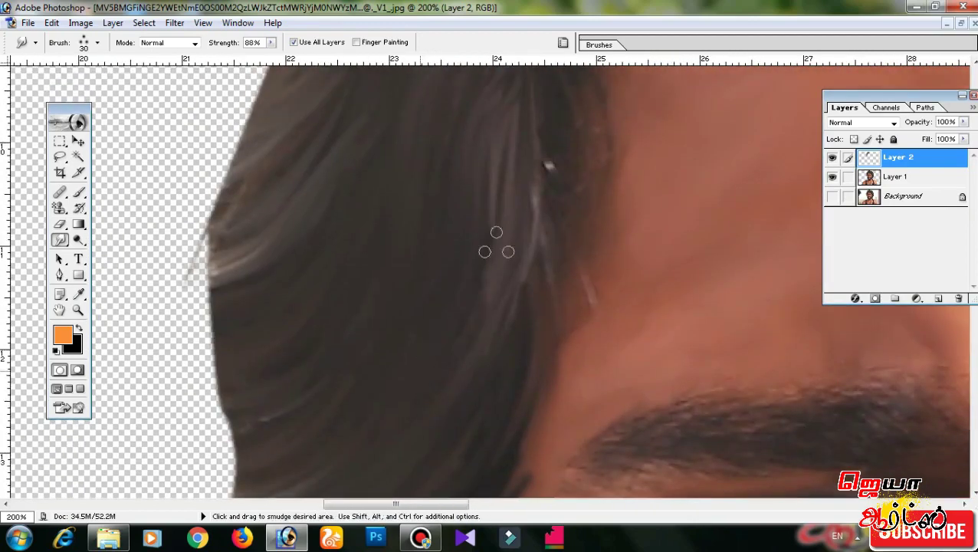
scroll(505, 153, "up", 1)
scroll(505, 138, "left", 1)
scroll(388, 317, "up", 3)
- Move to the hair behind the ear and smudge one strand upward there
scroll(561, 356, "right", 2)
scroll(561, 356, "up", 1)
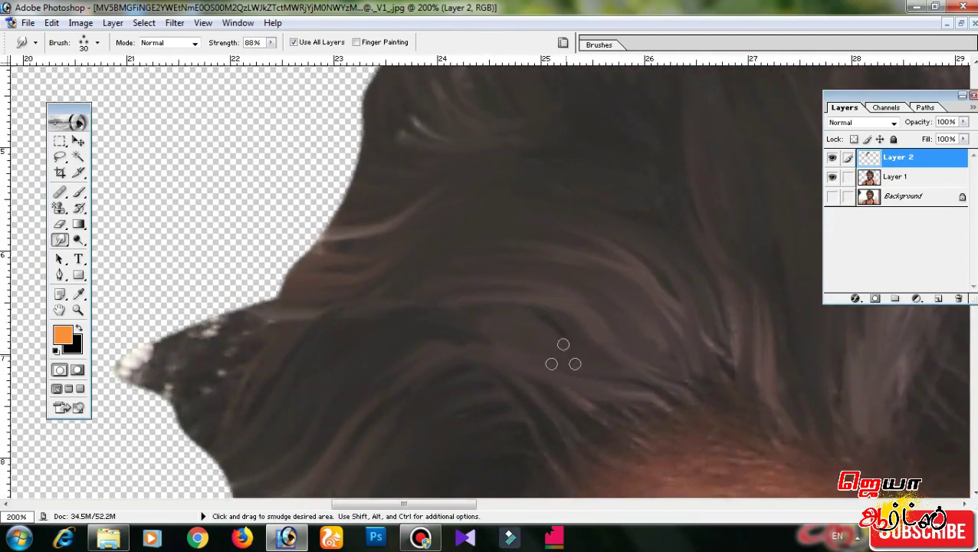
scroll(496, 310, "right", 2)
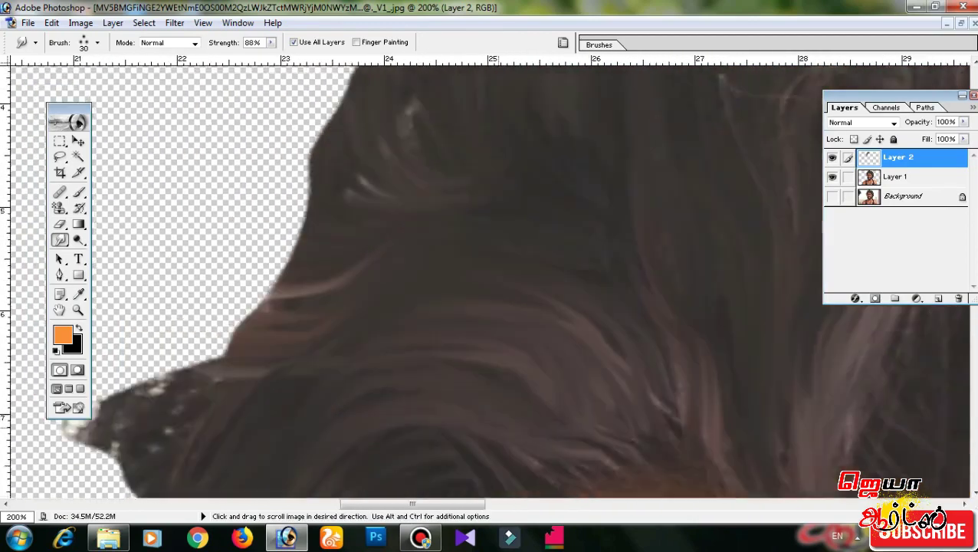
scroll(542, 425, "up", 2)
scroll(426, 350, "up", 1)
scroll(426, 349, "up", 1)
scroll(367, 266, "down", 3)
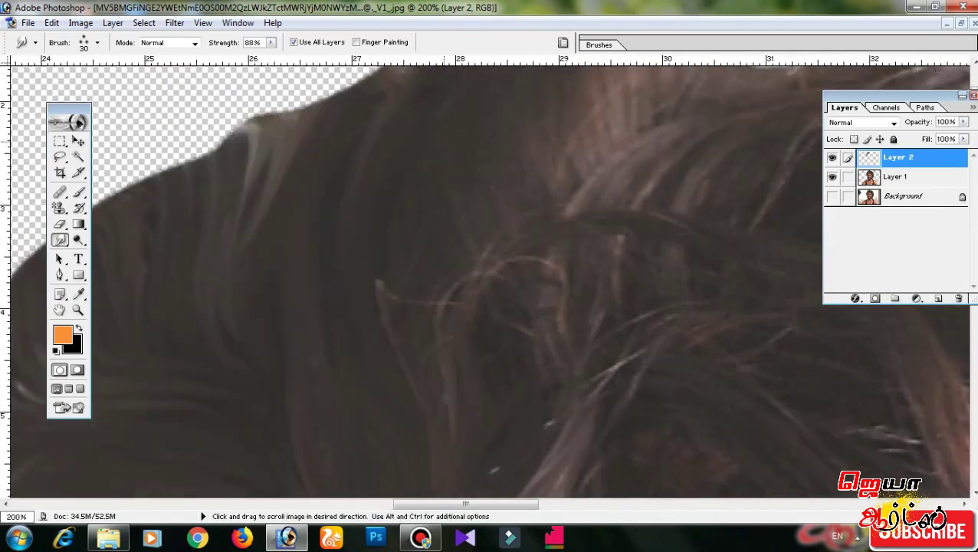
scroll(365, 281, "up", 2)
scroll(376, 230, "up", 1)
scroll(376, 230, "left", 1)
scroll(387, 151, "down", 3)
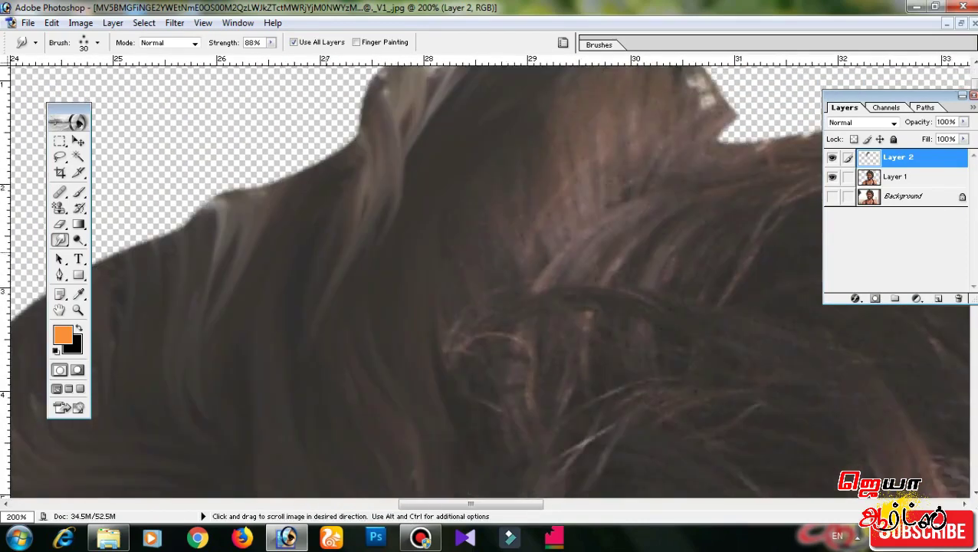
scroll(387, 150, "up", 3)
scroll(375, 153, "right", 2)
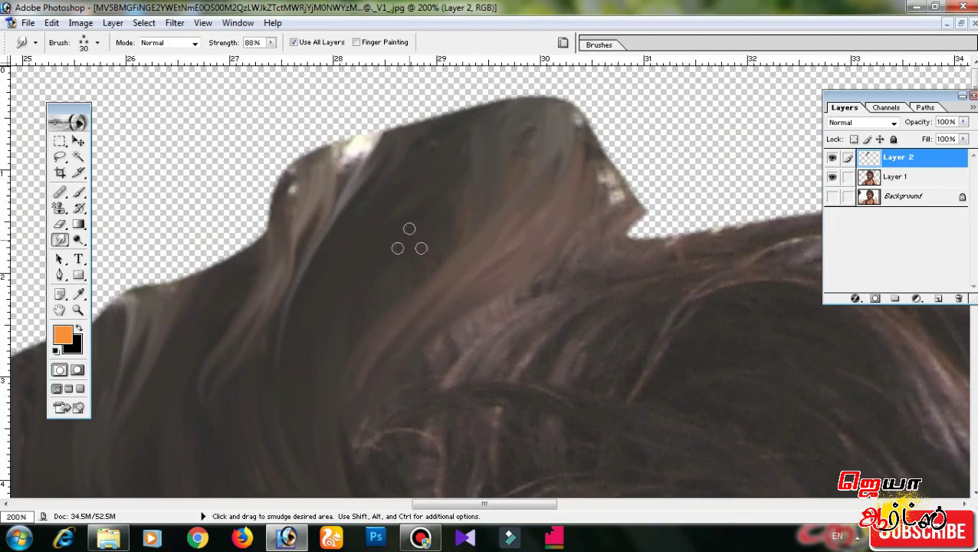
scroll(600, 146, "right", 3)
scroll(343, 452, "down", 3)
scroll(258, 422, "up", 1)
scroll(320, 168, "up", 2)
scroll(320, 167, "right", 4)
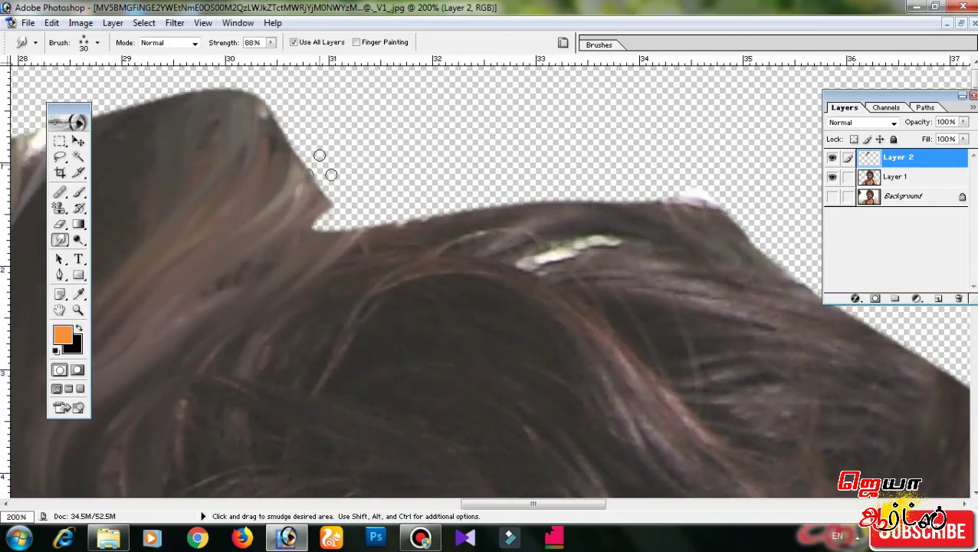
scroll(319, 168, "down", 2)
scroll(394, 207, "down", 2)
scroll(229, 356, "up", 3)
scroll(229, 356, "left", 2)
scroll(218, 430, "up", 1)
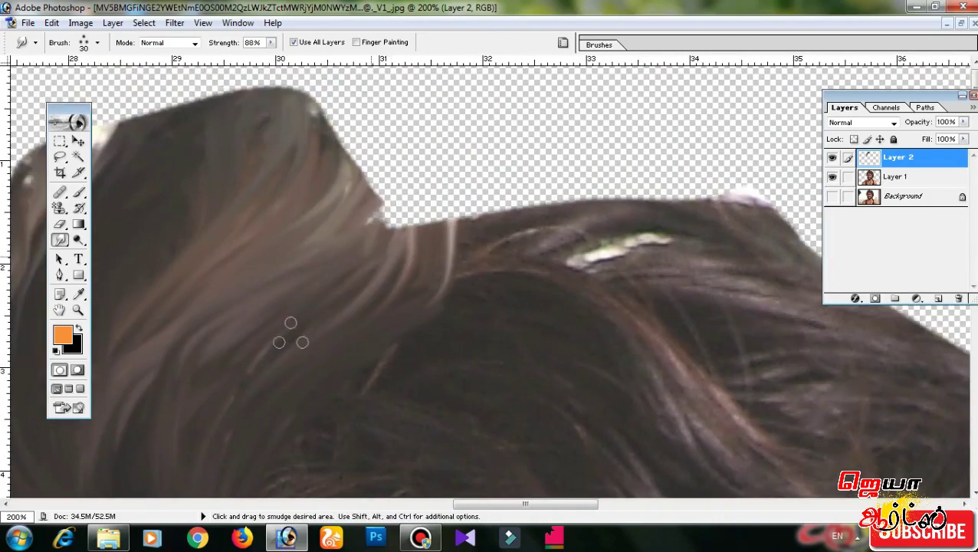
scroll(291, 334, "down", 5)
scroll(290, 335, "left", 2)
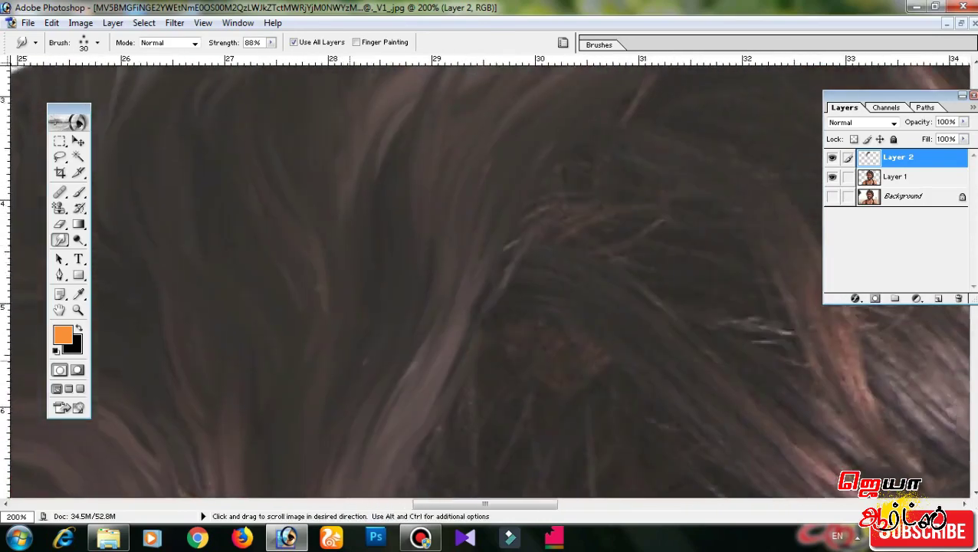
scroll(490, 283, "right", 2)
scroll(406, 227, "down", 3)
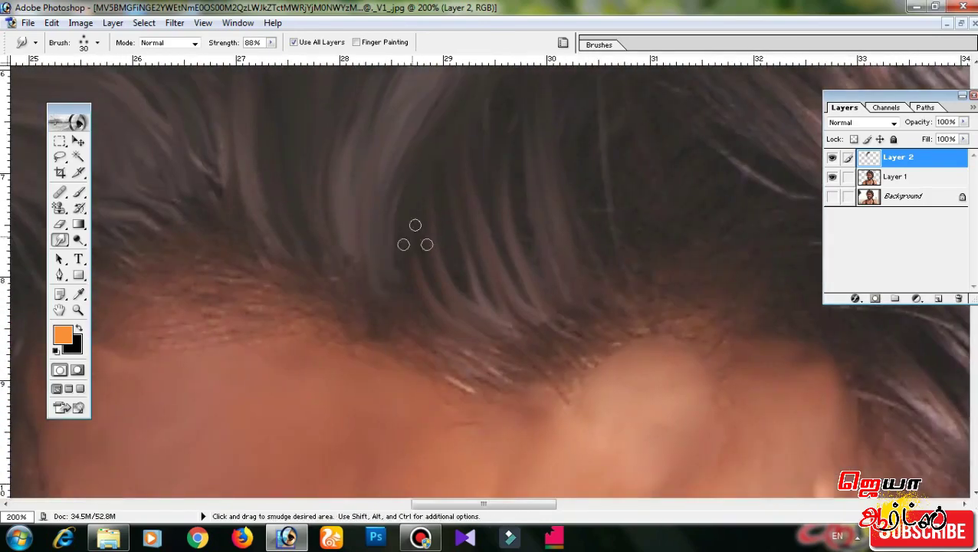
scroll(474, 354, "up", 4)
scroll(474, 354, "left", 2)
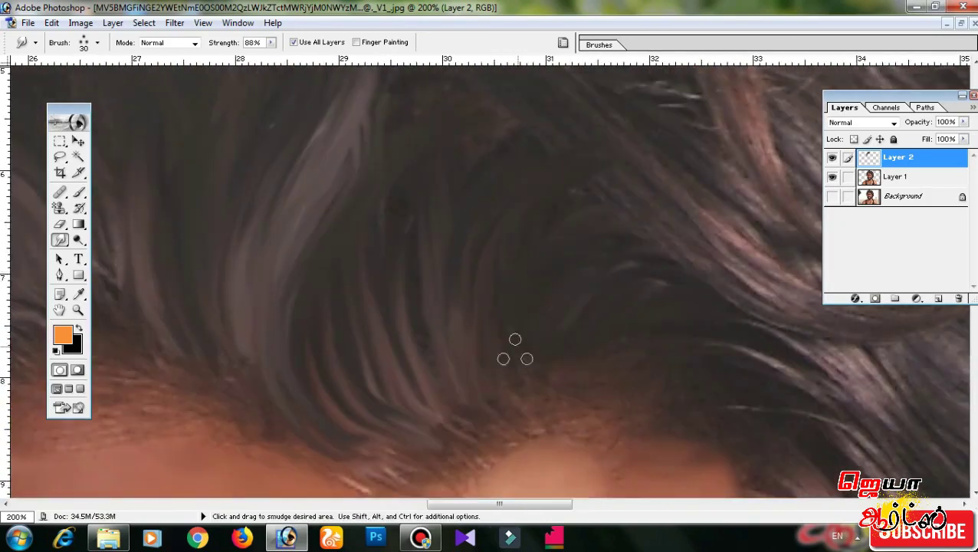
scroll(495, 322, "up", 5)
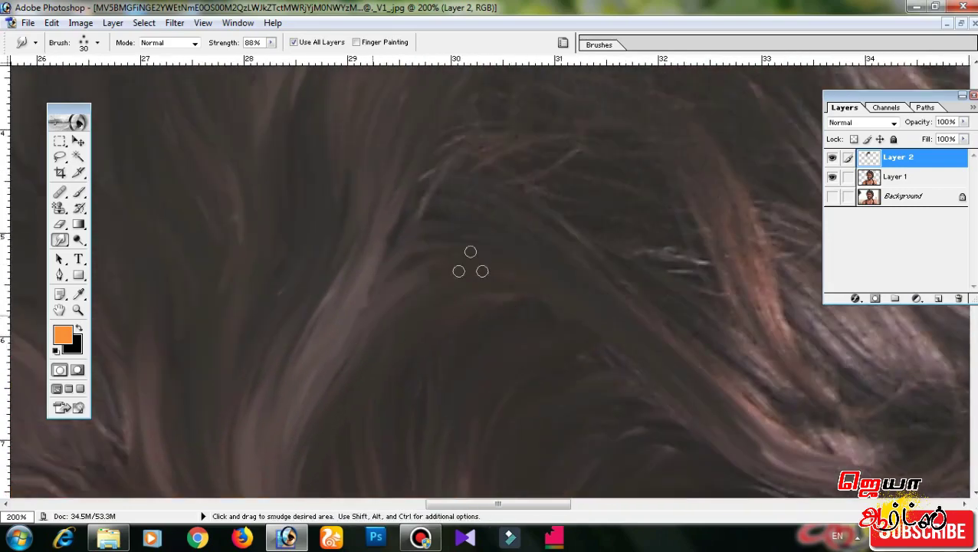
scroll(382, 223, "right", 5)
scroll(386, 233, "down", 2)
scroll(604, 276, "down", 4)
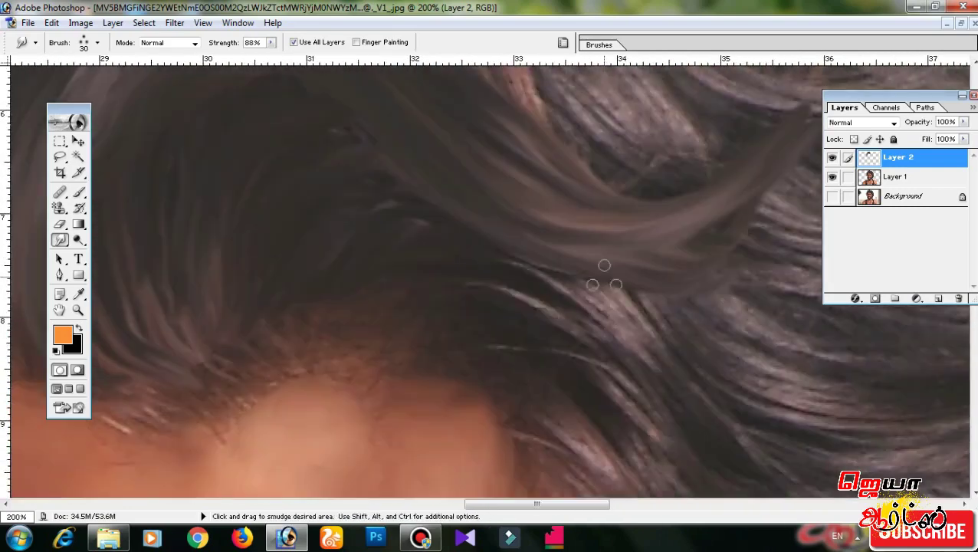
left_click_drag(632, 444, 622, 315)
- Smudge strands along the hair's lower edge across the back of the head
scroll(483, 249, "right", 3)
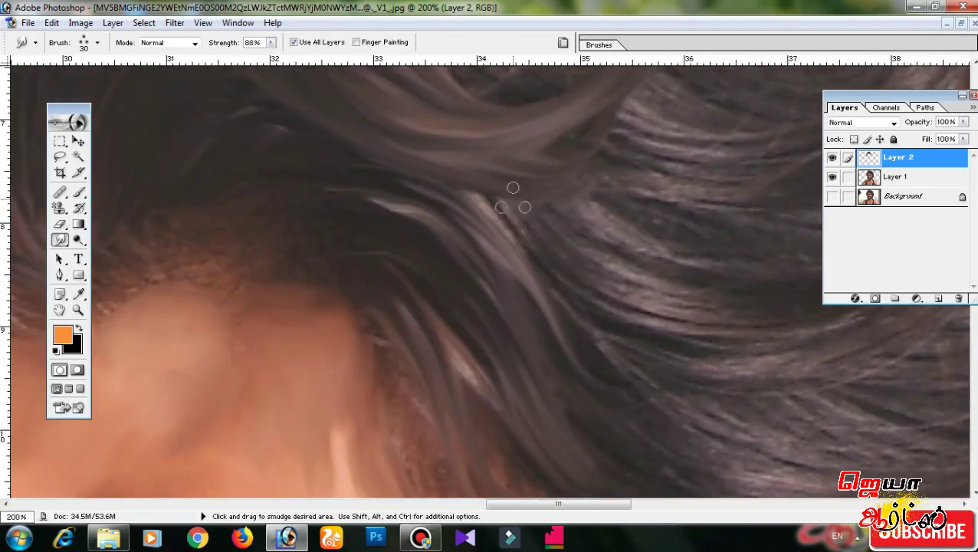
scroll(515, 196, "down", 3)
scroll(581, 376, "up", 2)
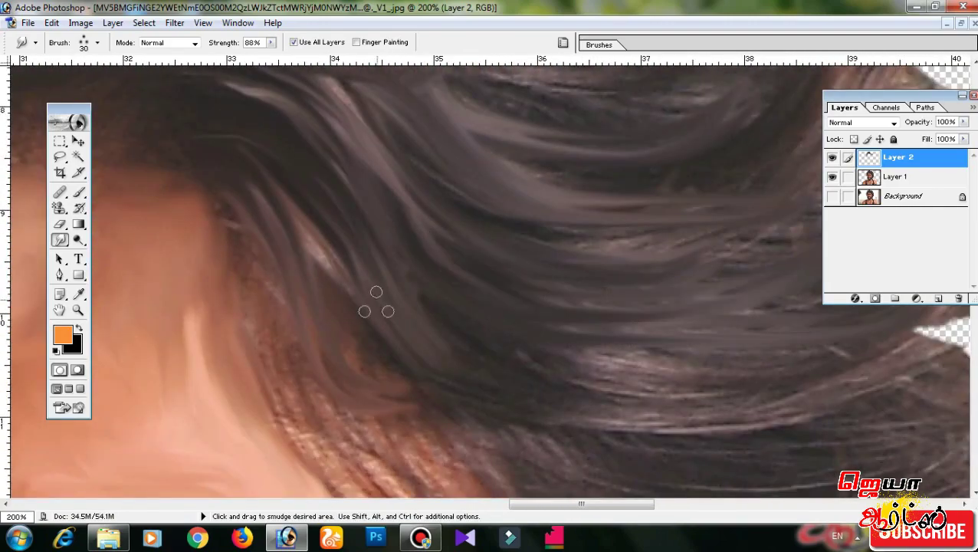
scroll(697, 348, "down", 1)
scroll(698, 347, "down", 2)
scroll(698, 347, "left", 2)
scroll(720, 329, "up", 8)
scroll(720, 329, "right", 8)
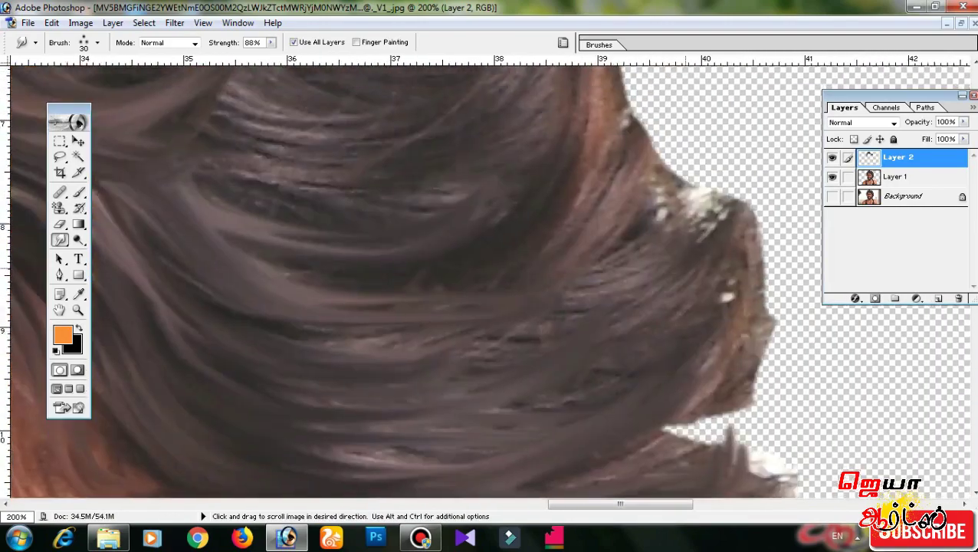
scroll(679, 279, "down", 3)
scroll(679, 280, "right", 1)
scroll(722, 265, "down", 3)
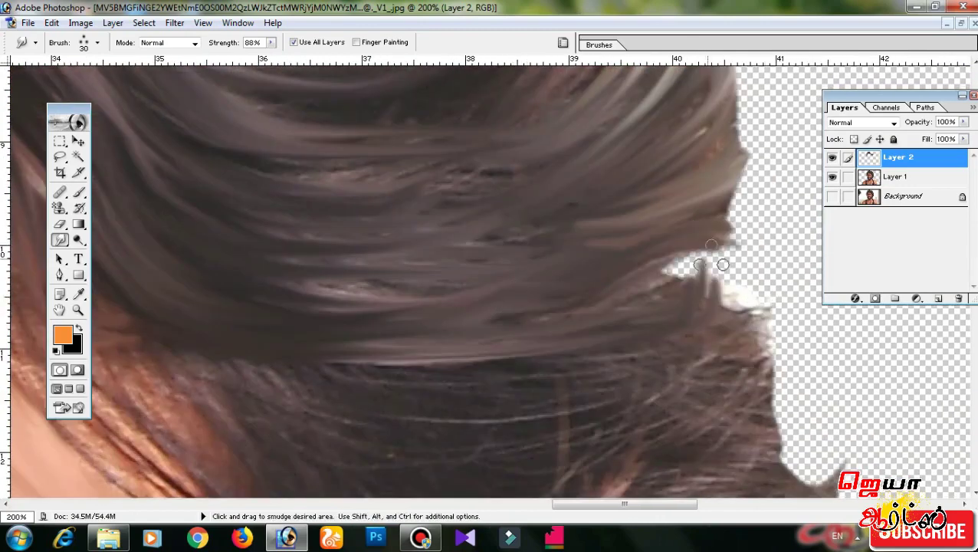
scroll(742, 270, "down", 2)
scroll(742, 270, "right", 3)
scroll(722, 403, "left", 4)
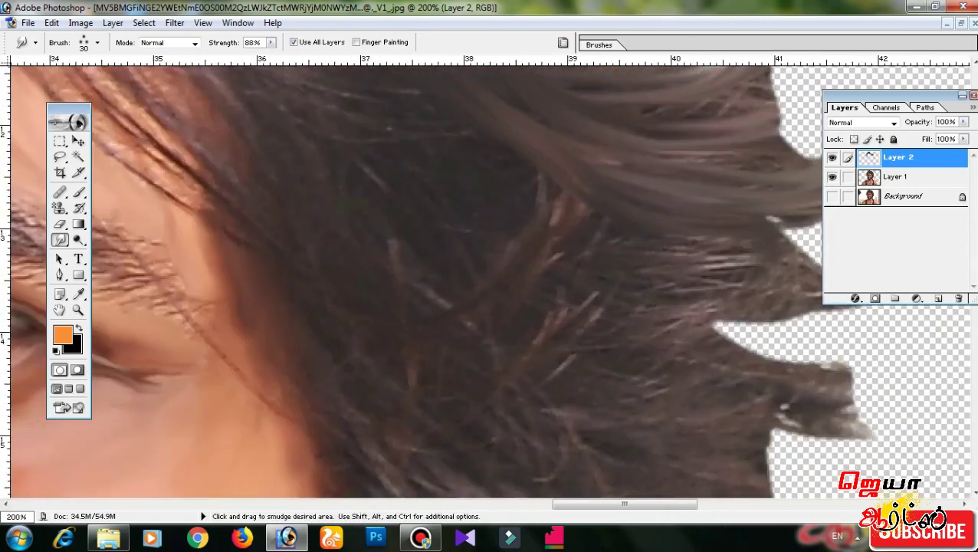
scroll(476, 186, "down", 2)
scroll(374, 205, "right", 3)
scroll(374, 204, "up", 1)
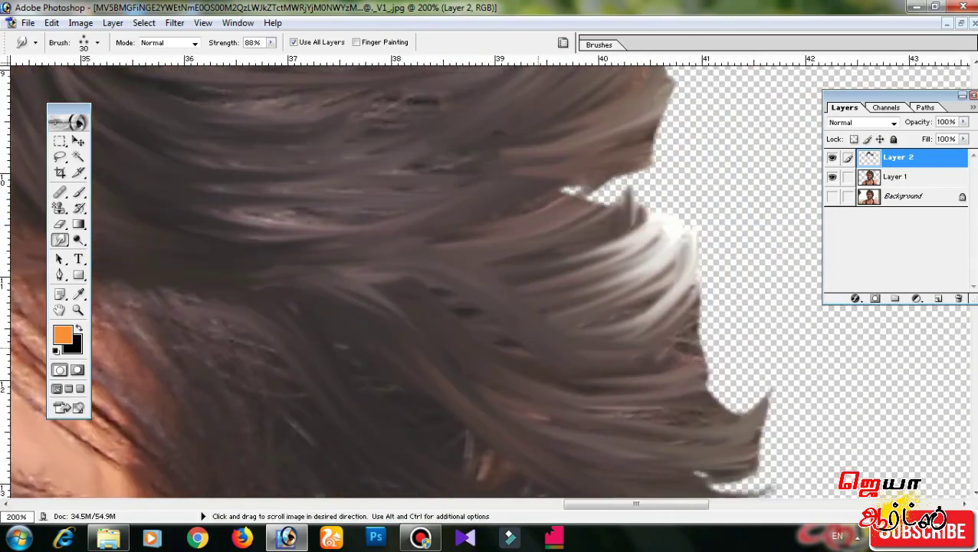
scroll(670, 253, "up", 2)
scroll(777, 317, "down", 3)
scroll(458, 317, "down", 1)
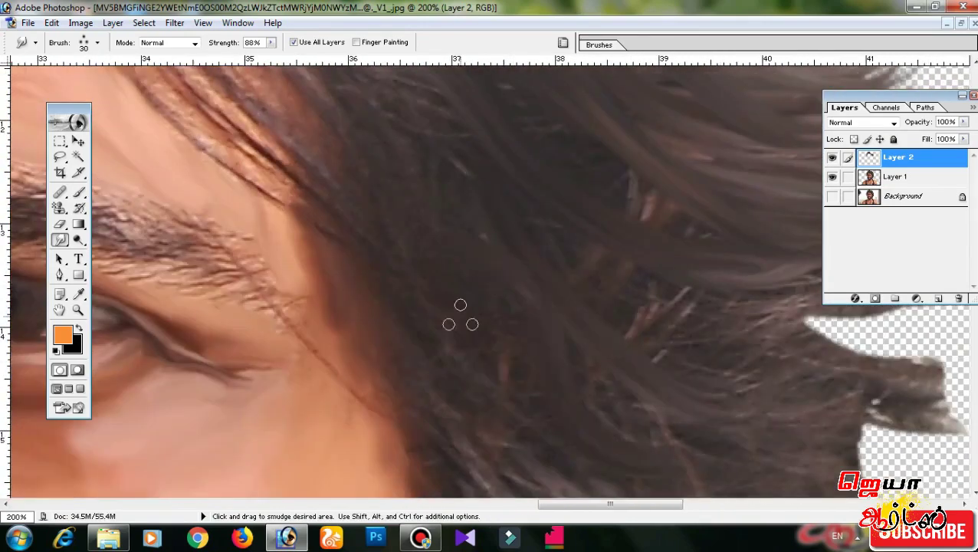
scroll(458, 317, "down", 2)
scroll(434, 191, "down", 2)
scroll(240, 104, "left", 3)
scroll(425, 163, "up", 3)
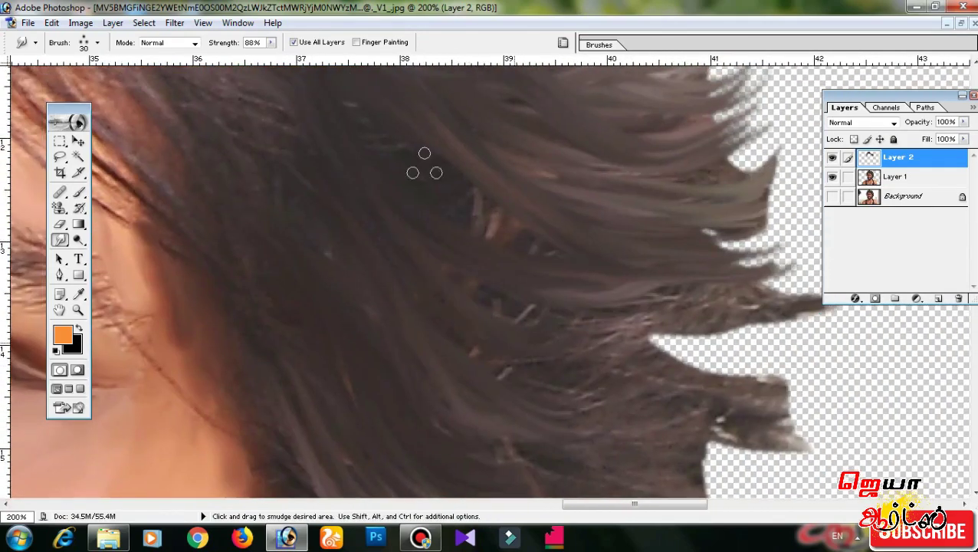
scroll(484, 373, "up", 2)
scroll(499, 449, "down", 2)
scroll(498, 448, "left", 3)
scroll(479, 248, "down", 1)
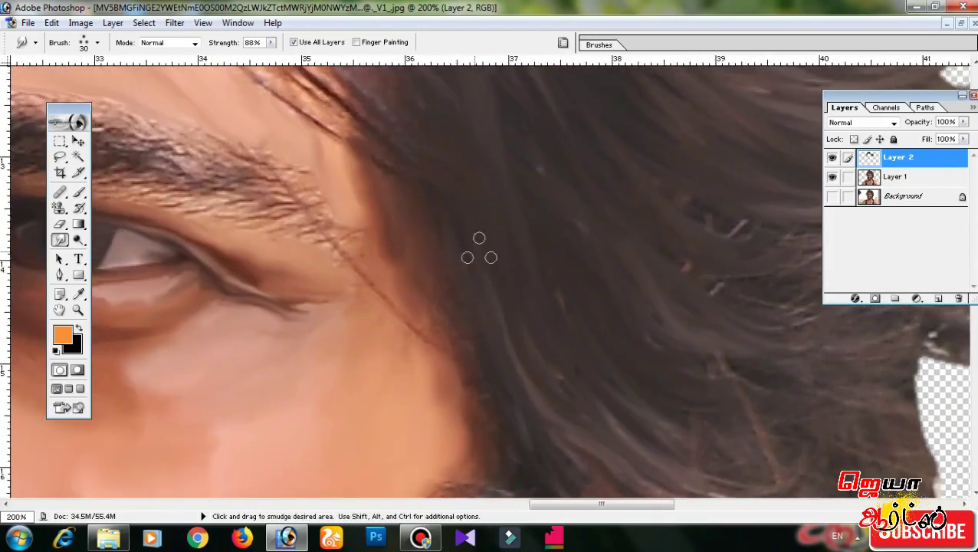
scroll(692, 429, "right", 3)
scroll(668, 303, "up", 1)
scroll(568, 361, "right", 3)
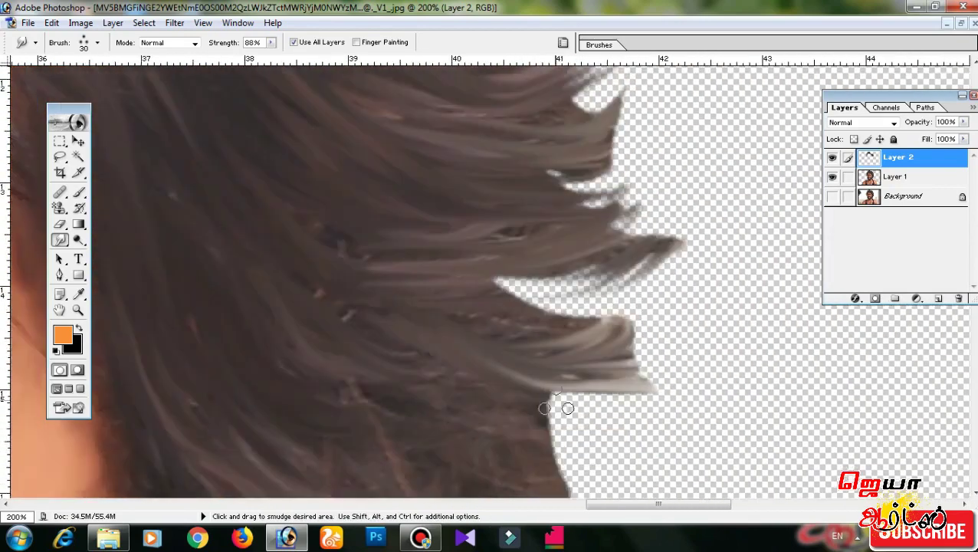
scroll(563, 406, "down", 2)
scroll(566, 323, "left", 5)
scroll(563, 370, "up", 2)
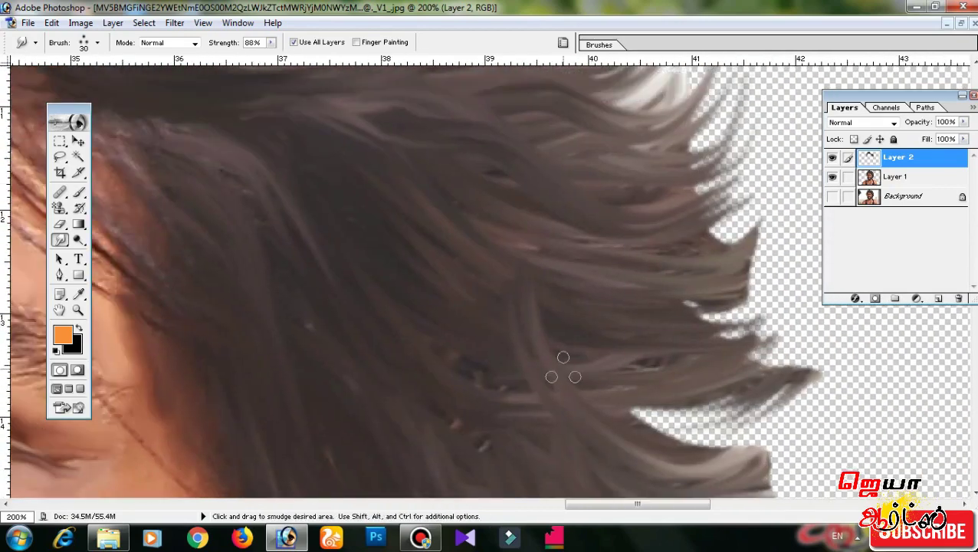
scroll(568, 399, "down", 5)
scroll(541, 284, "right", 1)
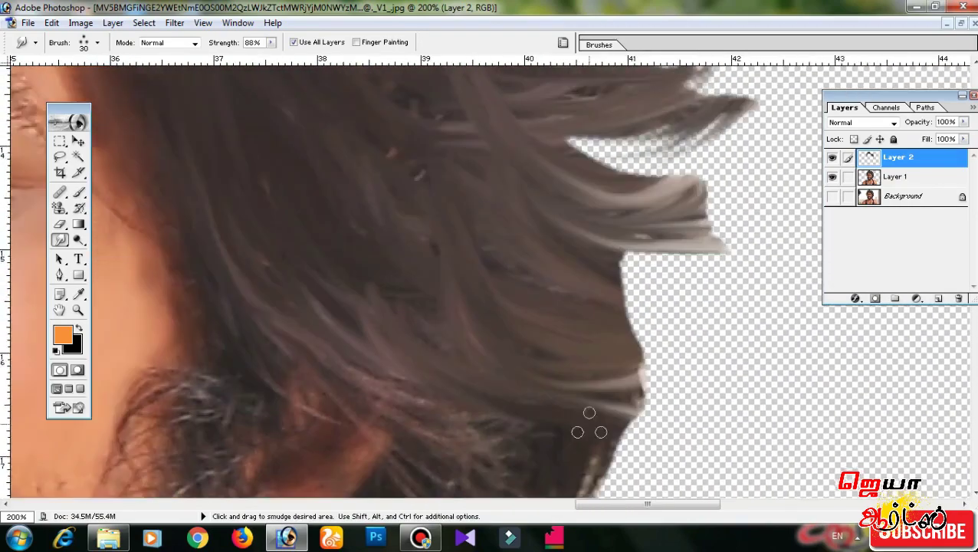
scroll(585, 430, "down", 2)
scroll(529, 399, "left", 2)
scroll(529, 399, "down", 2)
scroll(492, 349, "down", 2)
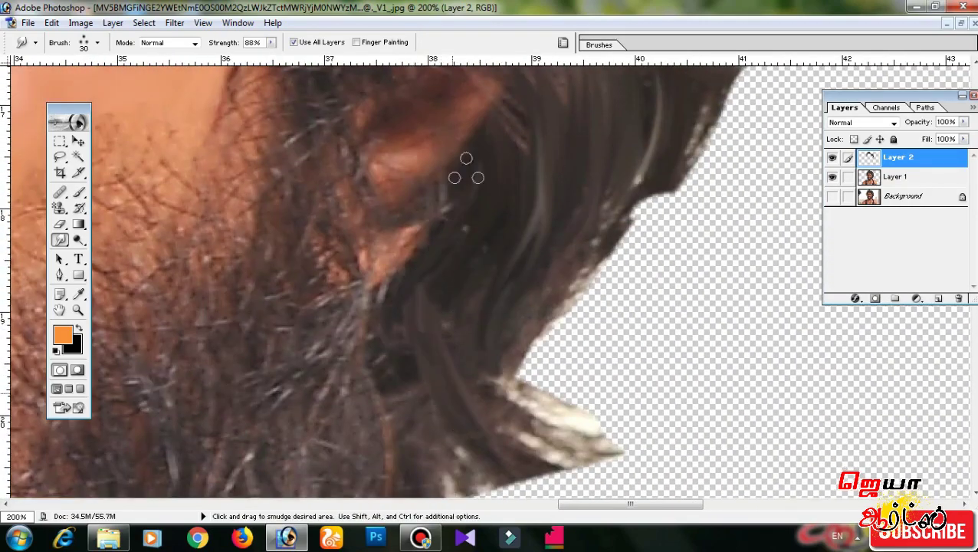
left_click_drag(466, 169, 404, 111)
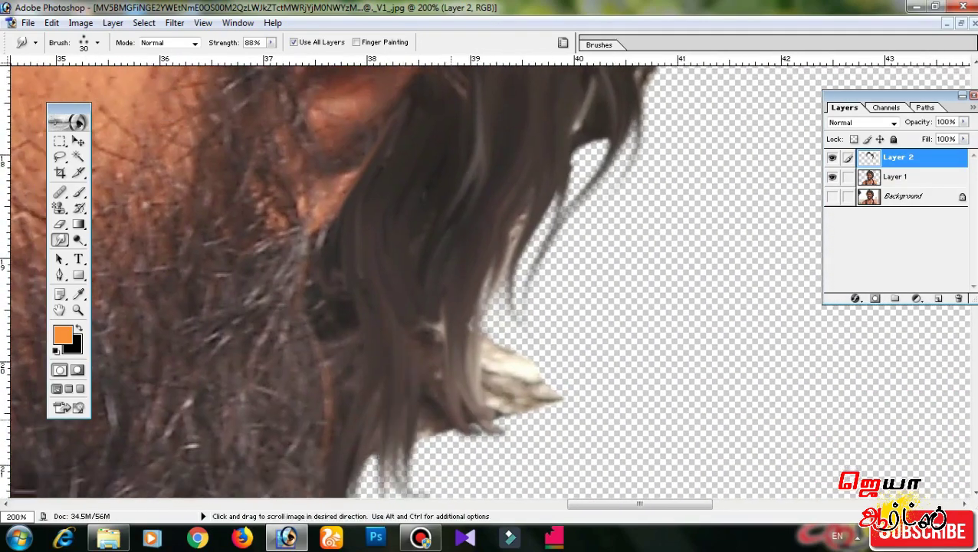
left_click_drag(566, 318, 520, 335)
scroll(499, 330, "down", 2)
scroll(387, 415, "up", 4)
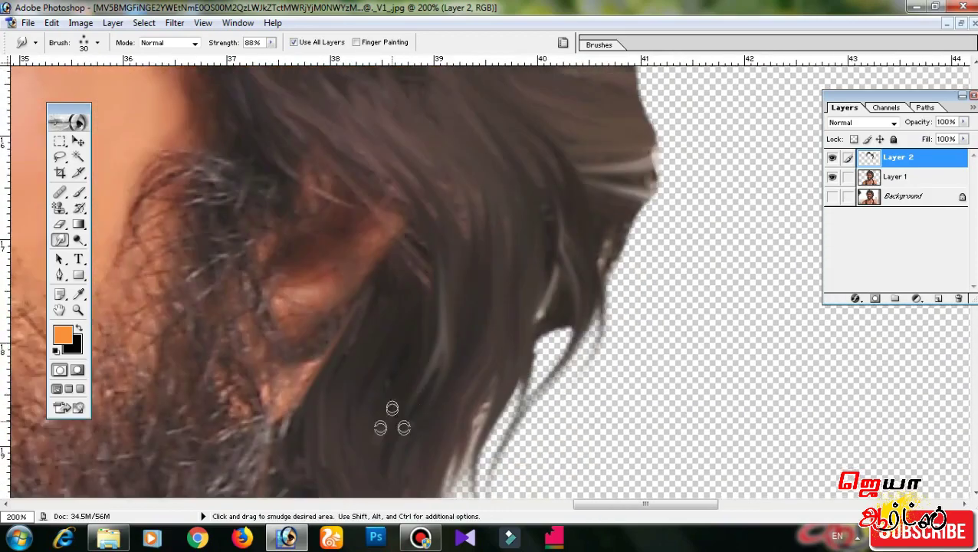
scroll(452, 186, "up", 2)
scroll(530, 430, "up", 5)
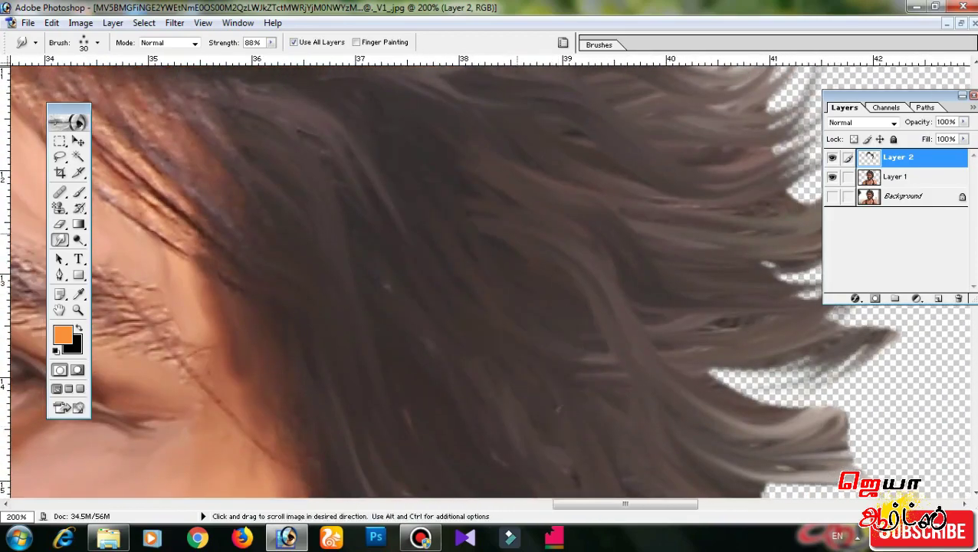
scroll(348, 245, "down", 3)
scroll(443, 310, "down", 3)
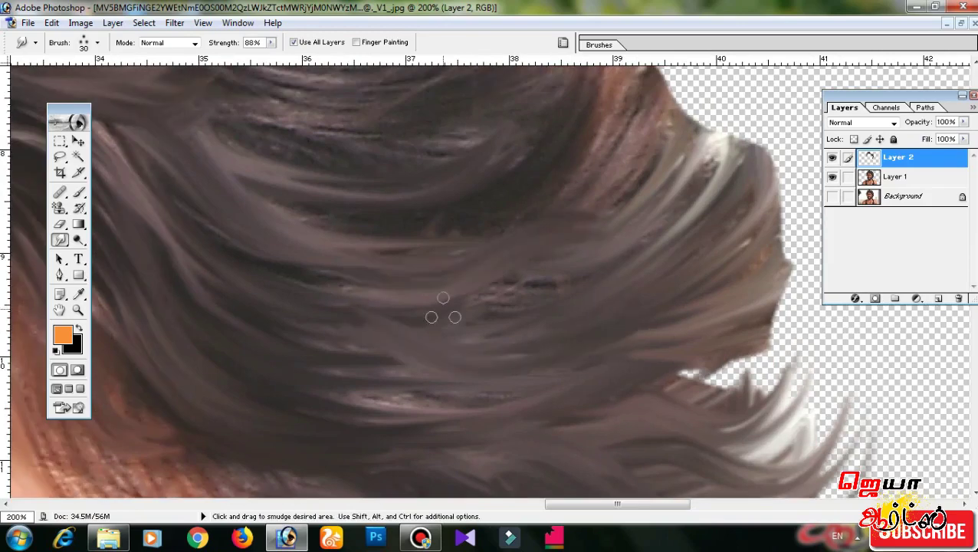
scroll(443, 310, "up", 3)
scroll(415, 294, "right", 3)
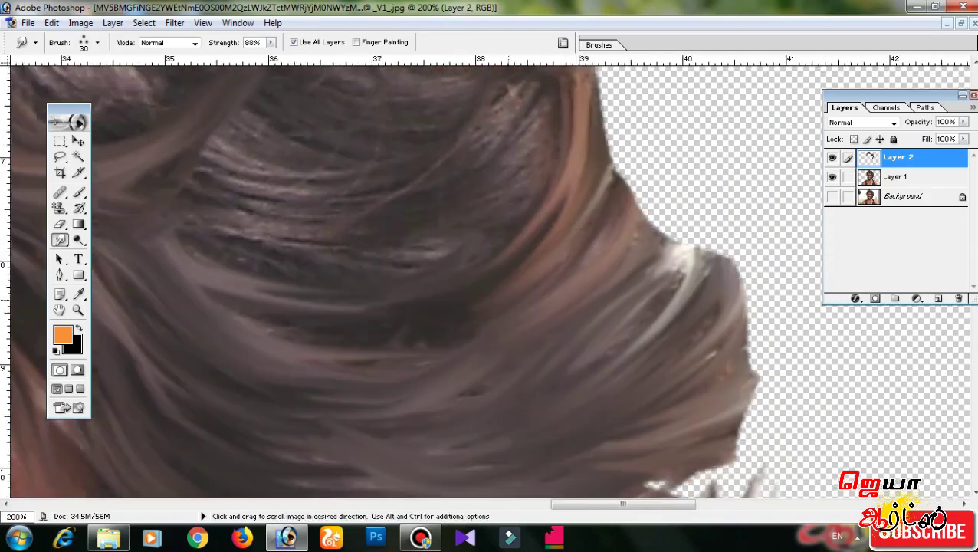
scroll(368, 326, "up", 3)
scroll(368, 326, "left", 3)
scroll(637, 248, "left", 1)
scroll(637, 248, "down", 1)
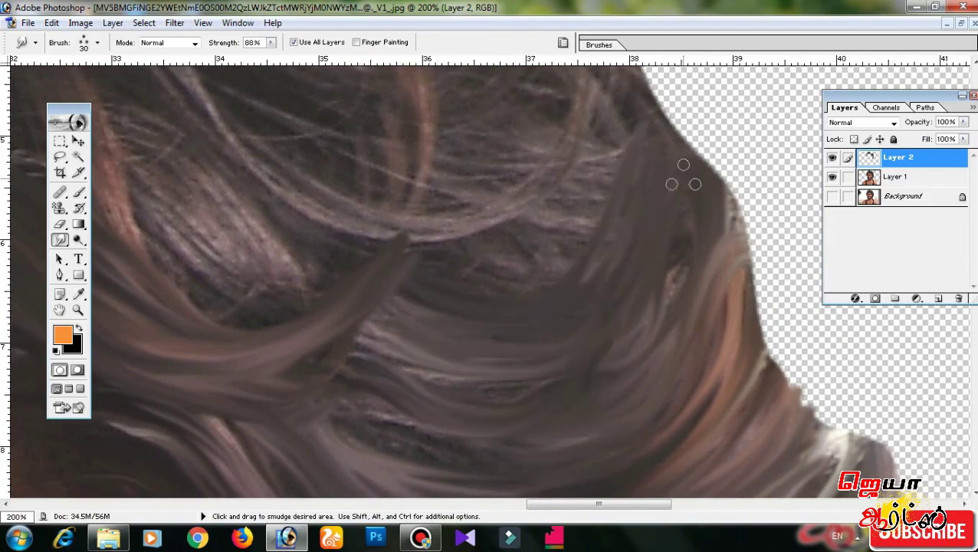
- Smudge the hair's top outline across the crown into streaked strands
scroll(683, 174, "down", 3)
scroll(590, 204, "left", 2)
scroll(483, 290, "up", 3)
scroll(483, 290, "up", 5)
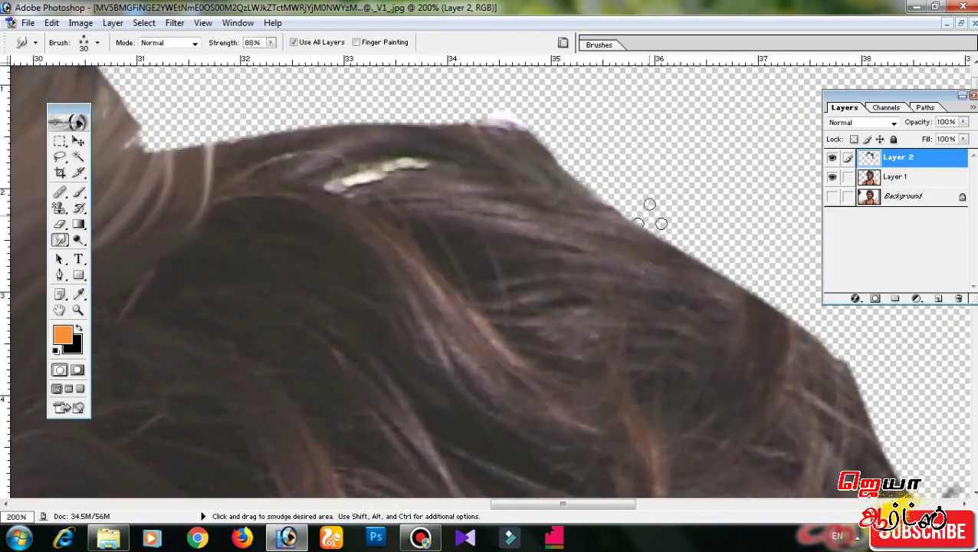
scroll(483, 290, "down", 3)
scroll(483, 289, "up", 3)
scroll(417, 220, "up", 3)
scroll(416, 220, "up", 3)
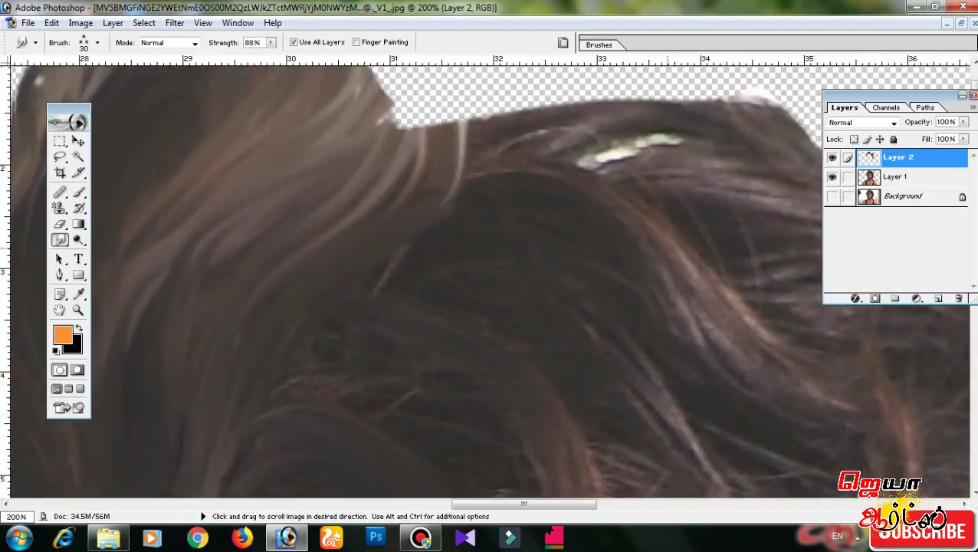
scroll(416, 220, "down", 2)
scroll(416, 219, "up", 3)
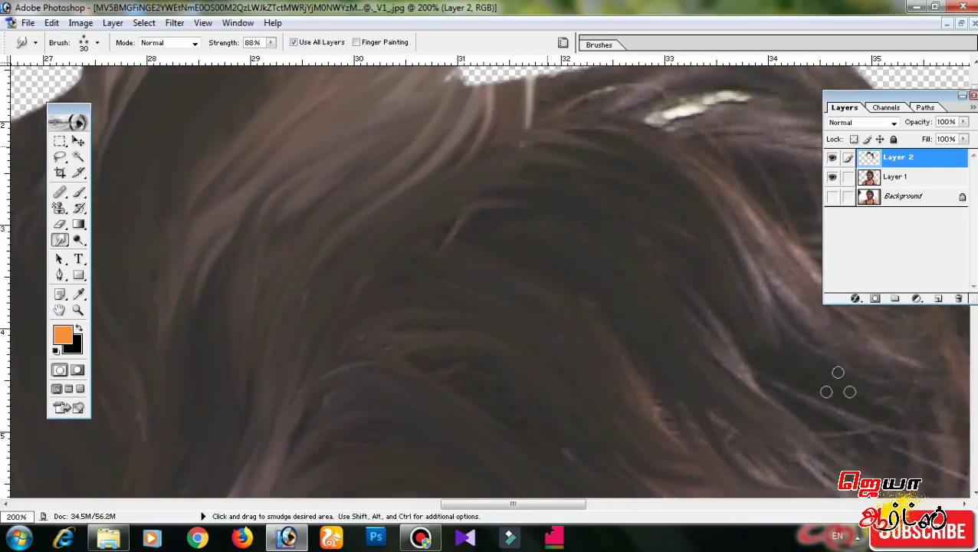
scroll(837, 381, "up", 2)
scroll(613, 268, "right", 5)
scroll(368, 139, "down", 2)
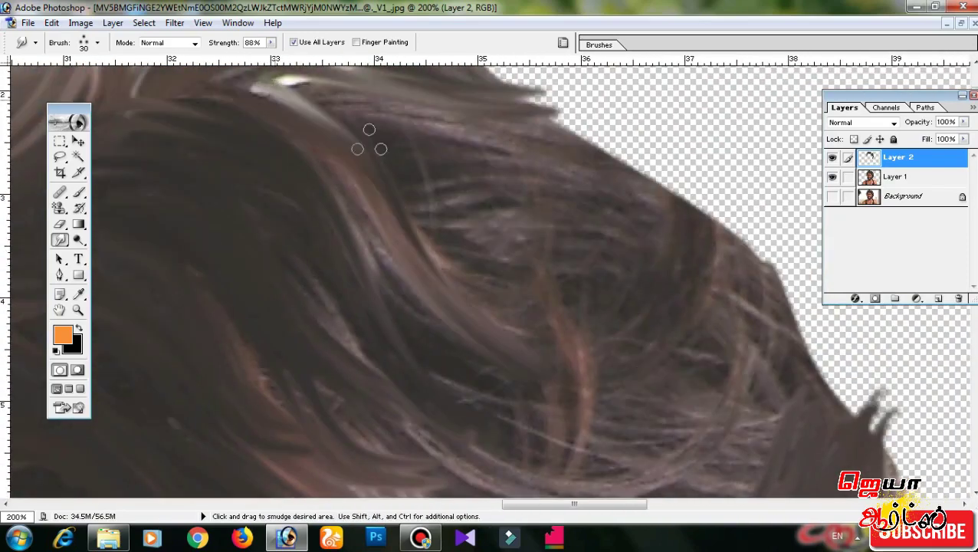
scroll(698, 180, "up", 2)
scroll(698, 180, "right", 1)
scroll(494, 198, "down", 2)
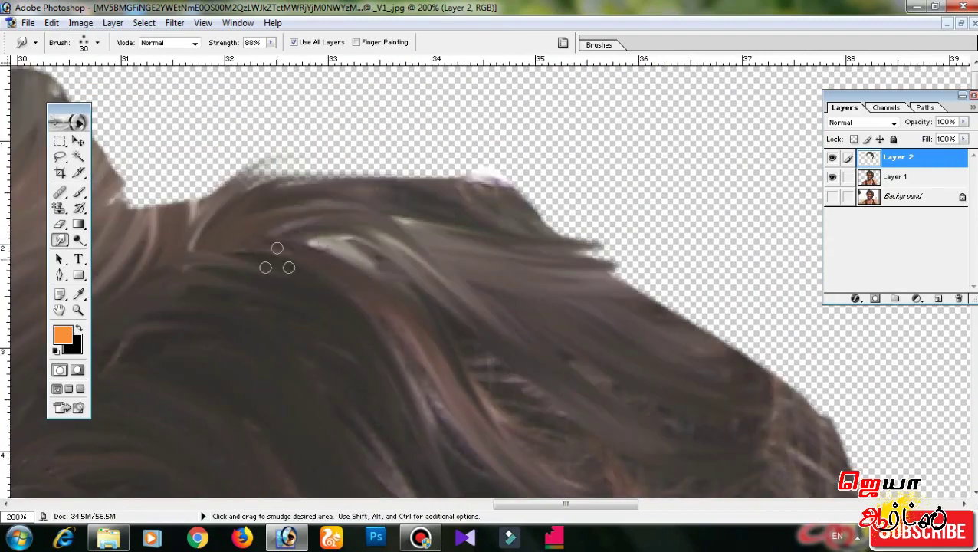
scroll(391, 343, "right", 3)
scroll(307, 447, "left", 3)
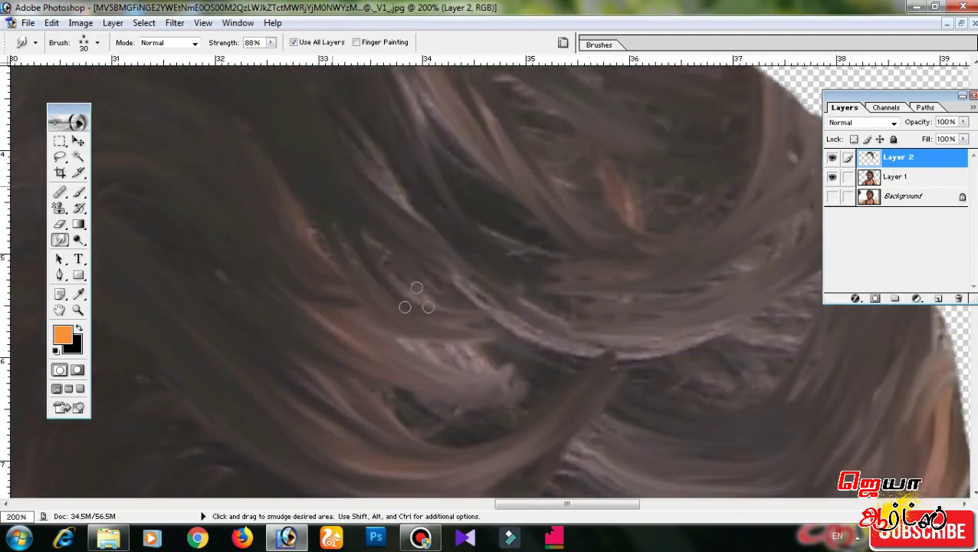
scroll(414, 294, "down", 1)
scroll(384, 96, "down", 2)
scroll(639, 181, "right", 2)
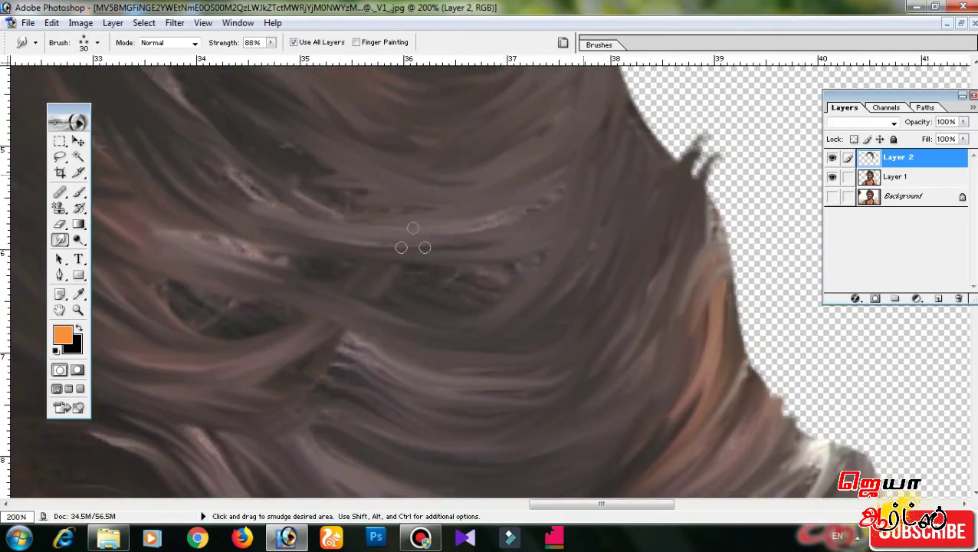
scroll(267, 192, "up", 1)
scroll(689, 261, "left", 2)
scroll(148, 196, "up", 2)
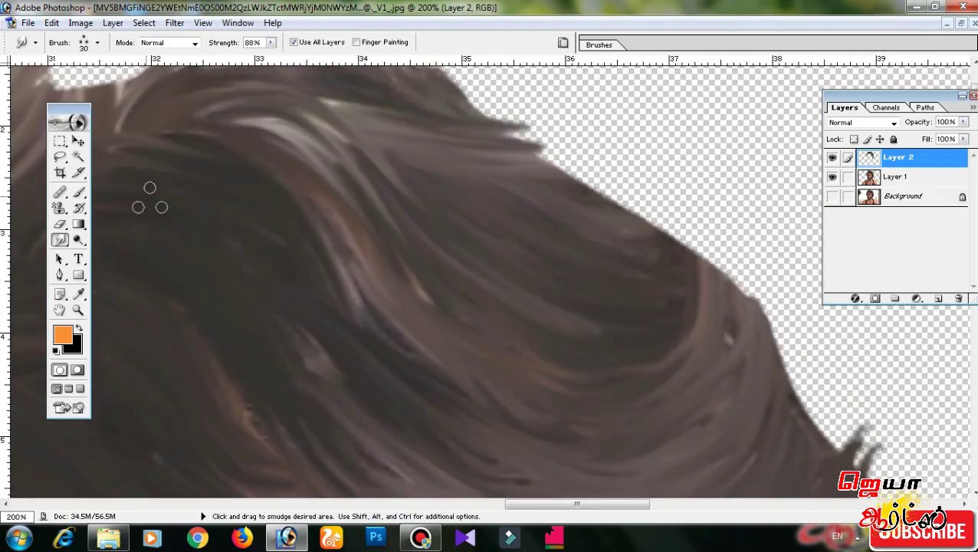
scroll(383, 230, "up", 1)
- Smudge the curls and wispy tips at the hair's outer edge into strands
left_click_drag(125, 297, 213, 144)
scroll(300, 256, "up", 2)
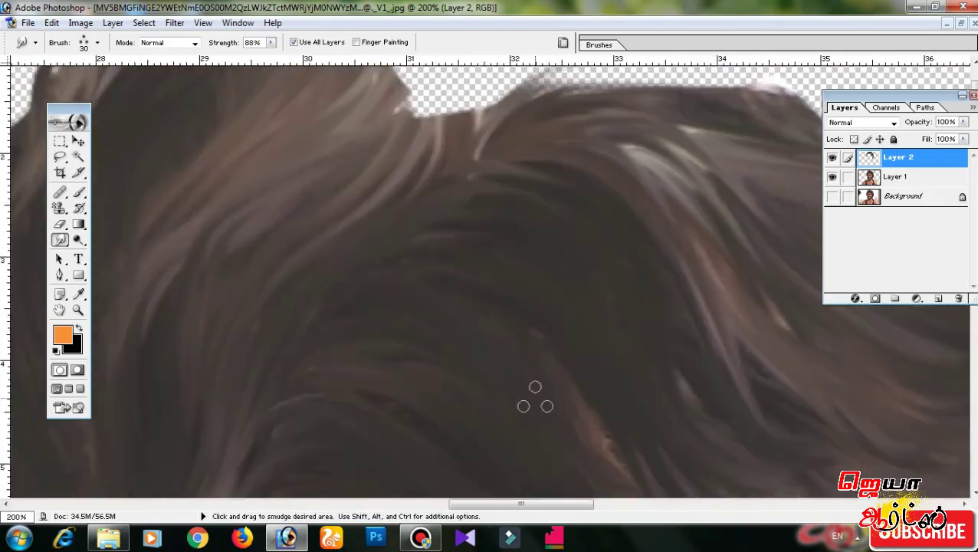
scroll(535, 397, "down", 4)
scroll(350, 332, "down", 2)
scroll(691, 170, "up", 4)
scroll(655, 276, "right", 1)
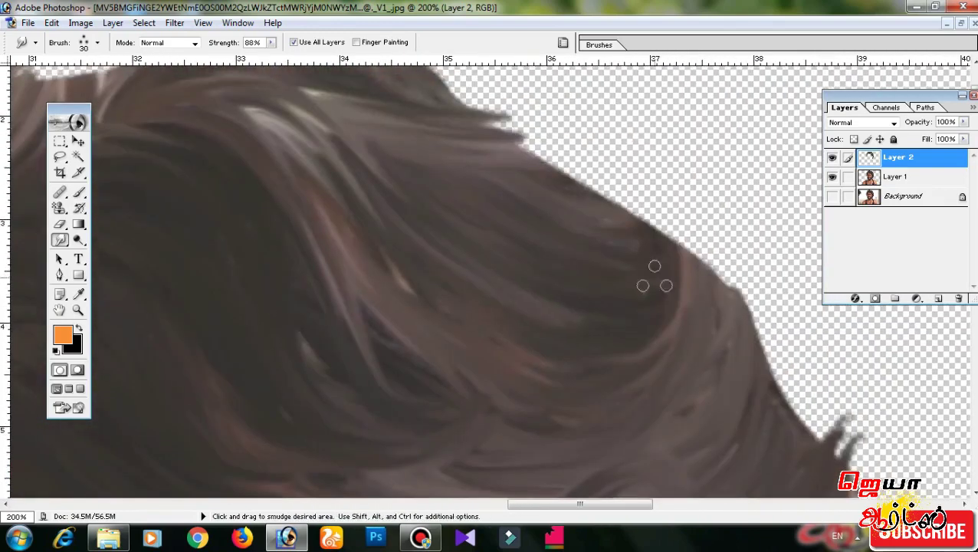
scroll(317, 316, "up", 2)
scroll(537, 212, "down", 4)
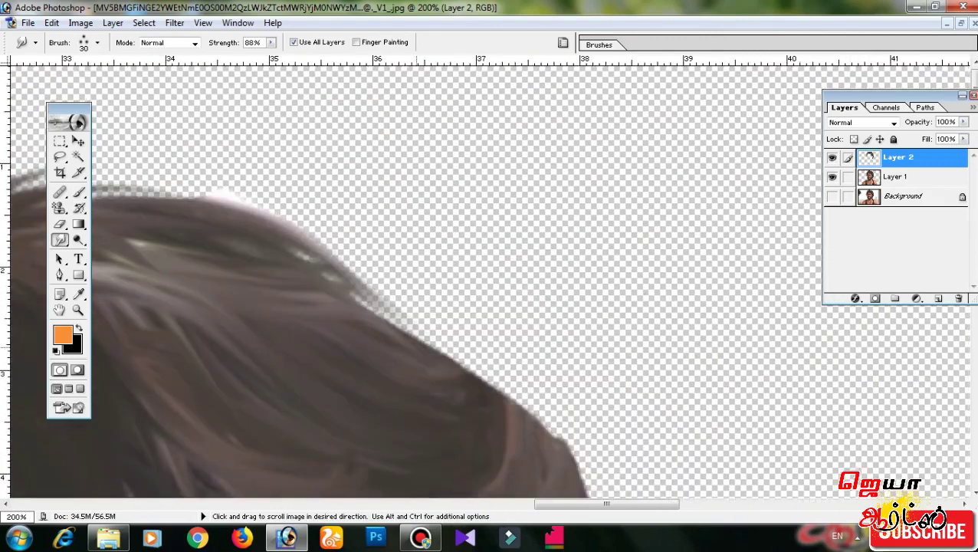
scroll(711, 369, "down", 4)
scroll(711, 368, "left", 2)
scroll(711, 369, "right", 2)
scroll(372, 251, "down", 3)
scroll(476, 397, "down", 2)
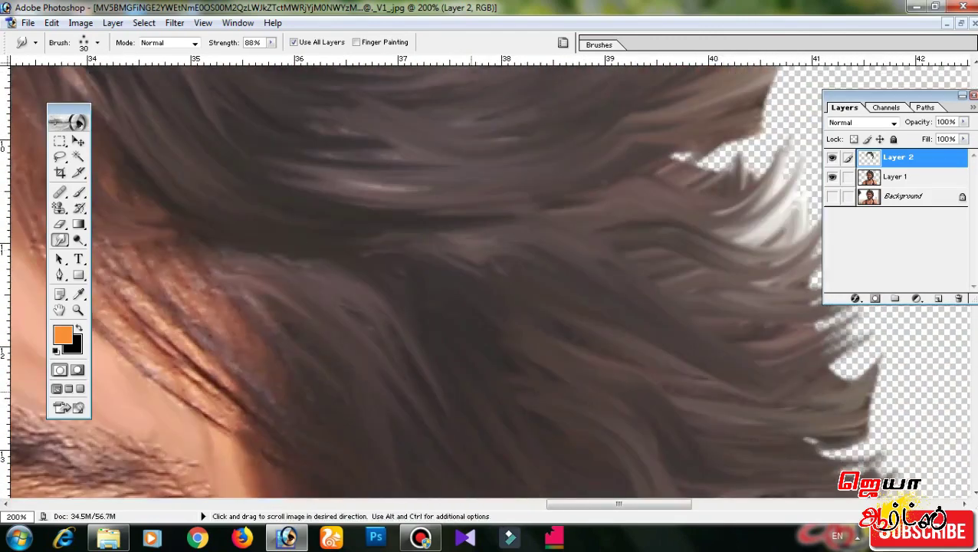
scroll(484, 226, "up", 2)
scroll(484, 226, "right", 1)
scroll(499, 270, "right", 3)
scroll(572, 286, "right", 1)
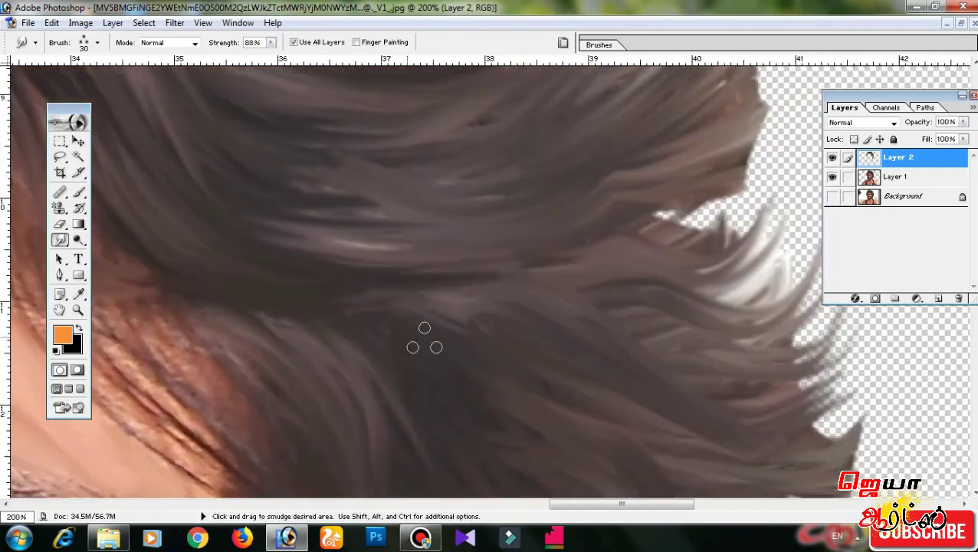
scroll(424, 338, "right", 1)
scroll(492, 355, "up", 2)
scroll(568, 381, "up", 2)
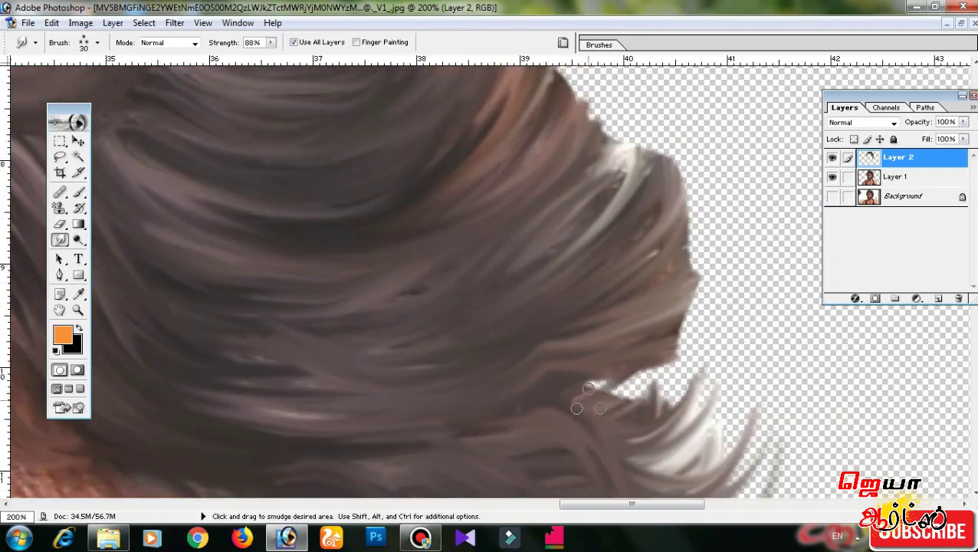
scroll(588, 399, "left", 2)
scroll(587, 399, "left", 3)
scroll(709, 448, "down", 1)
- Smudge the hair above the forehead hairline into fine strands
scroll(457, 151, "down", 1)
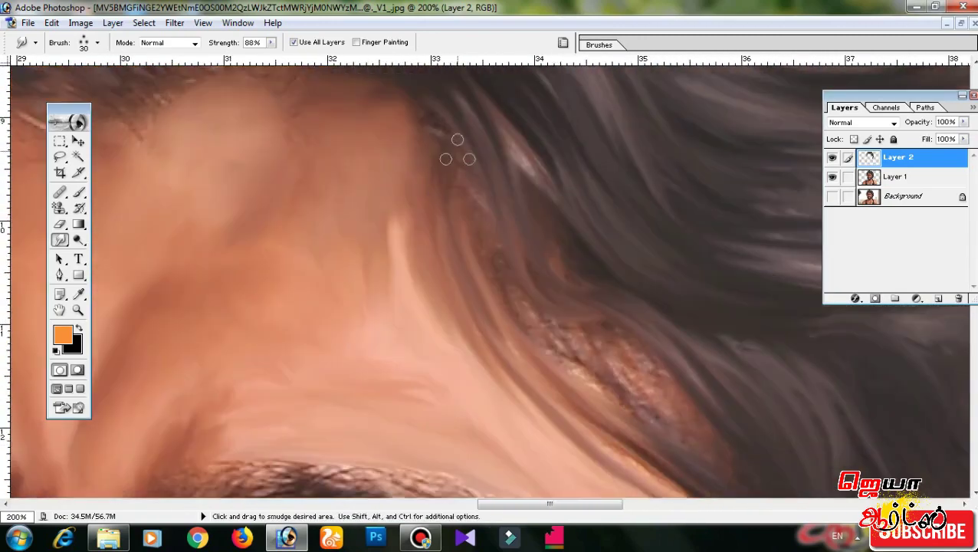
mouse_move(457, 152)
left_mouse_down()
mouse_move(484, 229)
mouse_move(475, 256)
left_mouse_up()
left_click_drag(475, 460, 460, 230)
left_click_drag(460, 429, 475, 230)
left_click_drag(690, 429, 623, 175)
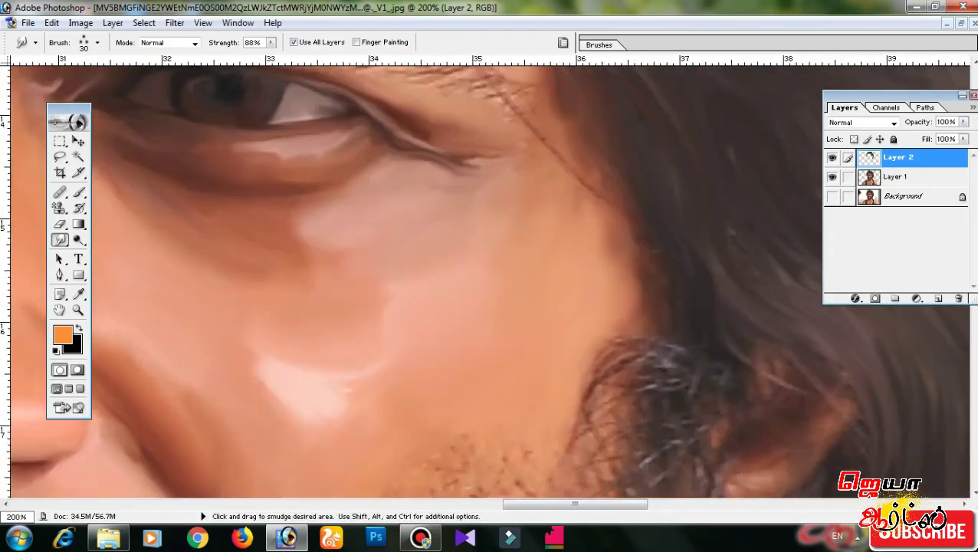
mouse_move(628, 253)
left_mouse_down()
mouse_move(703, 330)
mouse_move(690, 153)
left_mouse_up()
left_click_drag(690, 459, 815, 298)
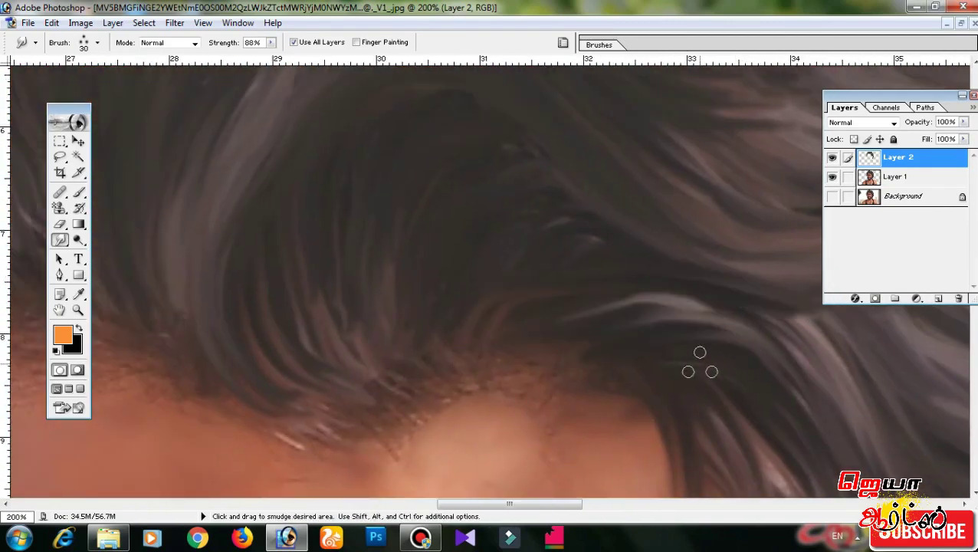
left_click_drag(498, 172, 514, 272)
left_click_drag(405, 307, 535, 279)
left_click_drag(501, 420, 594, 393)
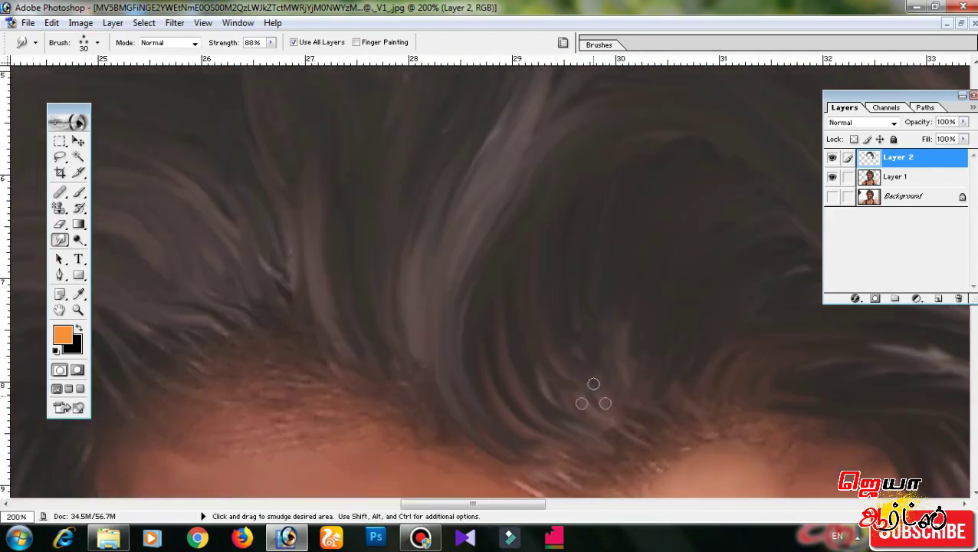
- Smudge along the hair's left outline down toward the ear and beard
left_click_drag(135, 347, 446, 295)
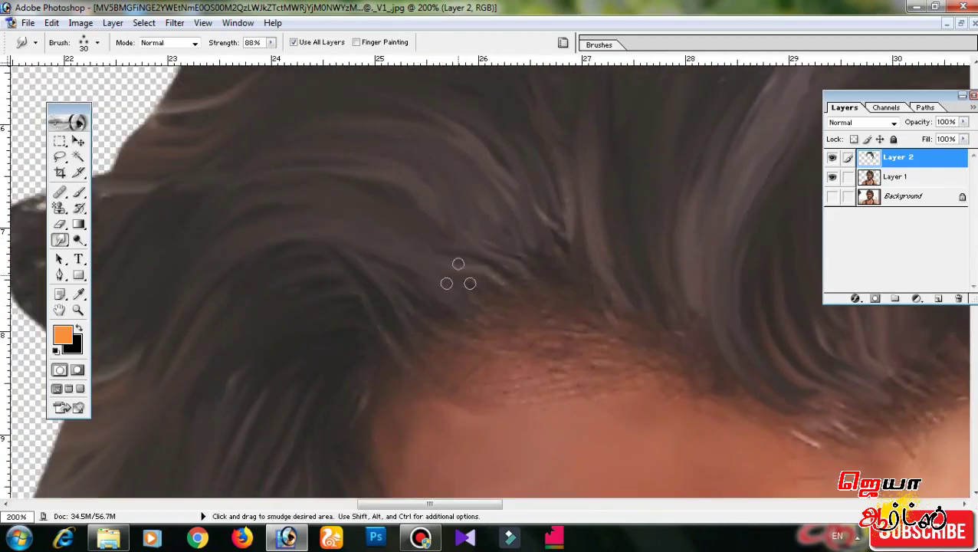
left_click_drag(348, 165, 429, 118)
left_click_drag(535, 283, 616, 237)
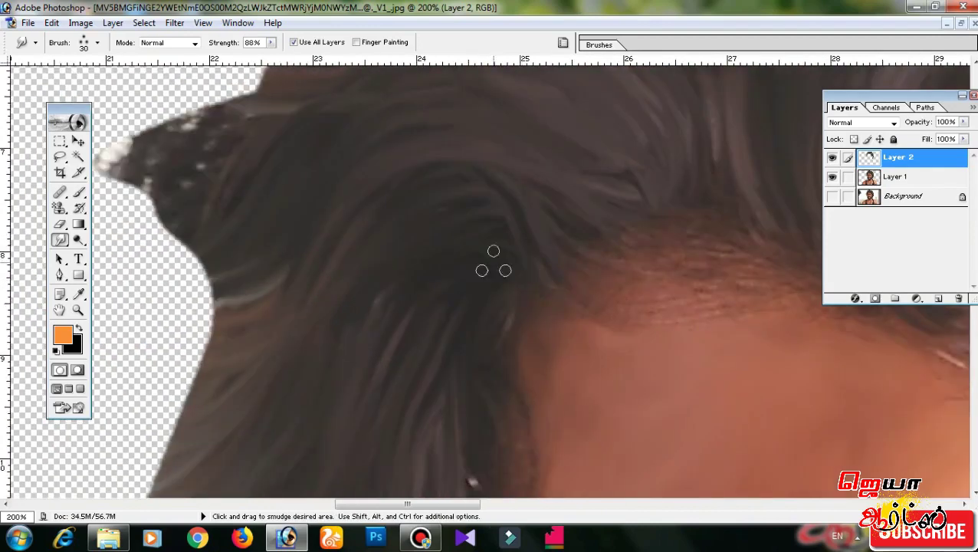
left_click_drag(494, 262, 575, 216)
left_click_drag(489, 454, 653, 374)
left_click_drag(453, 195, 528, 138)
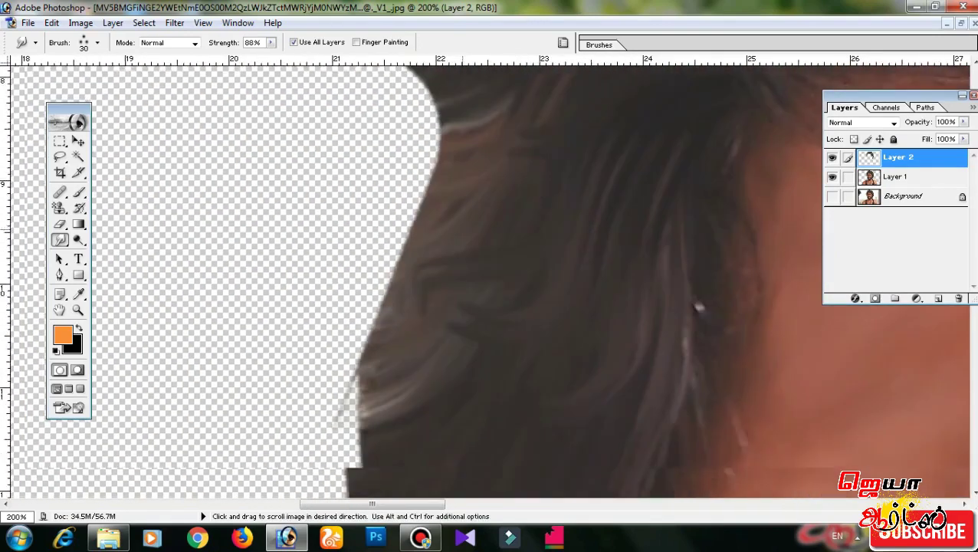
mouse_move(504, 429)
left_mouse_down()
mouse_move(505, 314)
mouse_move(536, 199)
left_mouse_up()
mouse_move(581, 433)
left_mouse_down()
mouse_move(565, 305)
mouse_move(461, 384)
mouse_move(414, 338)
mouse_move(535, 158)
left_mouse_up()
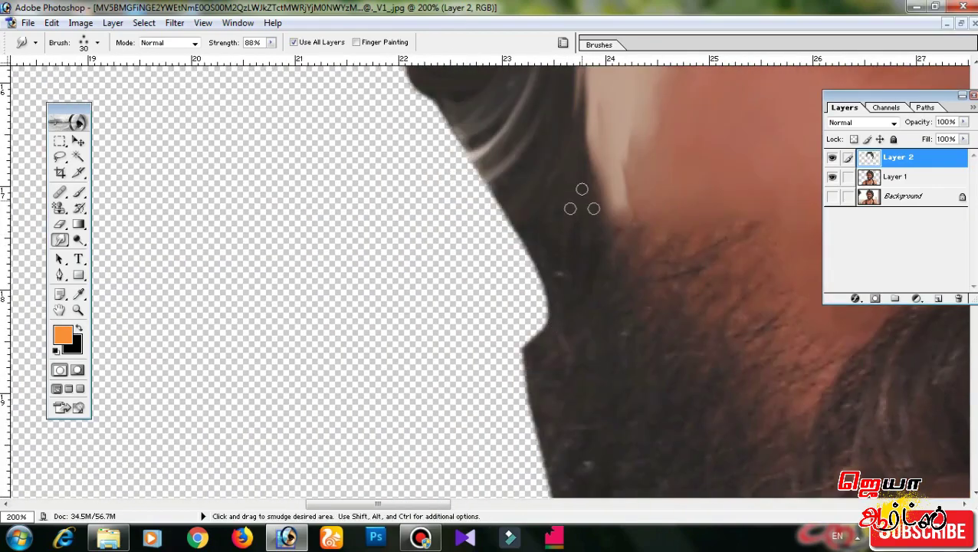
- Pull fine strands out of the right hair edge with a 30 px smudge brush
mouse_move(545, 299)
left_mouse_down()
mouse_move(583, 429)
mouse_move(292, 291)
left_mouse_up()
key("ctrl+minus")
key("ctrl+minus")
key("ctrl+plus")
key("ctrl+plus")
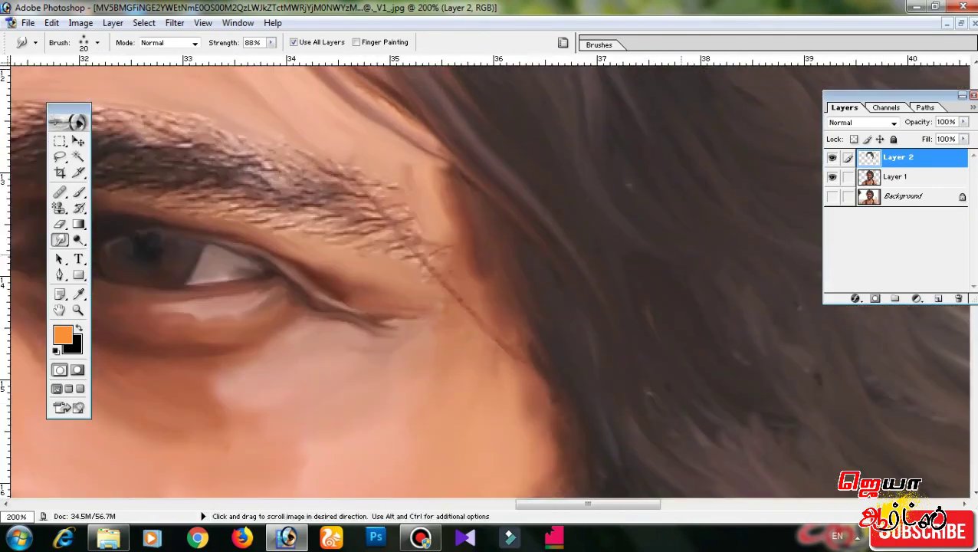
left_click_drag(689, 291, 369, 269)
scroll(368, 268, "down", 3)
scroll(455, 233, "down", 3)
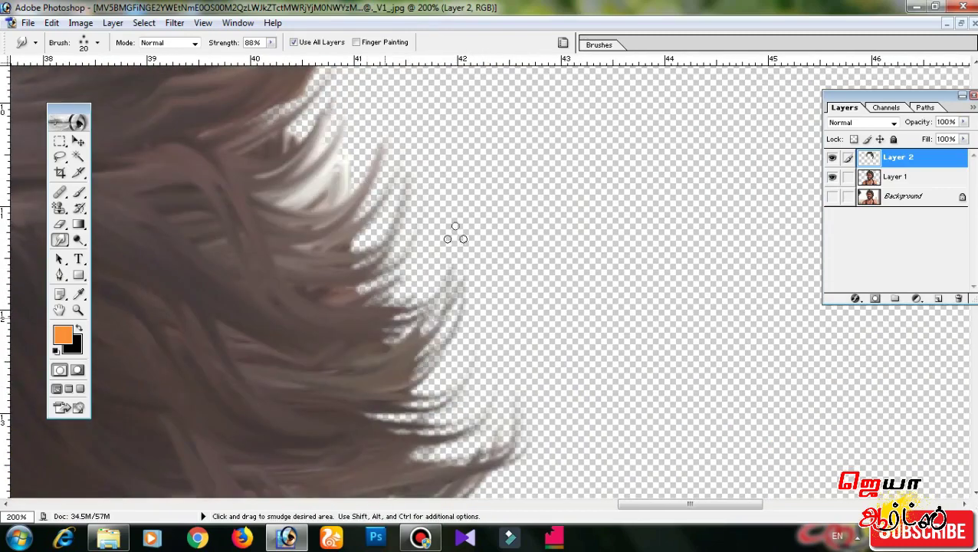
scroll(455, 234, "down", 5)
scroll(497, 229, "down", 3)
scroll(448, 152, "down", 3)
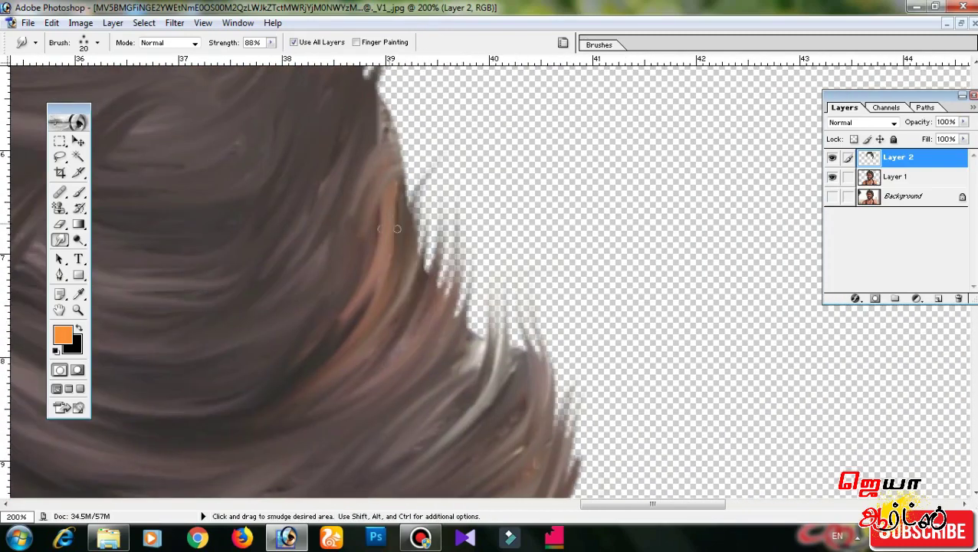
left_click_drag(393, 229, 421, 134)
key("bracketright")
left_click_drag(476, 344, 537, 145)
- Smudge along the upper-left hair dome and top, removing a protruding strand
left_click_drag(475, 230, 552, 326)
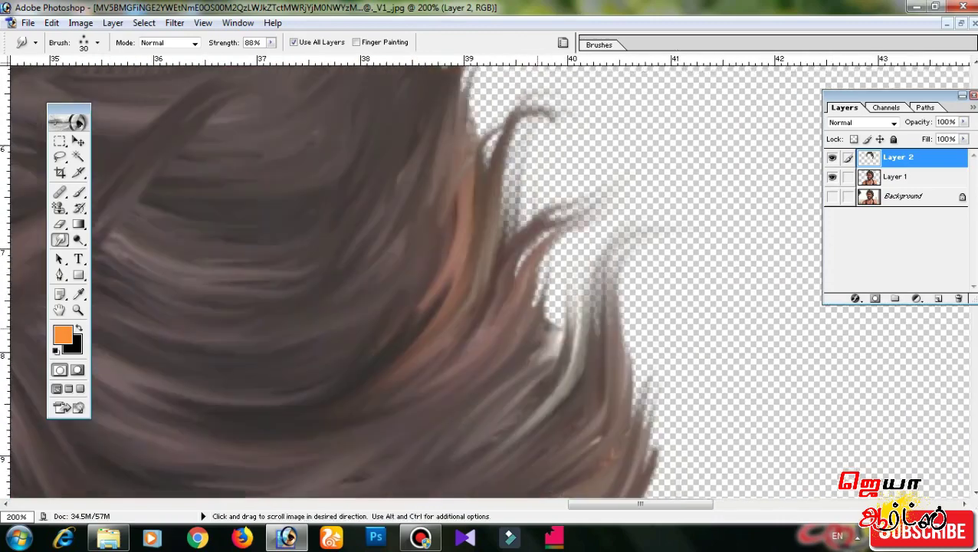
scroll(510, 207, "up", 5)
scroll(509, 207, "up", 4)
left_click_drag(514, 269, 774, 383)
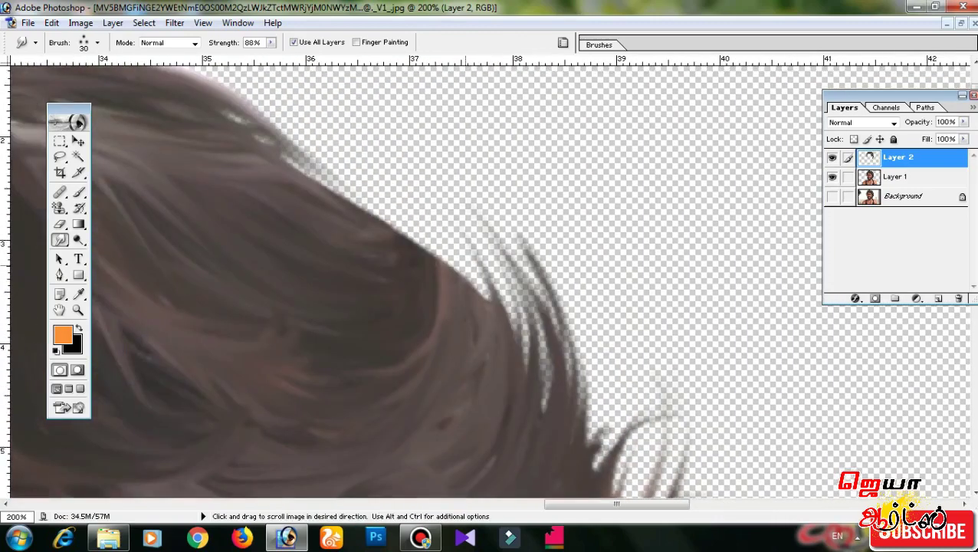
left_click_drag(460, 253, 713, 364)
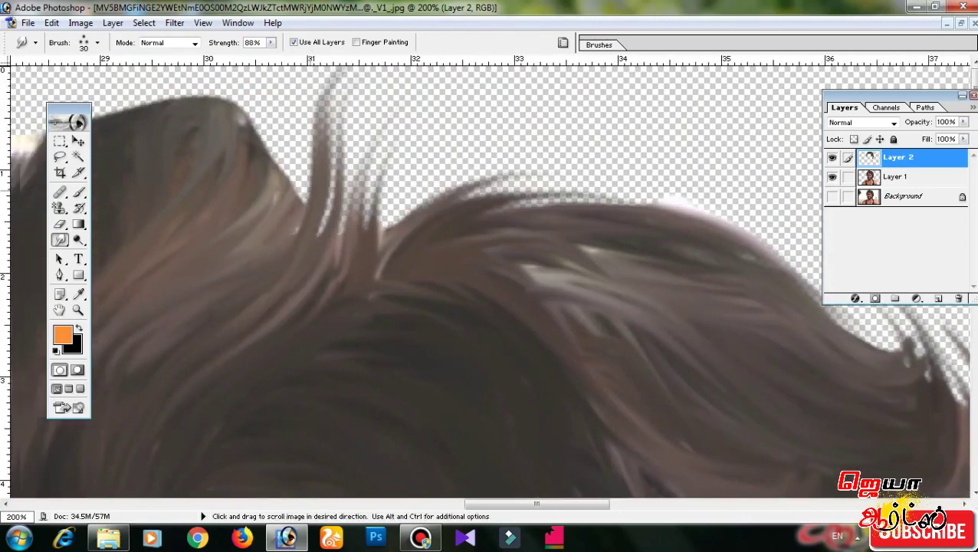
left_click_drag(318, 180, 571, 217)
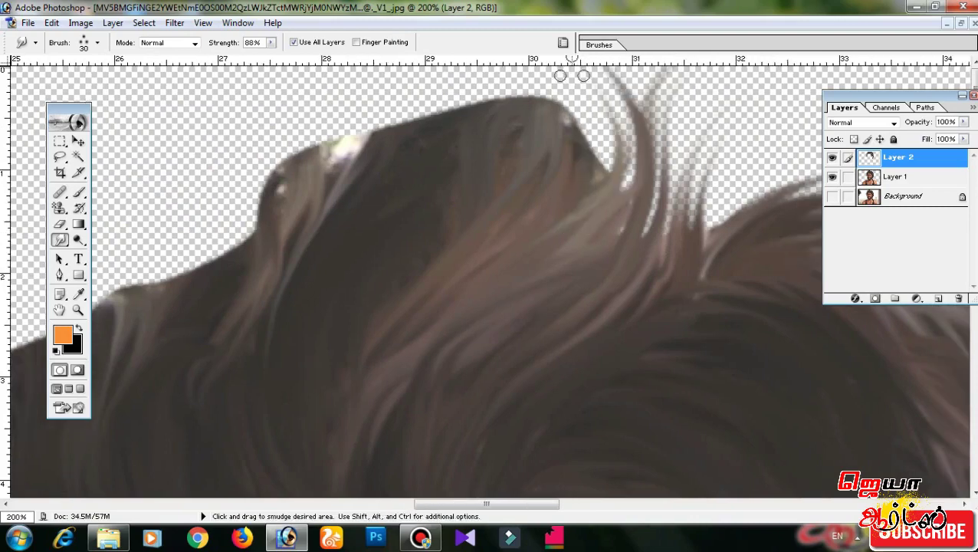
left_click_drag(460, 268, 548, 268)
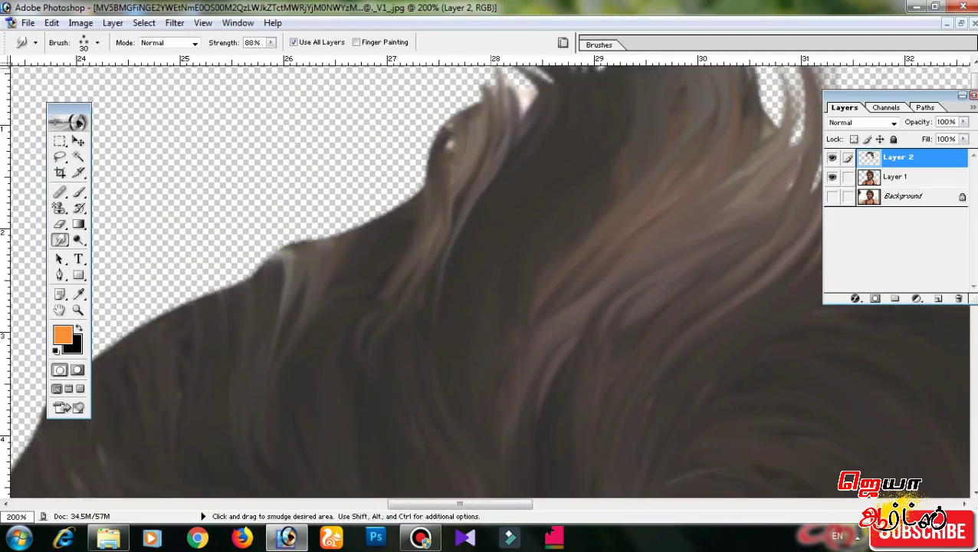
left_click_drag(475, 112, 583, 111)
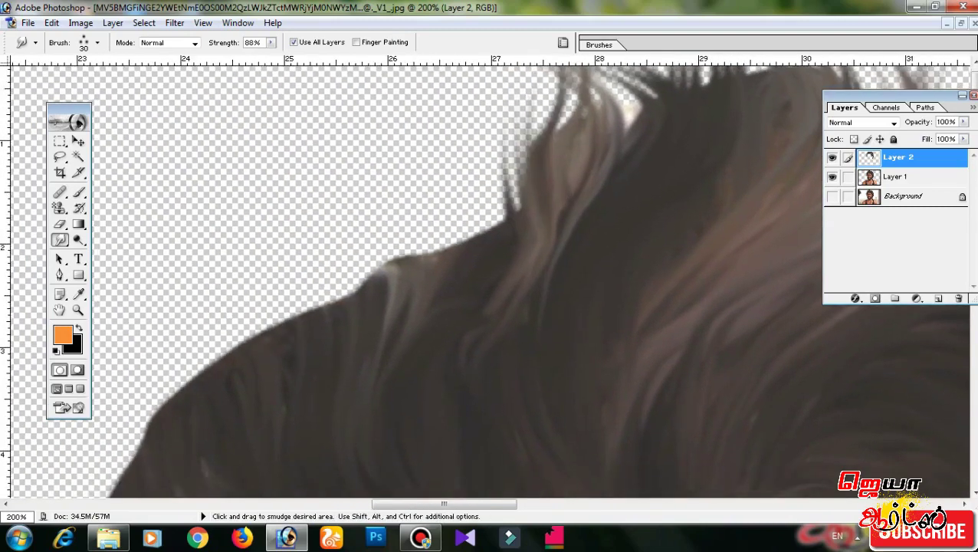
left_click_drag(473, 202, 592, 69)
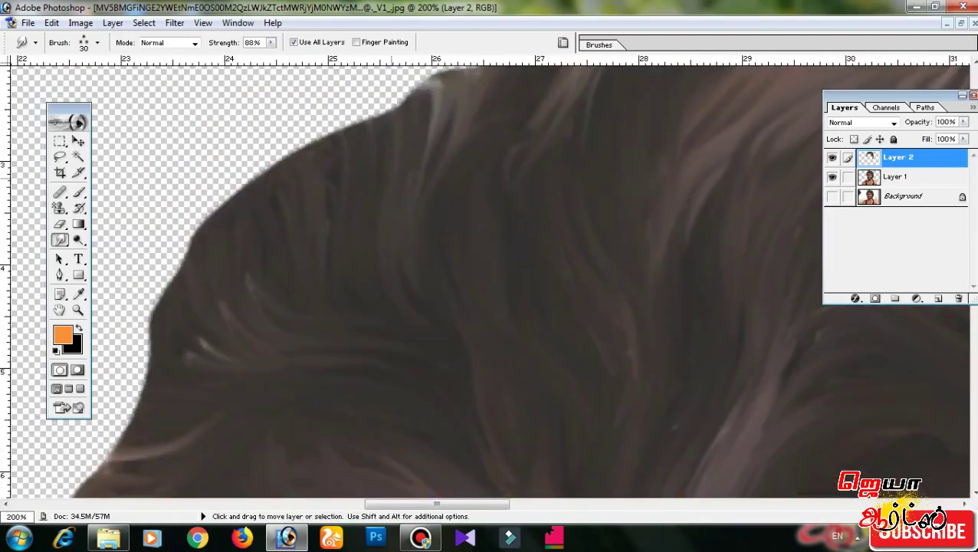
left_click_drag(443, 137, 473, 334)
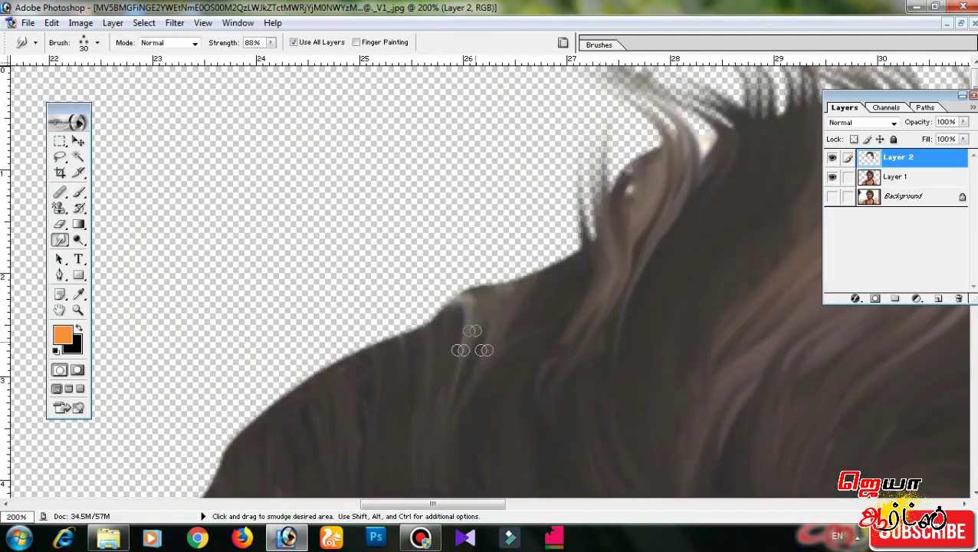
left_click_drag(465, 213, 555, 238)
left_click_drag(501, 247, 580, 181)
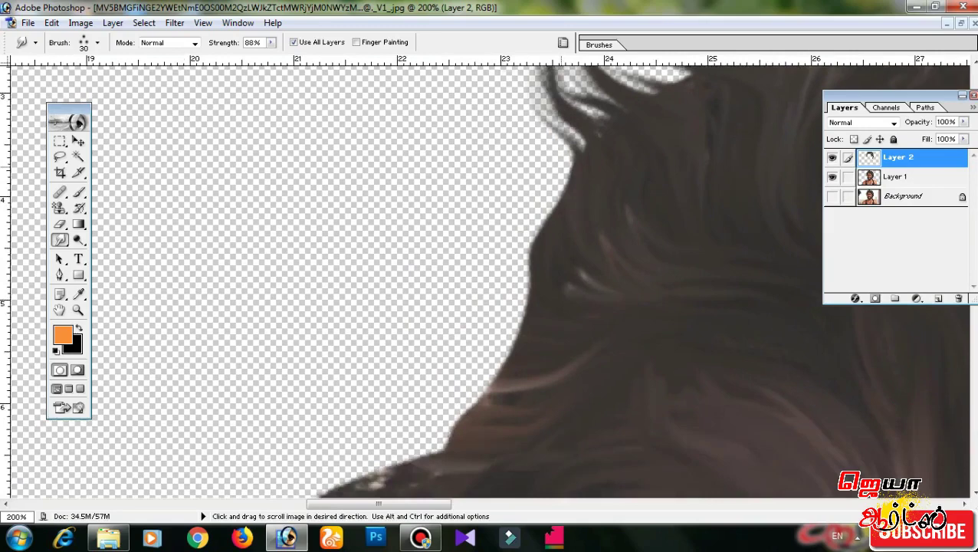
- Smudge the lower-left hair edge near the ear, discarding an accidental path
left_click_drag(306, 457, 569, 410)
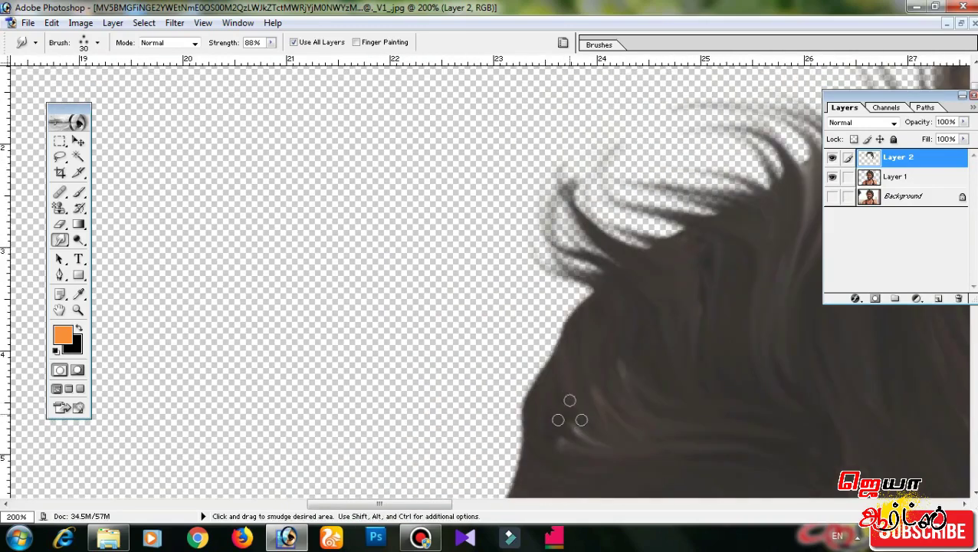
left_click_drag(520, 537, 605, 294)
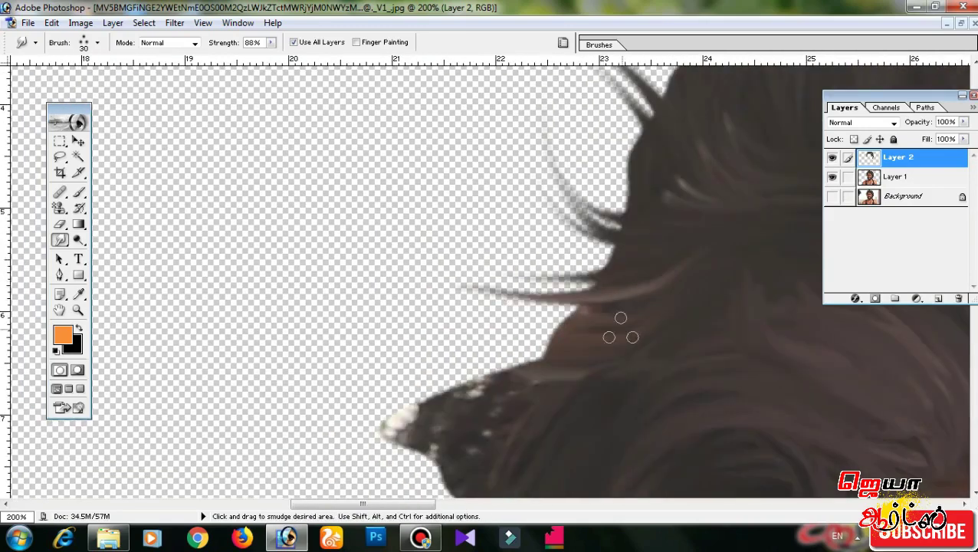
left_click_drag(456, 528, 550, 393)
mouse_move(608, 377)
left_mouse_down()
mouse_move(702, 223)
mouse_move(699, 323)
mouse_move(582, 329)
left_mouse_up()
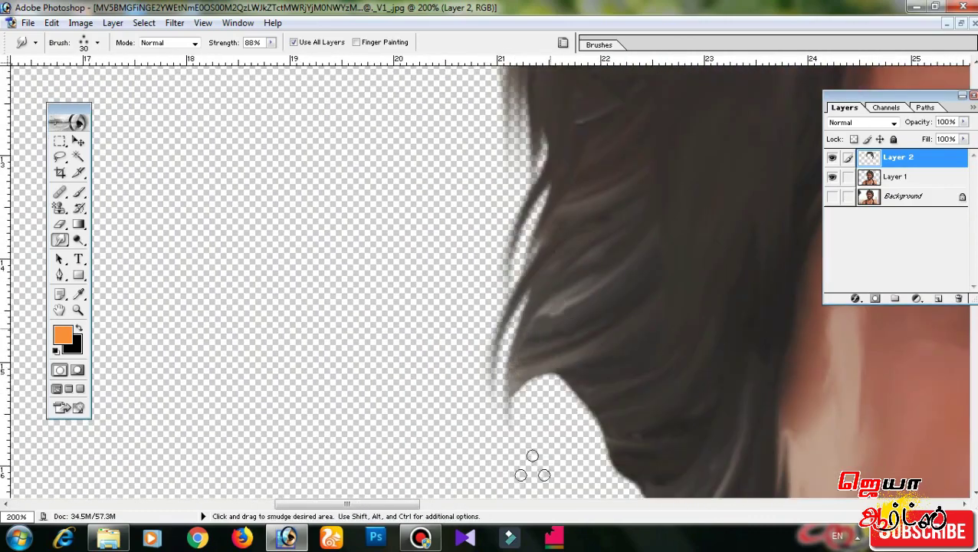
left_click_drag(535, 523, 557, 283)
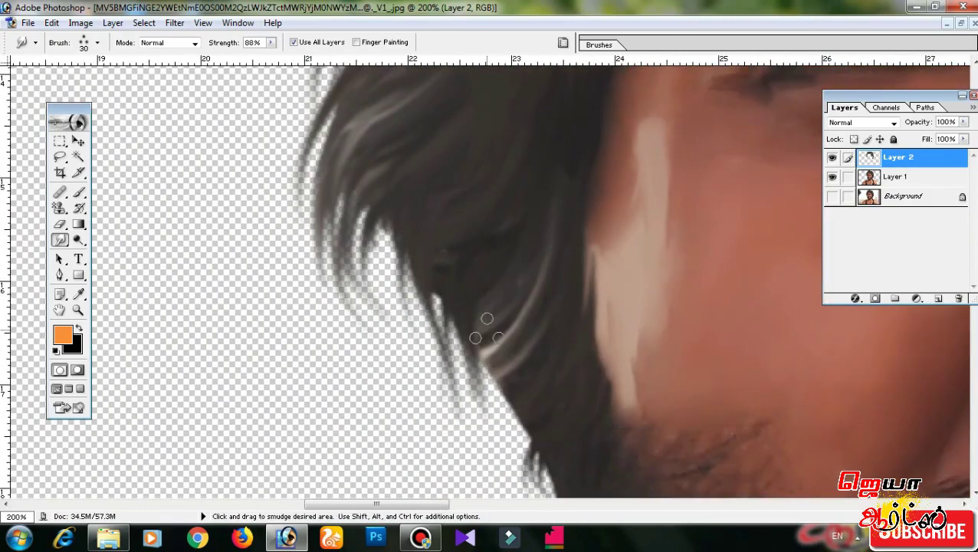
mouse_move(492, 382)
left_mouse_down()
mouse_move(488, 300)
mouse_move(662, 301)
left_mouse_up()
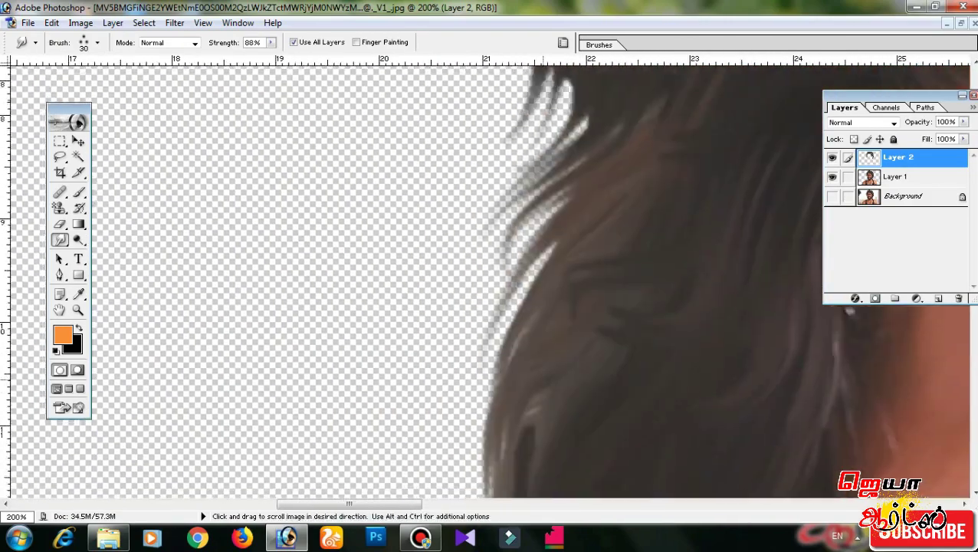
key("p")
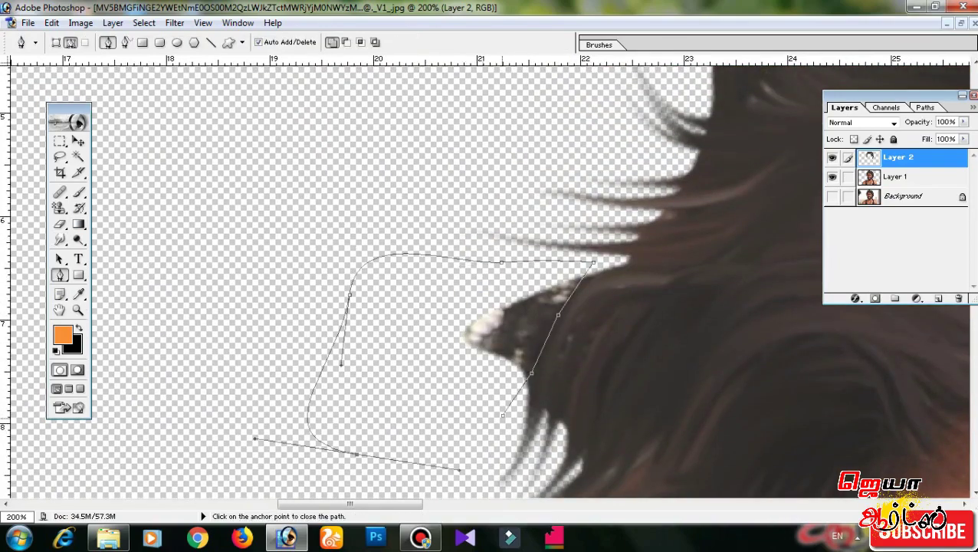
key("ctrl+d")
key("alt+bracketright")
key("r")
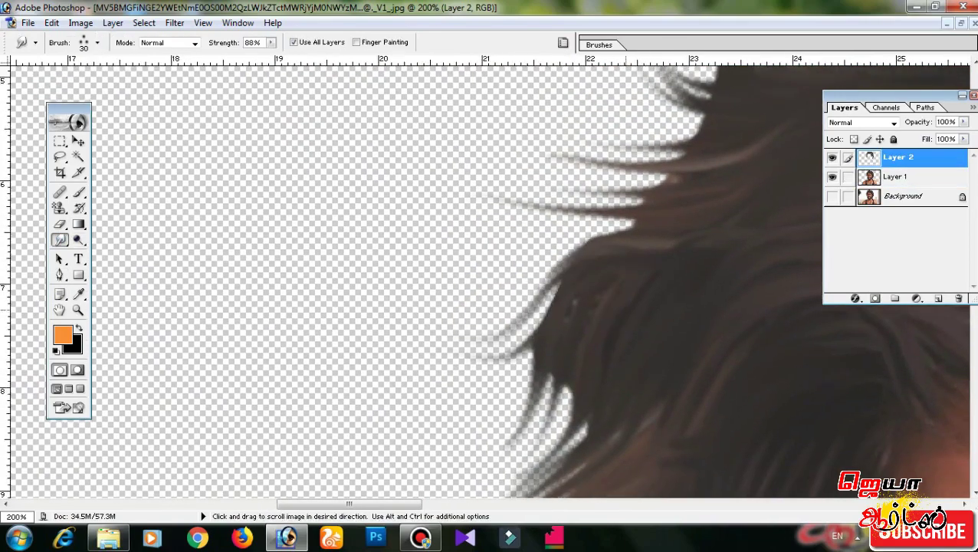
left_click_drag(490, 230, 337, 342)
mouse_move(545, 295)
left_mouse_down()
mouse_move(615, 472)
mouse_move(673, 247)
mouse_move(705, 181)
left_mouse_up()
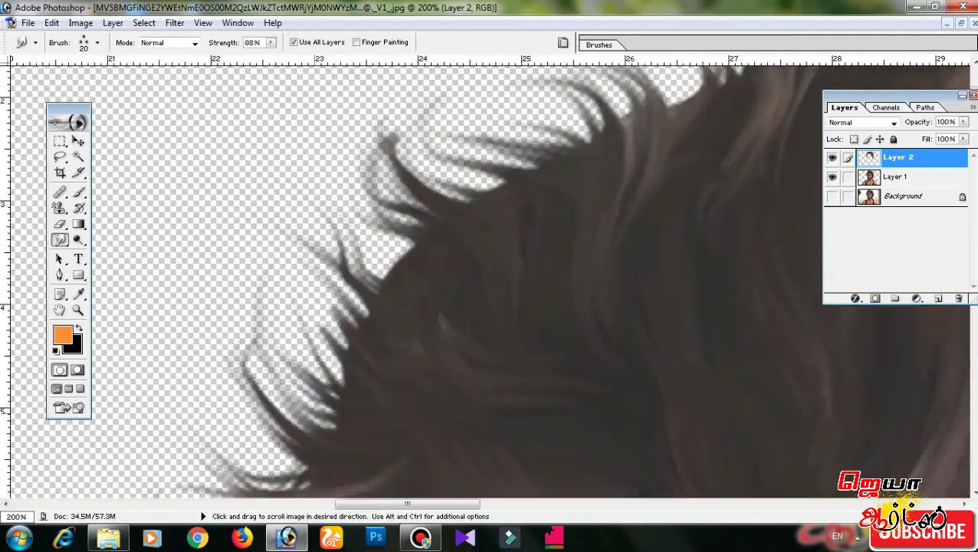
left_click_drag(705, 230, 483, 274)
- Refine the right hair edge beside the ear with a 10 px smudge brush
key("bracketleft")
left_click_drag(817, 268, 649, 164)
left_click_drag(766, 322, 598, 218)
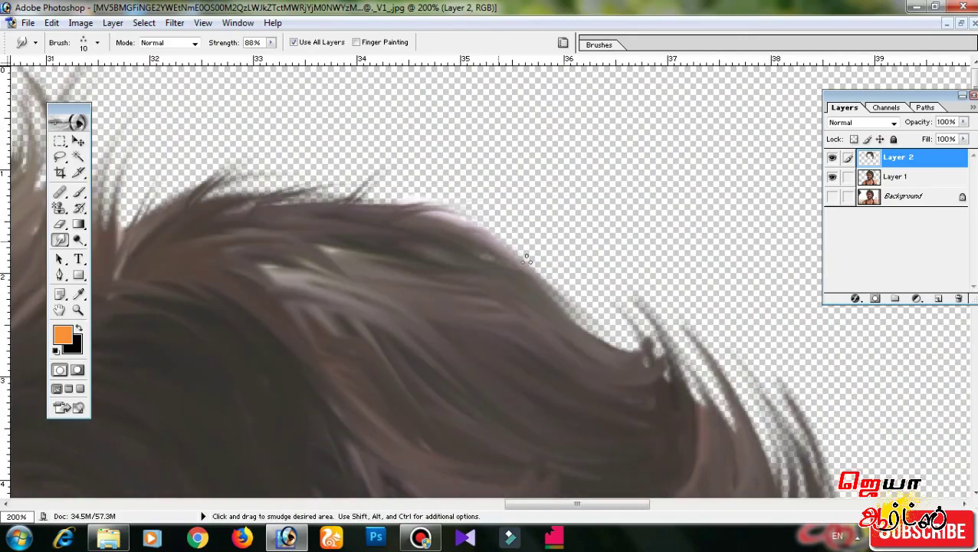
left_click_drag(608, 468, 439, 365)
left_click_drag(565, 438, 396, 335)
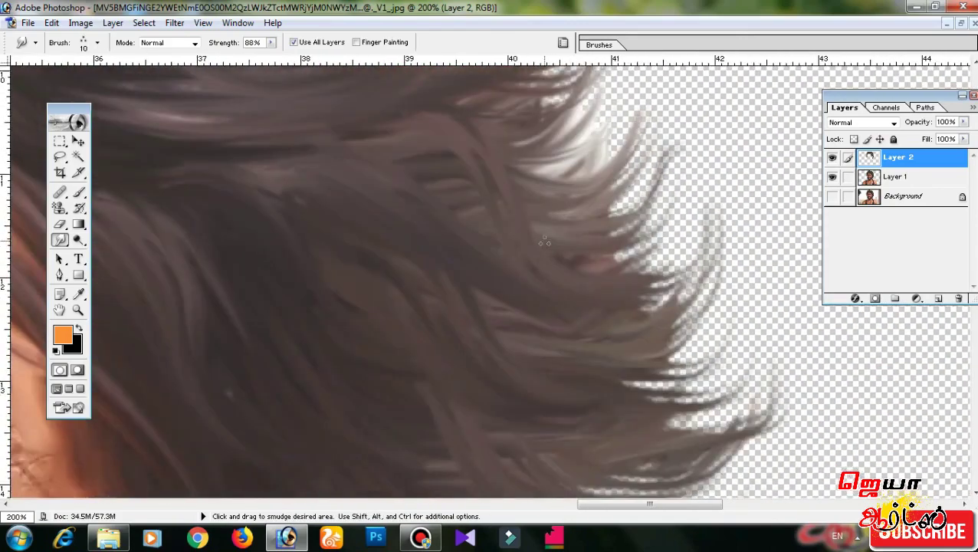
left_click_drag(544, 243, 502, 59)
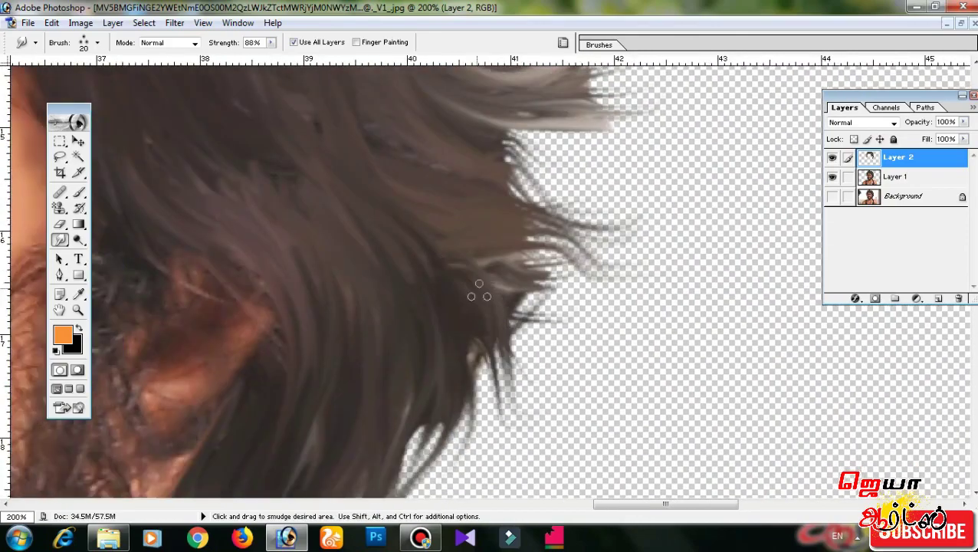
key("ctrl+minus")
key("ctrl+minus")
key("ctrl+minus")
key("ctrl+minus")
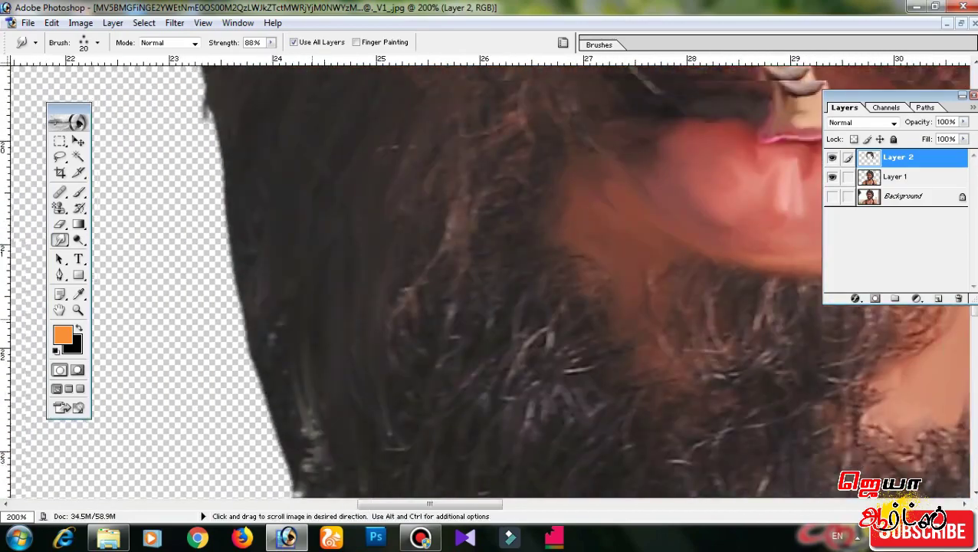
- Smudge the beard's lower and left edges along the jawline hair
left_click_drag(490, 276, 567, 353)
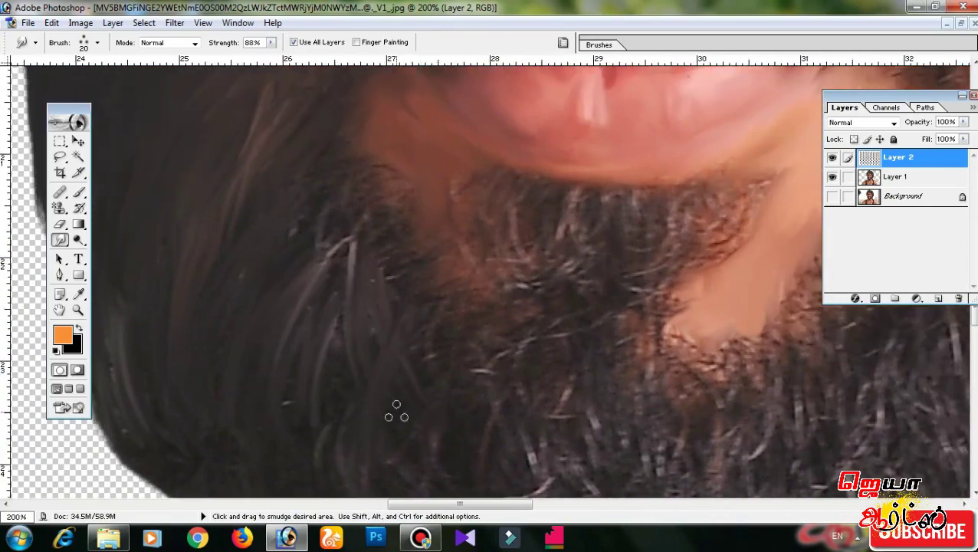
left_click_drag(396, 414, 253, 368)
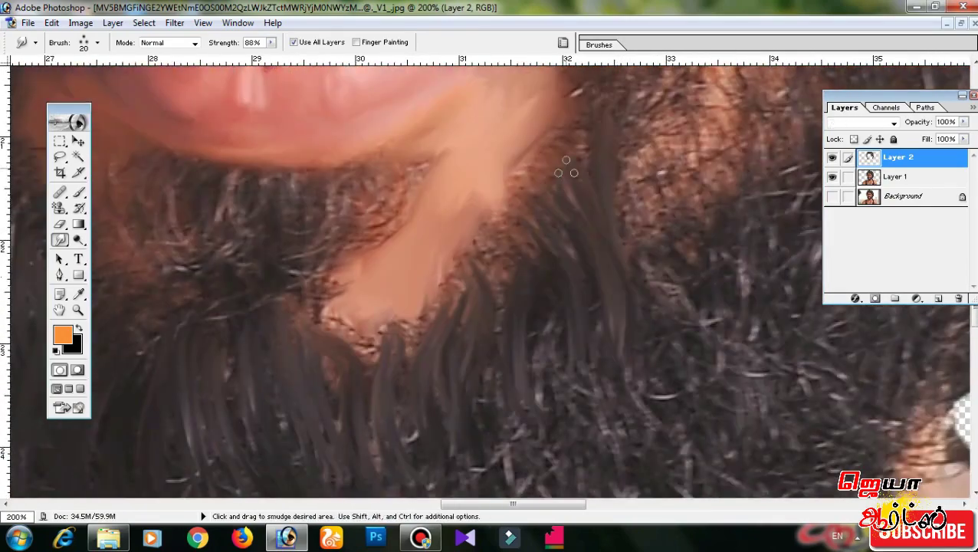
left_click_drag(573, 376, 448, 431)
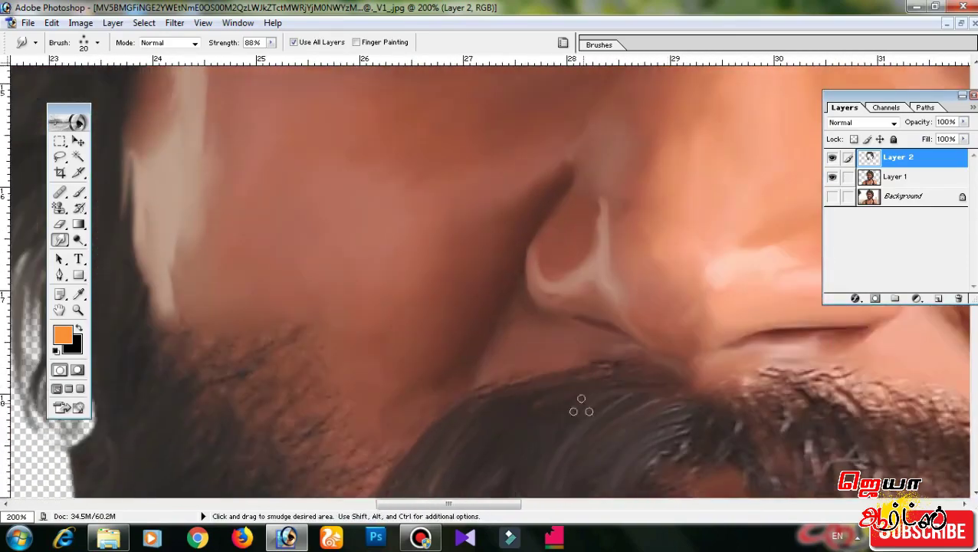
left_click_drag(581, 406, 581, 321)
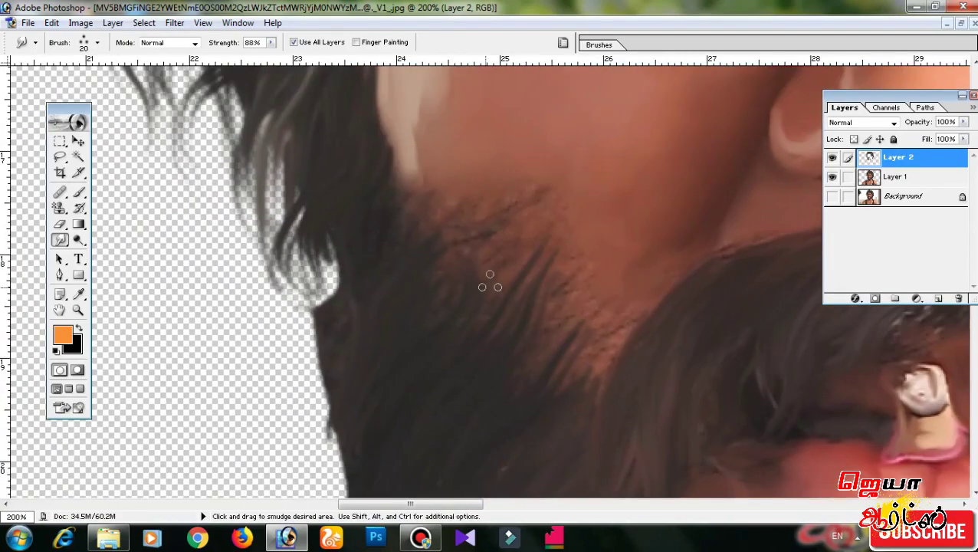
left_click_drag(490, 287, 288, 300)
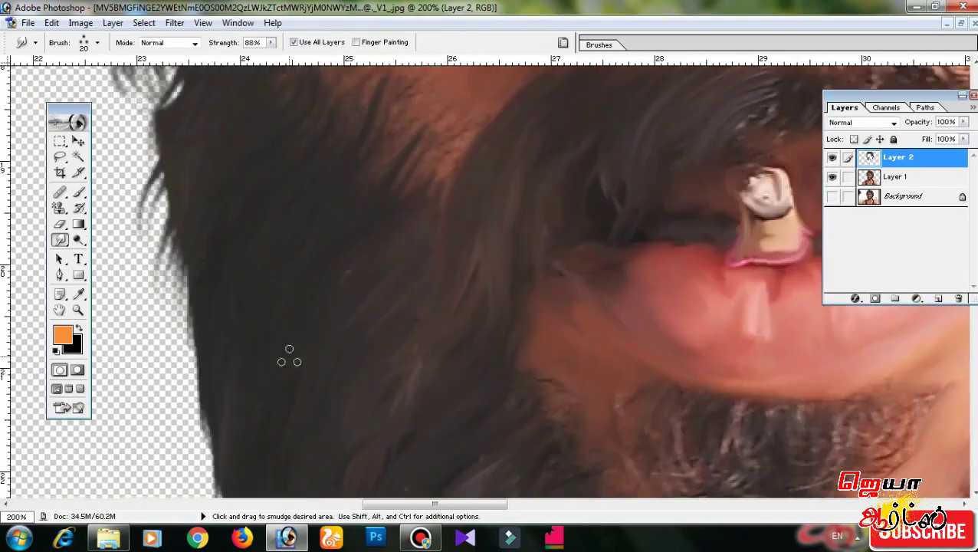
left_click_drag(289, 356, 495, 460)
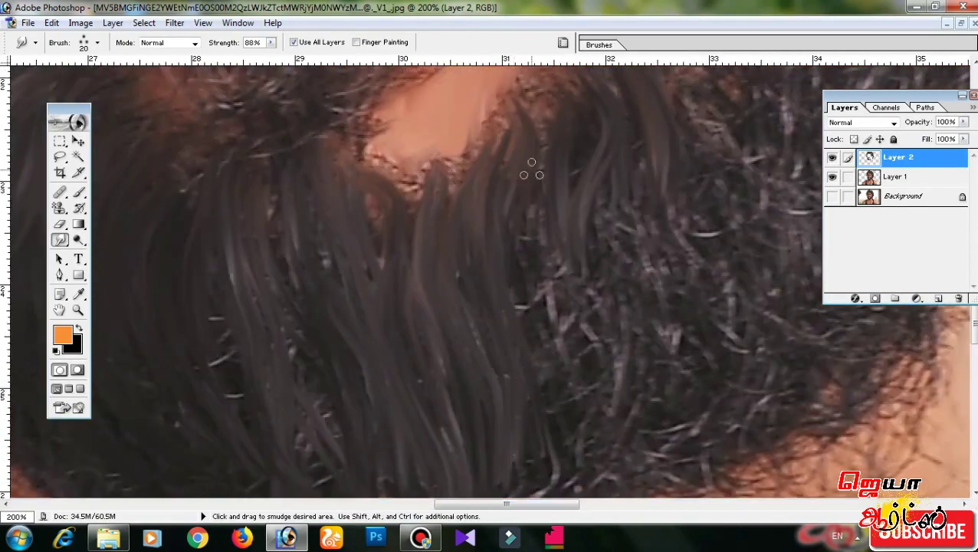
mouse_move(532, 169)
left_mouse_down()
mouse_move(355, 338)
mouse_move(301, 142)
mouse_move(559, 203)
left_mouse_up()
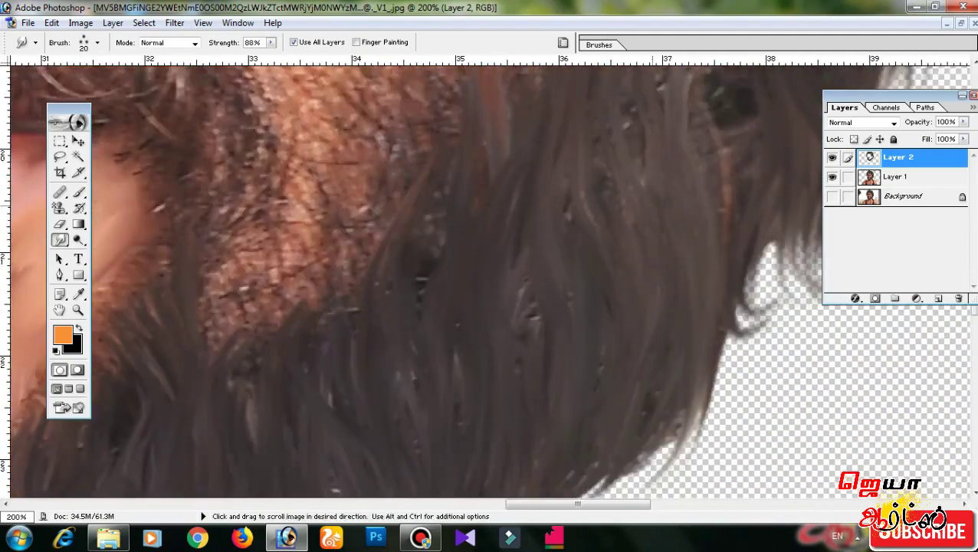
- Smudge the moustache and the beard below the lower lip into flowing strands
left_click_drag(389, 267, 493, 420)
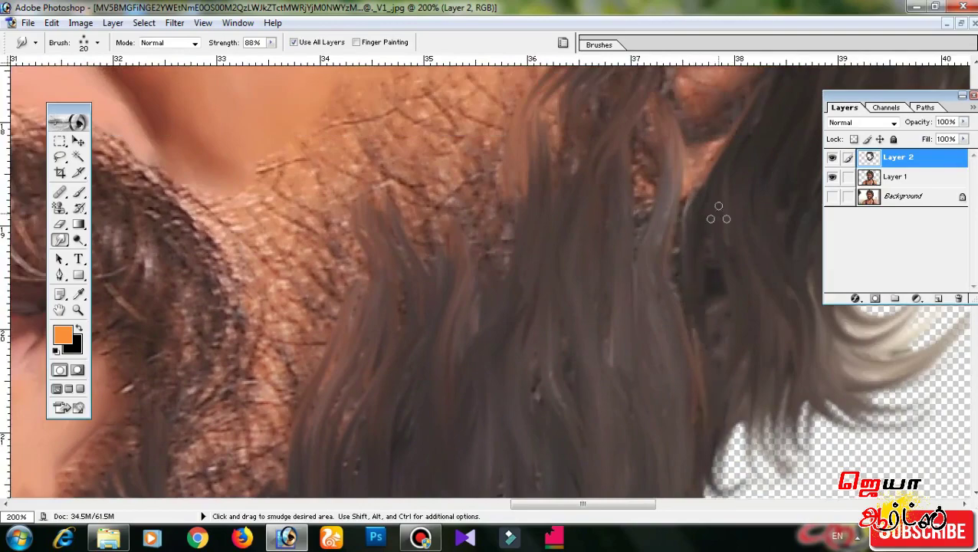
left_click_drag(718, 215, 584, 291)
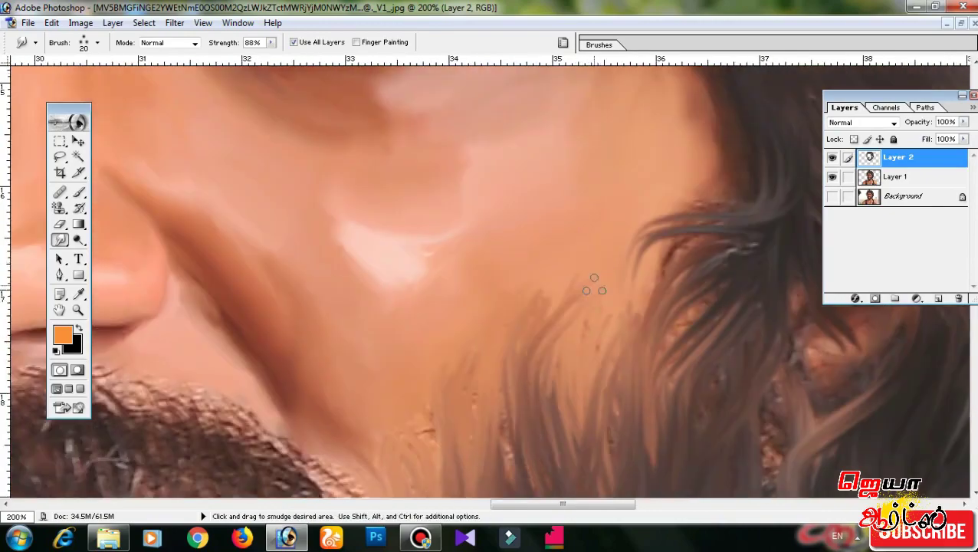
left_click_drag(594, 284, 499, 334)
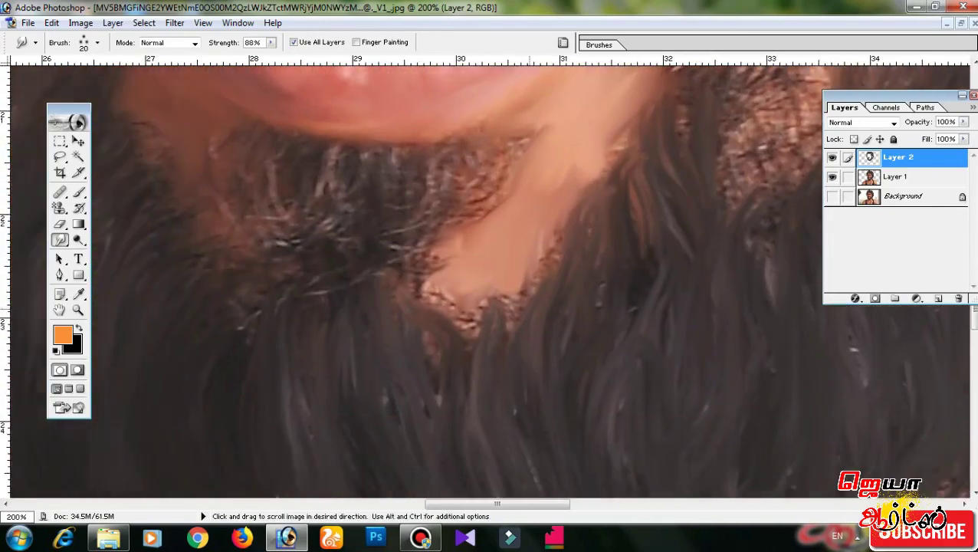
left_click_drag(171, 175, 443, 262)
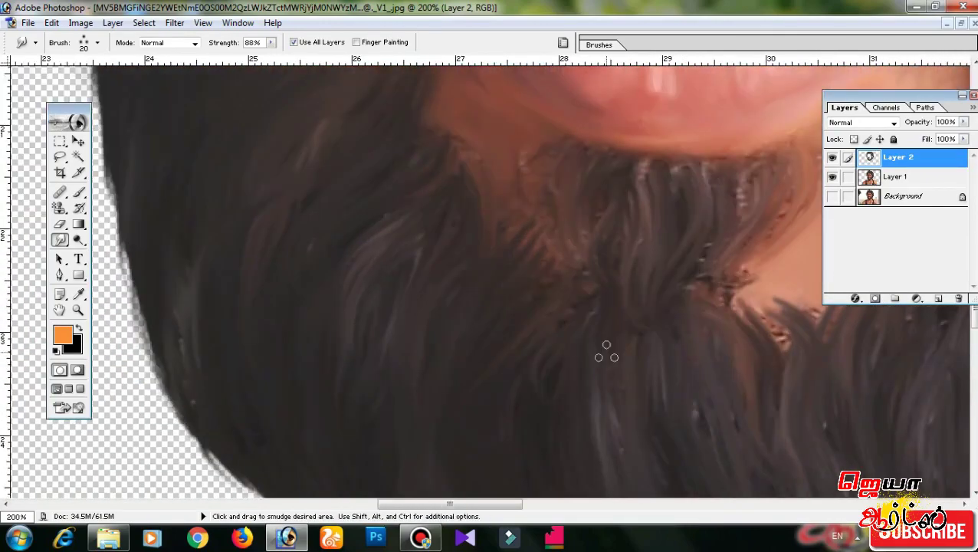
left_click_drag(606, 351, 563, 481)
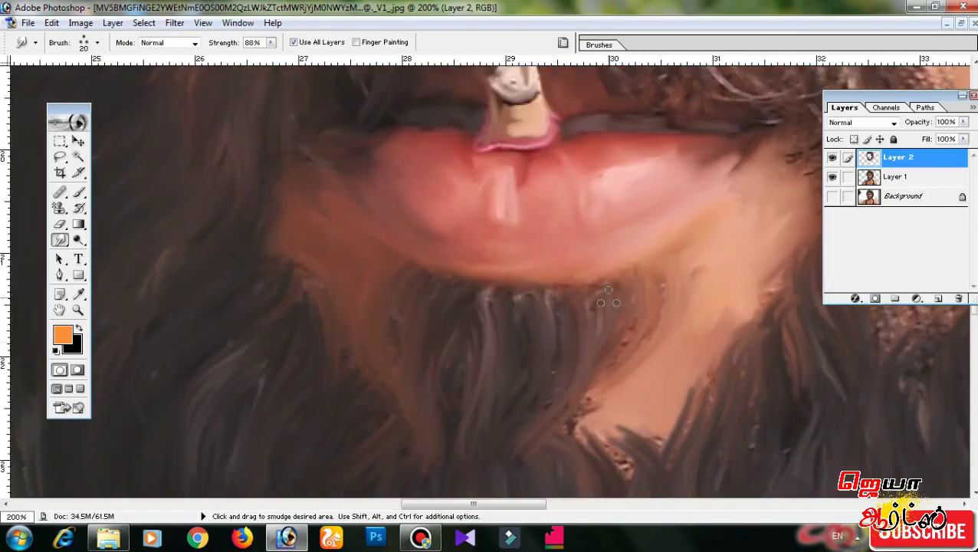
key("ctrl+minus")
key("ctrl+minus")
key("ctrl+plus")
key("ctrl+plus")
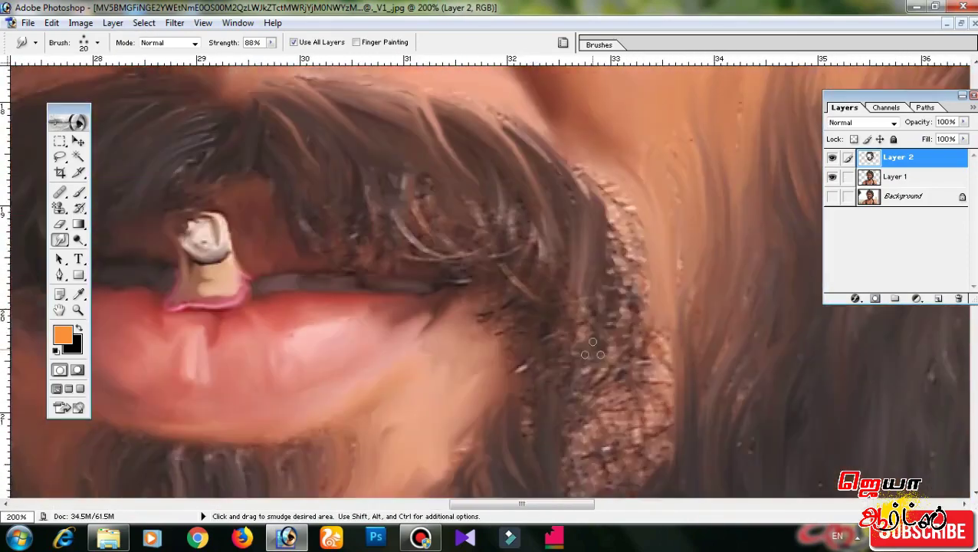
left_click_drag(592, 349, 563, 264)
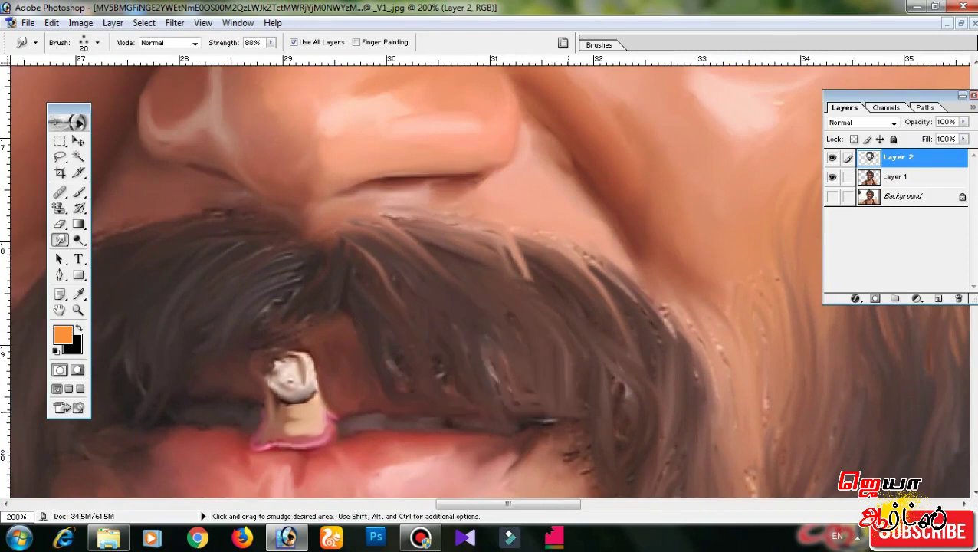
left_click_drag(491, 345, 477, 197)
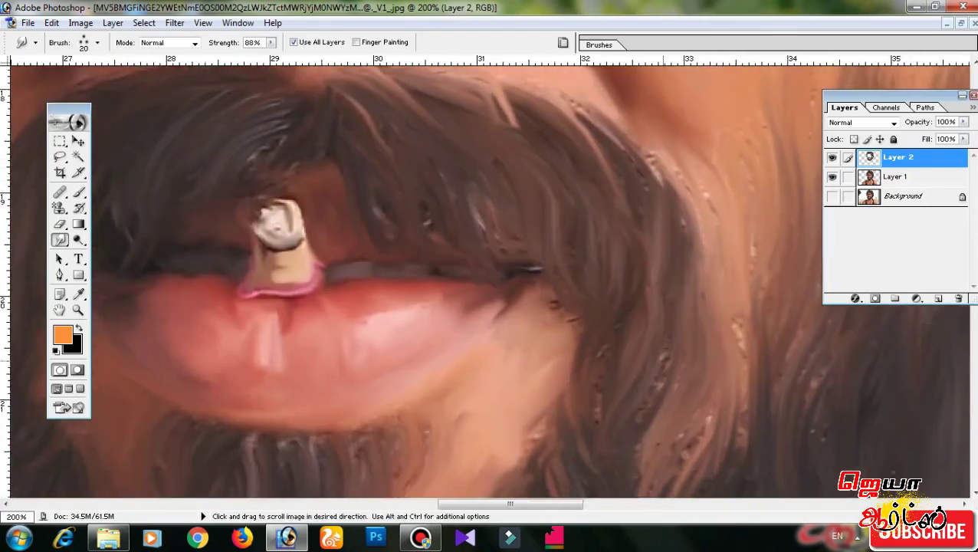
left_click_drag(120, 199, 431, 327)
left_click_drag(271, 266, 370, 320)
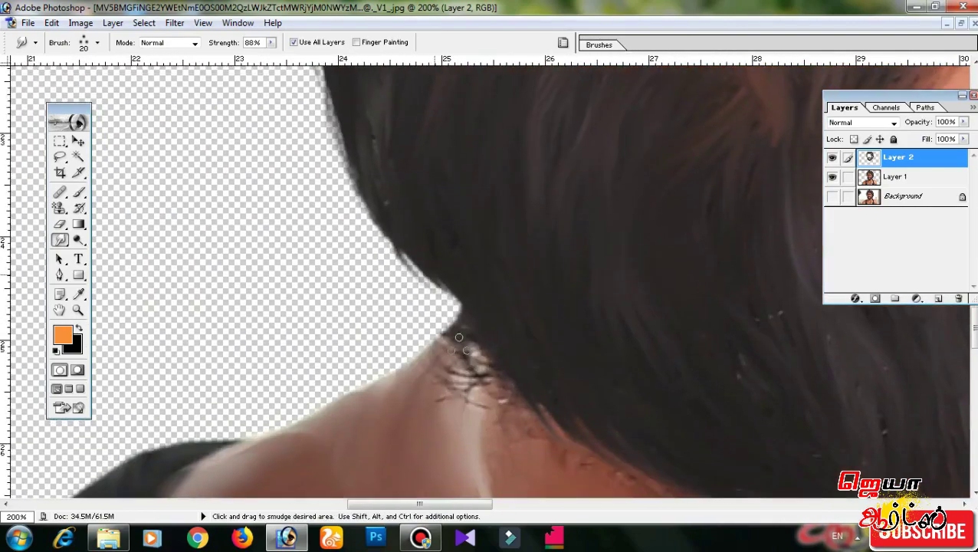
- Finish smudging the hair and neck edge, then paint 23% green on the left side on Layer 3
left_click_drag(459, 337, 152, 245)
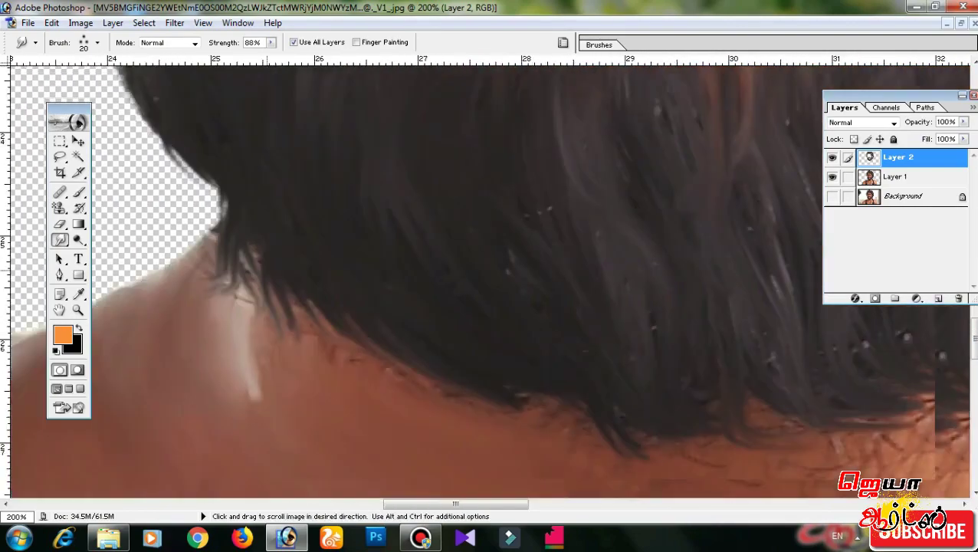
mouse_move(874, 429)
left_mouse_down()
mouse_move(683, 375)
mouse_move(804, 317)
left_mouse_up()
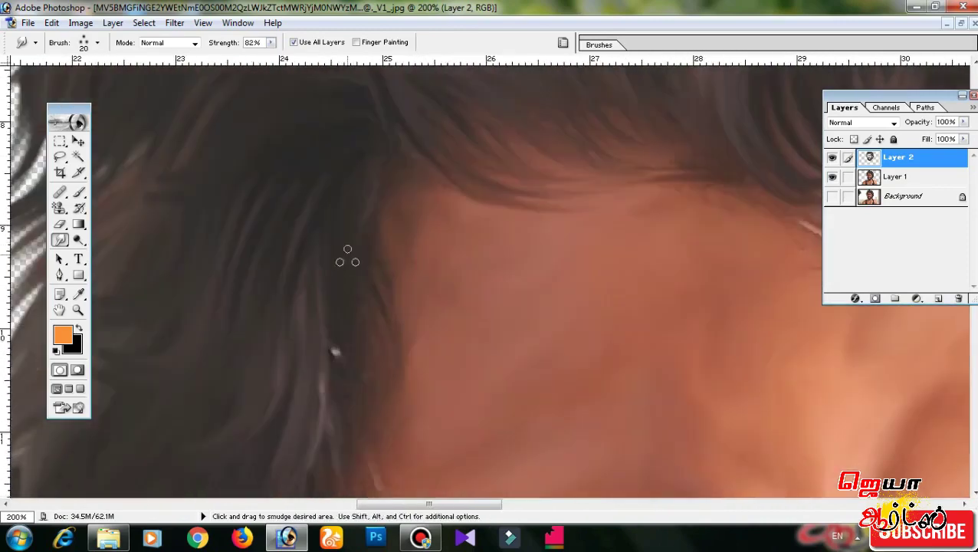
left_click_drag(348, 475, 437, 115)
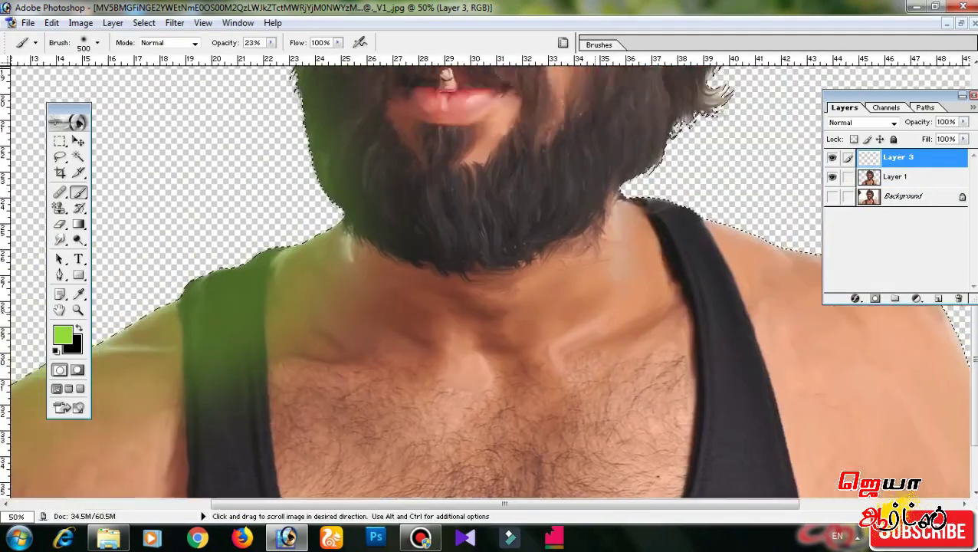
- Return to the Brush and set both foreground and background colours to orange
key("Return")
key("b")
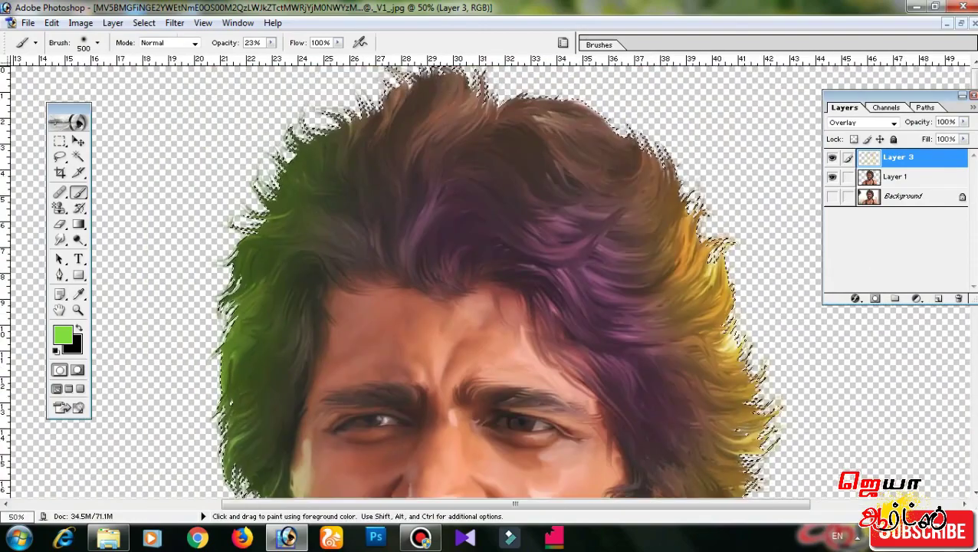
left_click(62, 335)
left_click(710, 166)
left_click(891, 103)
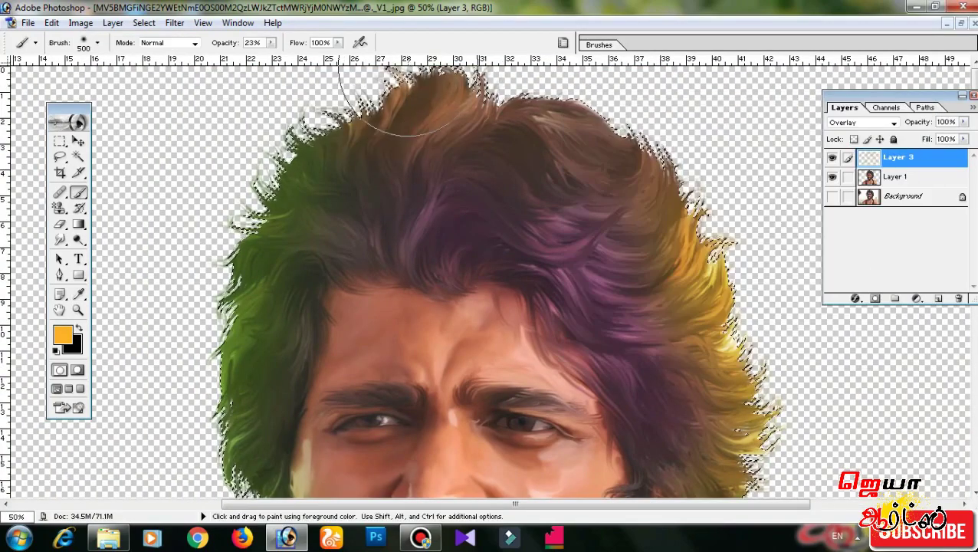
left_click(72, 345)
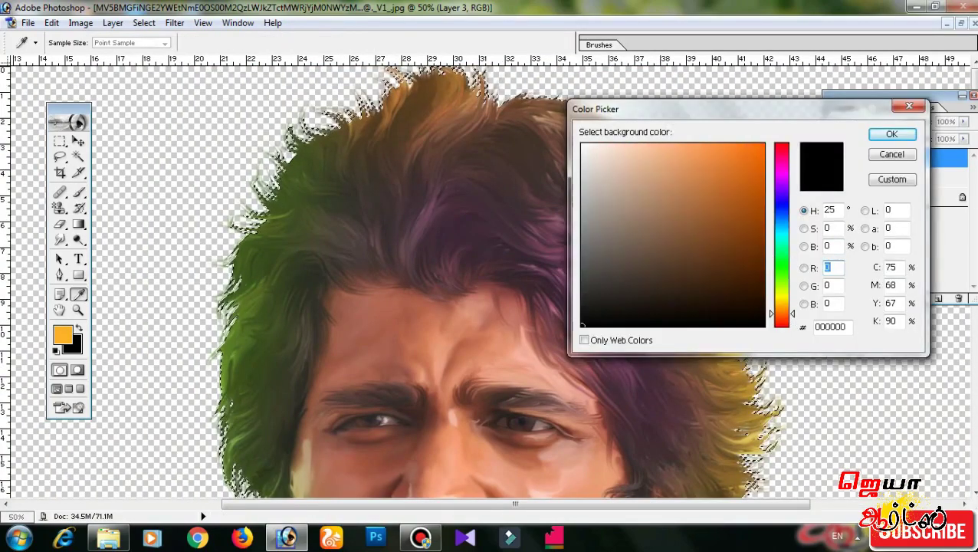
left_click(743, 160)
left_click(892, 134)
- Paint orange over the hair, then choose a darker blue as the foreground colour
left_click_drag(609, 253, 644, 230)
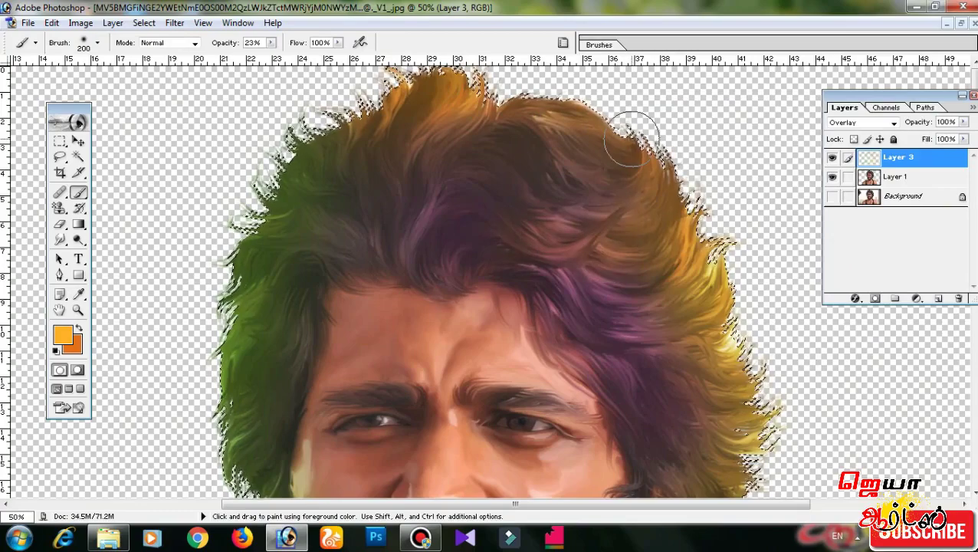
scroll(649, 234, "down", 5)
scroll(670, 251, "up", 5)
left_click(62, 335)
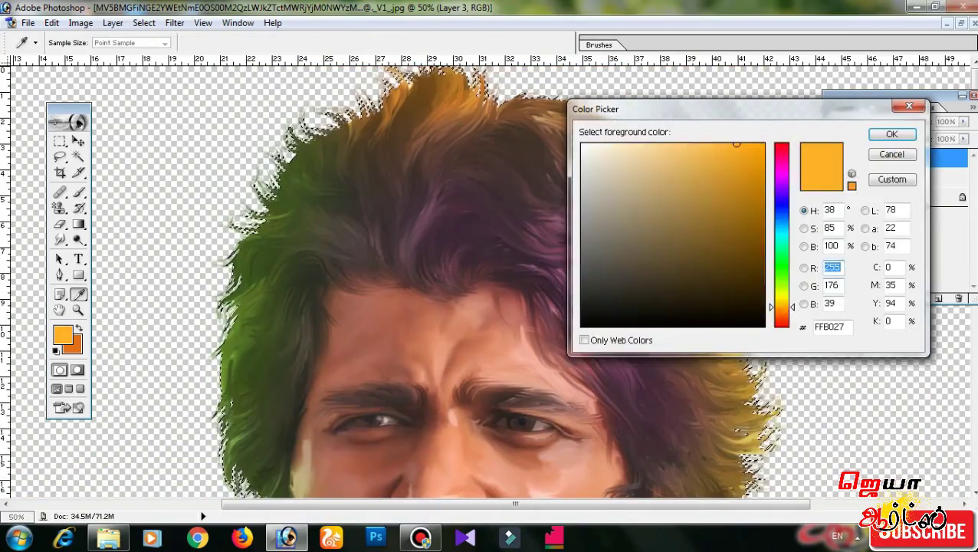
left_click_drag(781, 307, 781, 223)
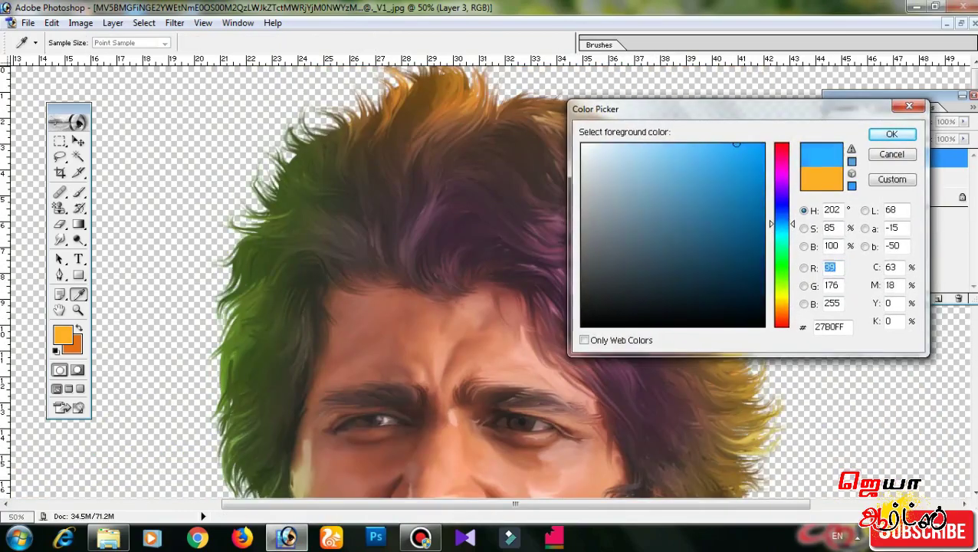
left_click(738, 192)
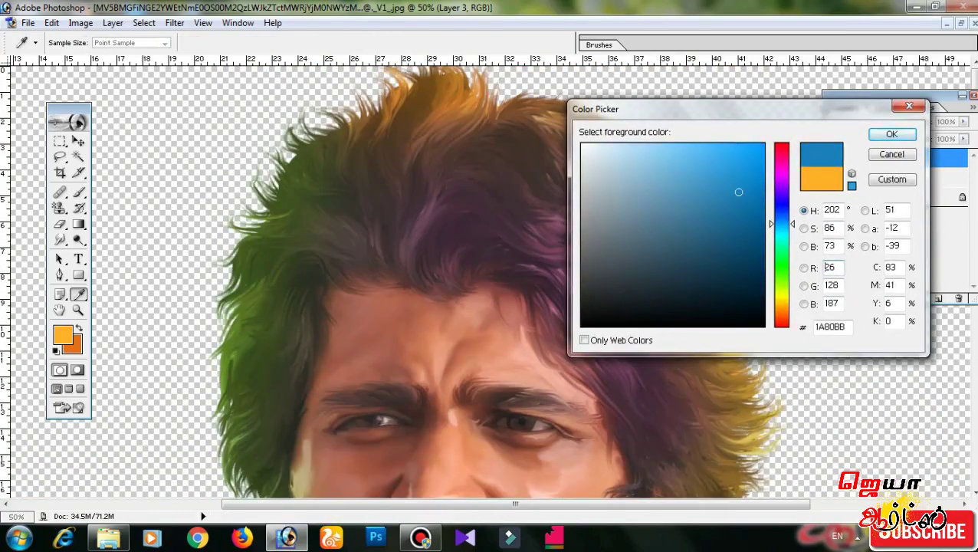
left_click(891, 134)
scroll(656, 378, "down", 2)
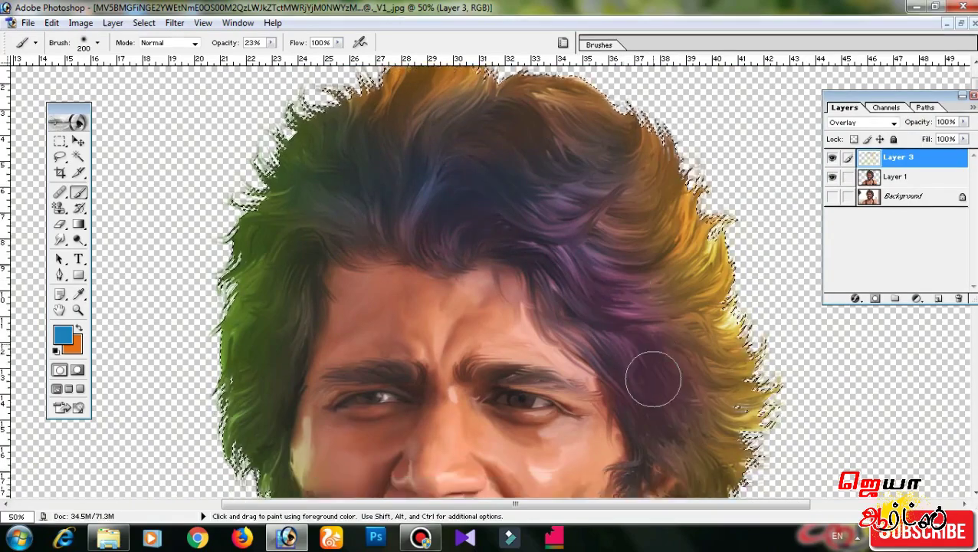
scroll(617, 362, "down", 2)
scroll(618, 362, "down", 1)
- Try Color and then Luminosity blending on Layer 3
scroll(667, 355, "down", 2)
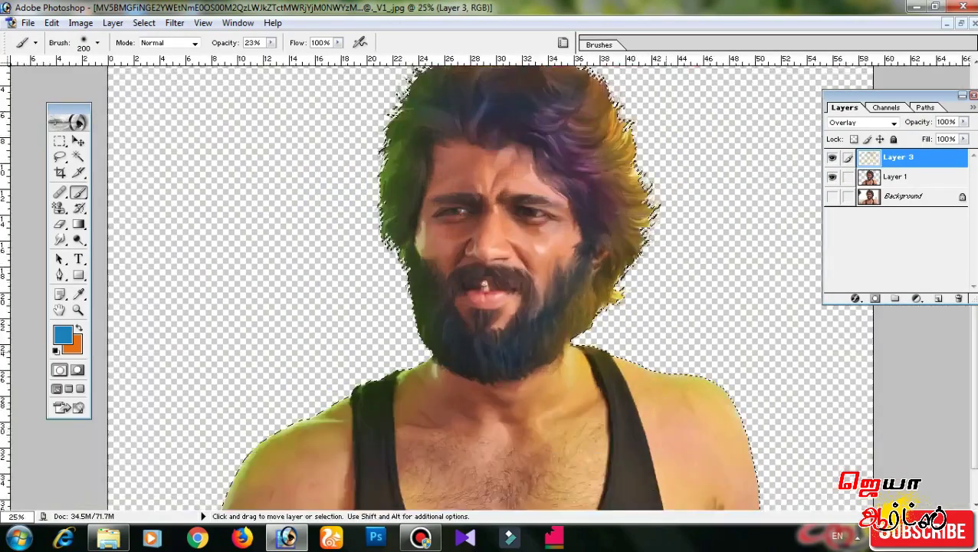
scroll(525, 322, "up", 1)
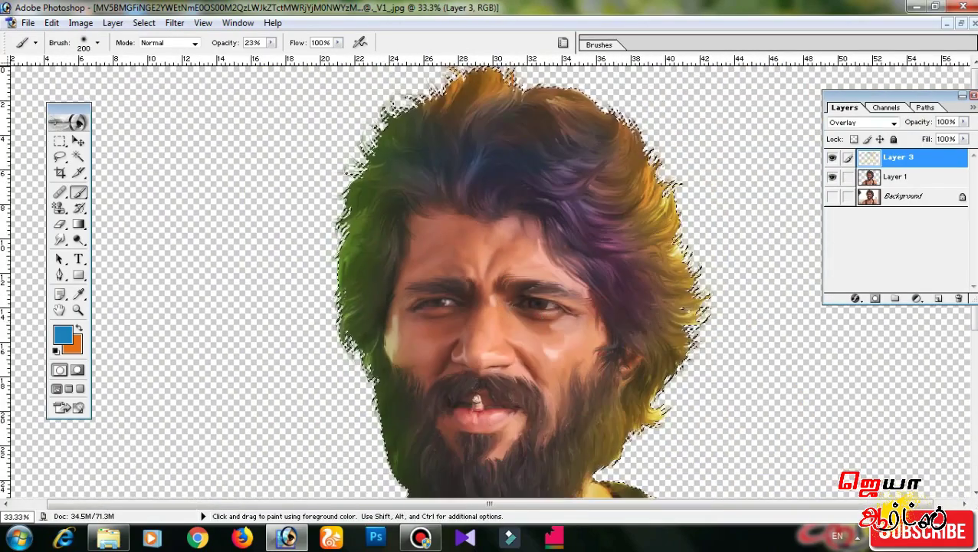
left_click(863, 122)
left_click(847, 349)
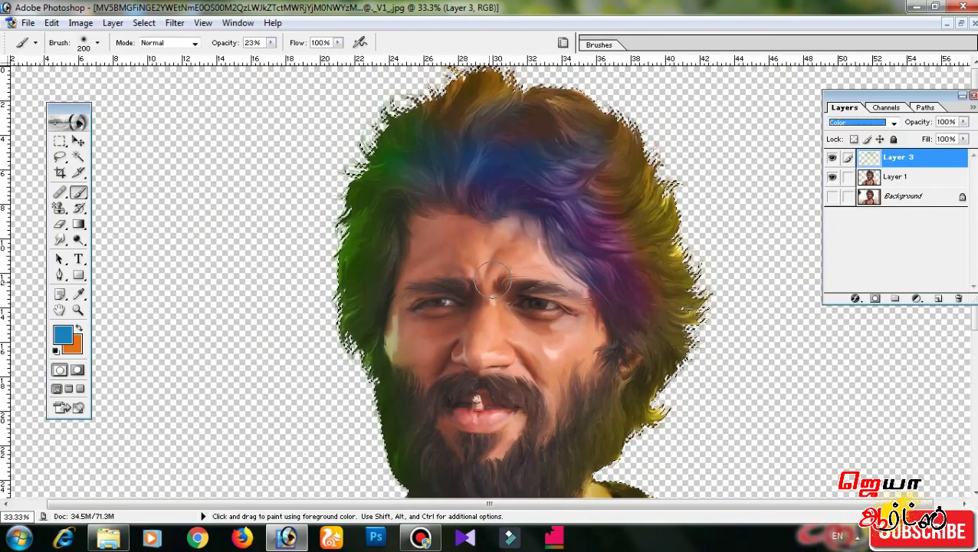
scroll(347, 414, "down", 1)
scroll(513, 191, "up", 1)
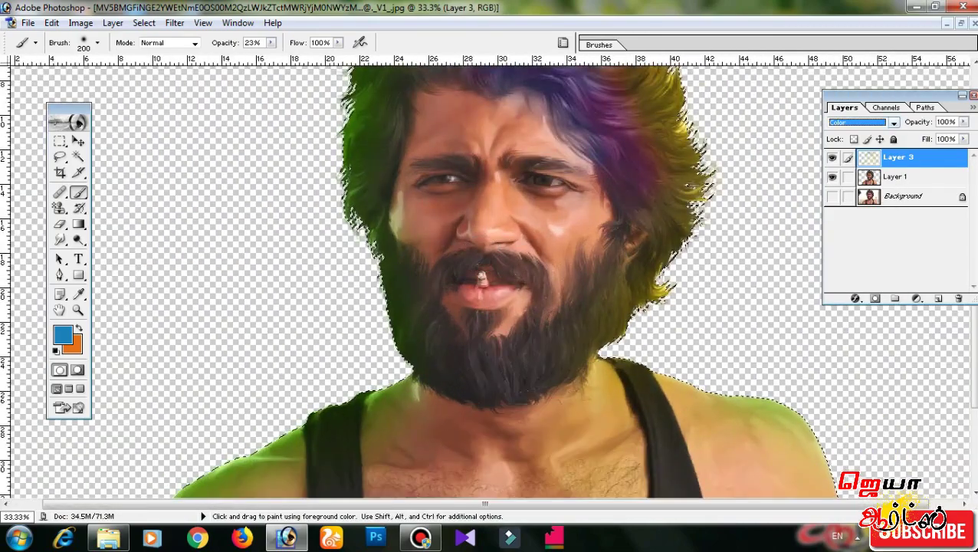
key("Down")
scroll(606, 299, "up", 1)
scroll(623, 239, "up", 1)
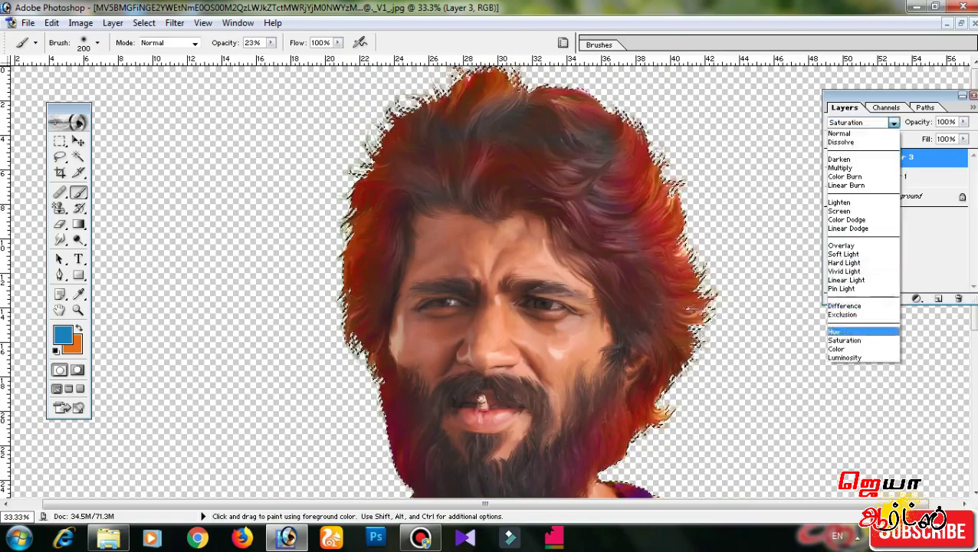
scroll(622, 240, "up", 1)
- Try Linear Light, Vivid Light, Linear Dodge and Linear Burn, then settle on Overlay at 100% zoom
key("Up")
key("Up")
key("Up")
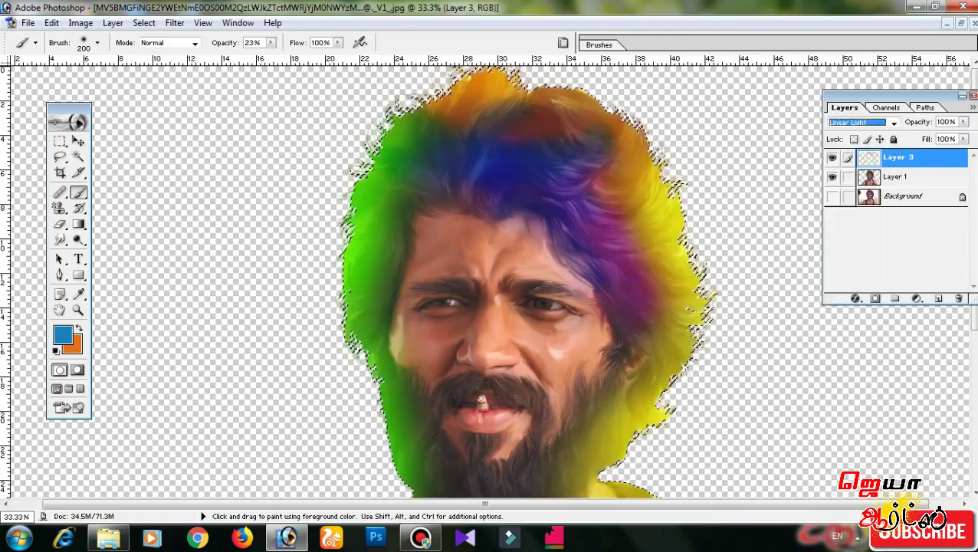
key("Up")
key("Up")
key("Up")
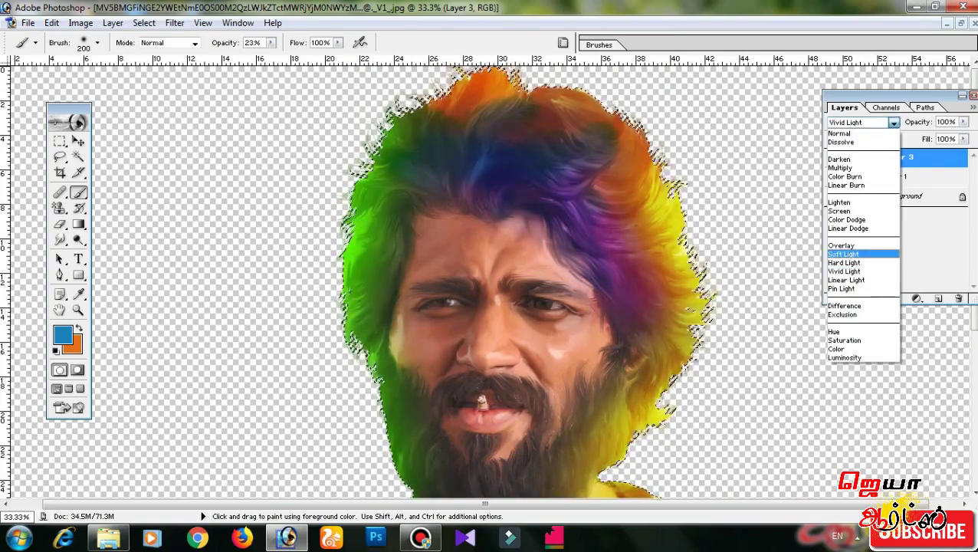
key("Up")
key("Up")
key("Up")
key("Up")
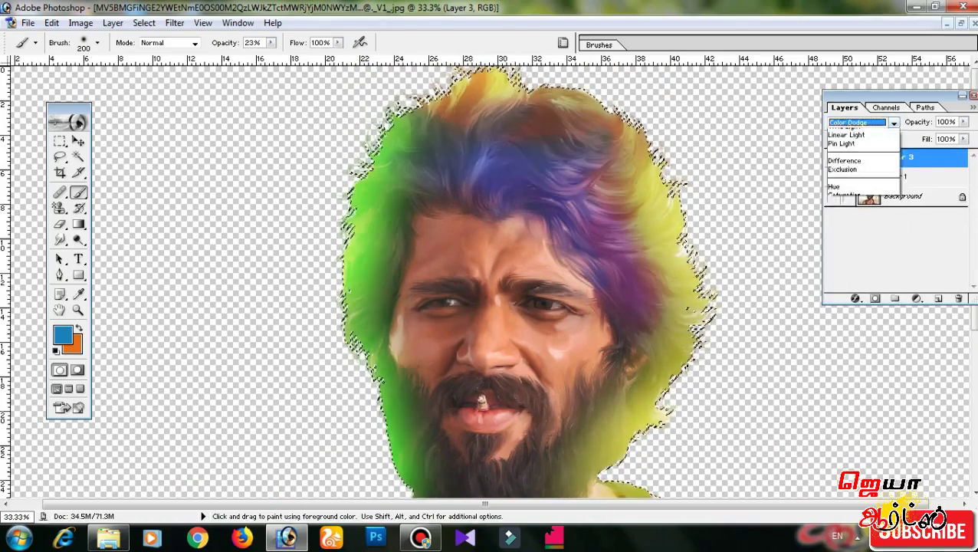
key("Up")
key("Up")
key("Up")
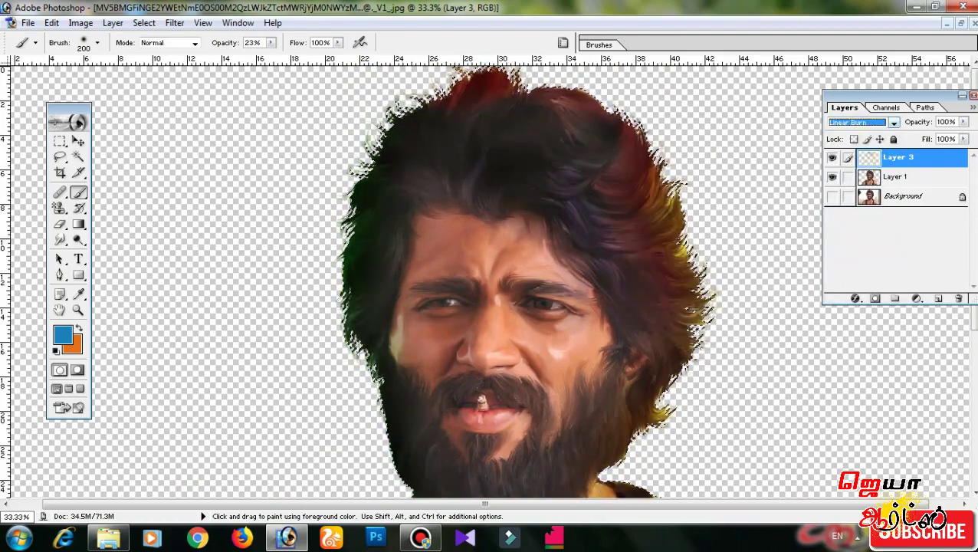
key("Up")
key("Up")
key("Up")
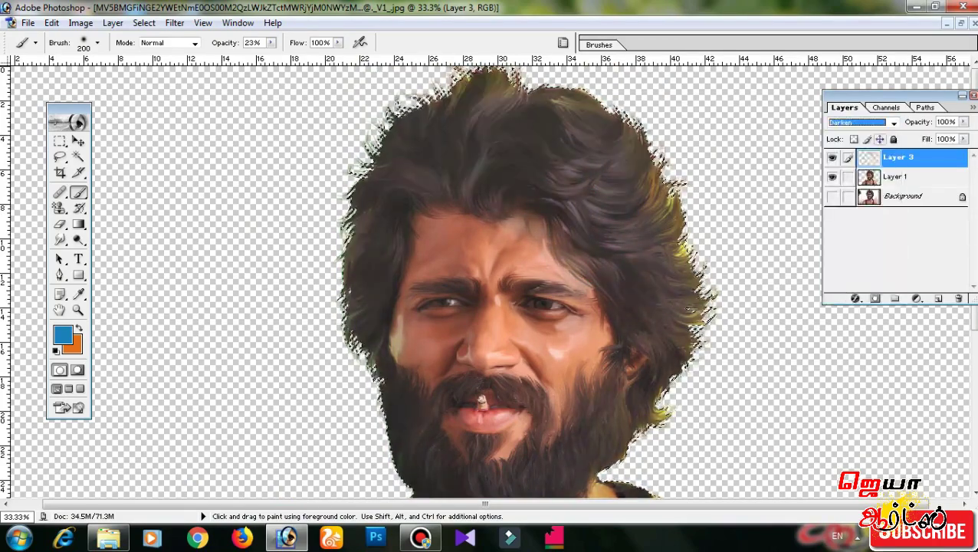
key("Down")
key("Down")
key("Down")
key("Down")
key("Down")
key("Down")
key("Down")
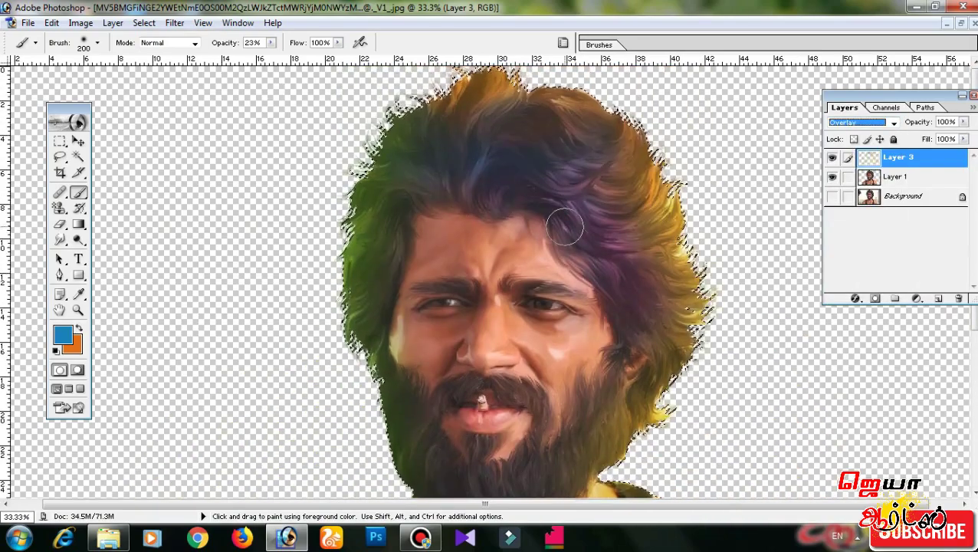
key("ctrl+alt+0")
scroll(565, 226, "down", 3)
- Add a new layer and paint a yellow tint over the right cheek and beard
key("alt+bracketleft")
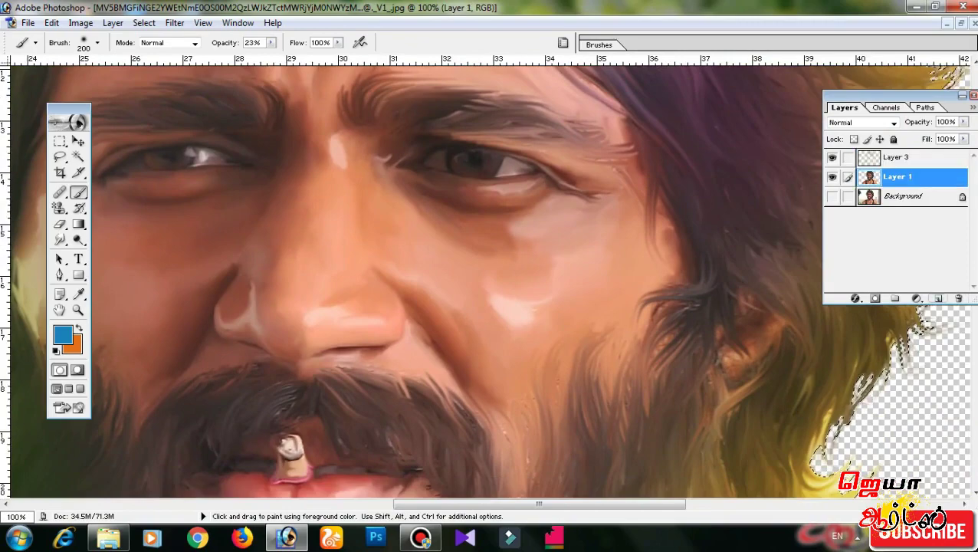
left_click(62, 334)
left_click(777, 153)
left_click(749, 148)
left_click(885, 134)
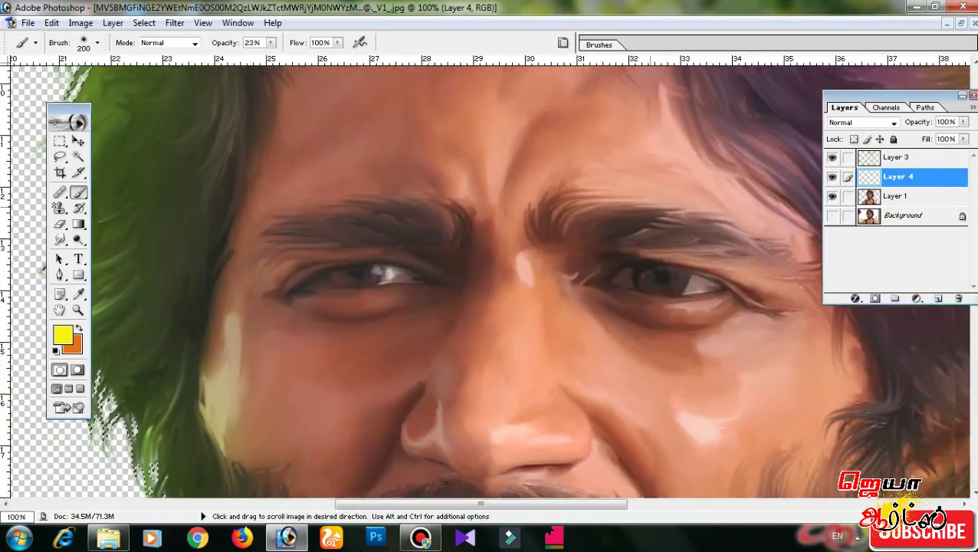
left_click_drag(690, 200, 720, 425)
- Set the tint layer's blend mode to Overlay
scroll(490, 284, "down", 3)
scroll(491, 284, "up", 5)
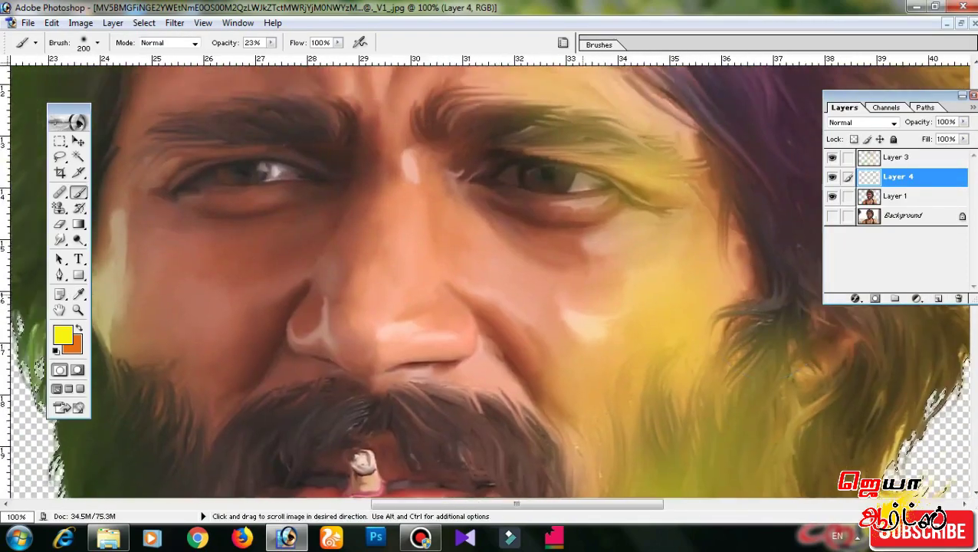
scroll(490, 284, "up", 5)
left_click(862, 123)
left_click(850, 246)
scroll(490, 283, "down", 5)
scroll(491, 284, "up", 6)
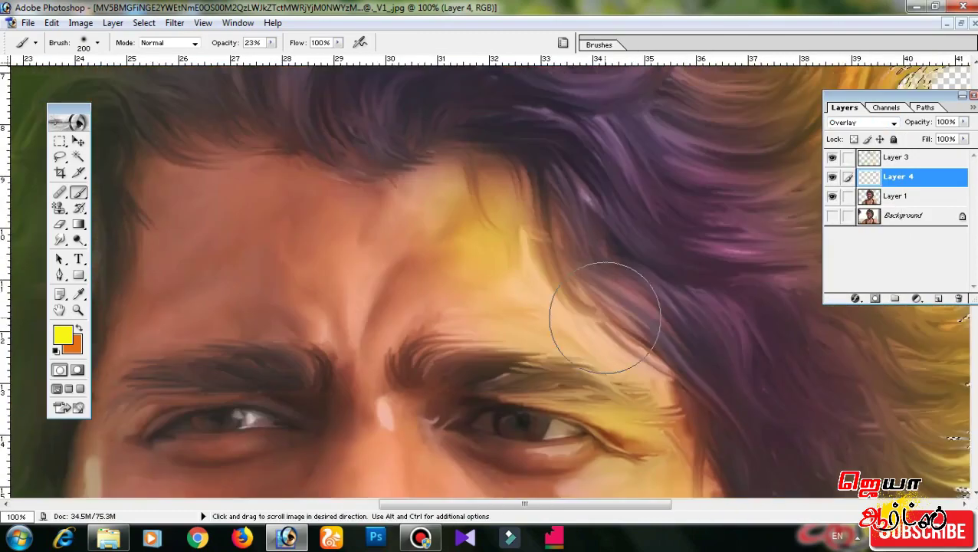
scroll(605, 317, "down", 3)
scroll(490, 284, "up", 3)
- Paint yellow-green over the left cheek and dark green over the lower face
key("i")
left_click(63, 334)
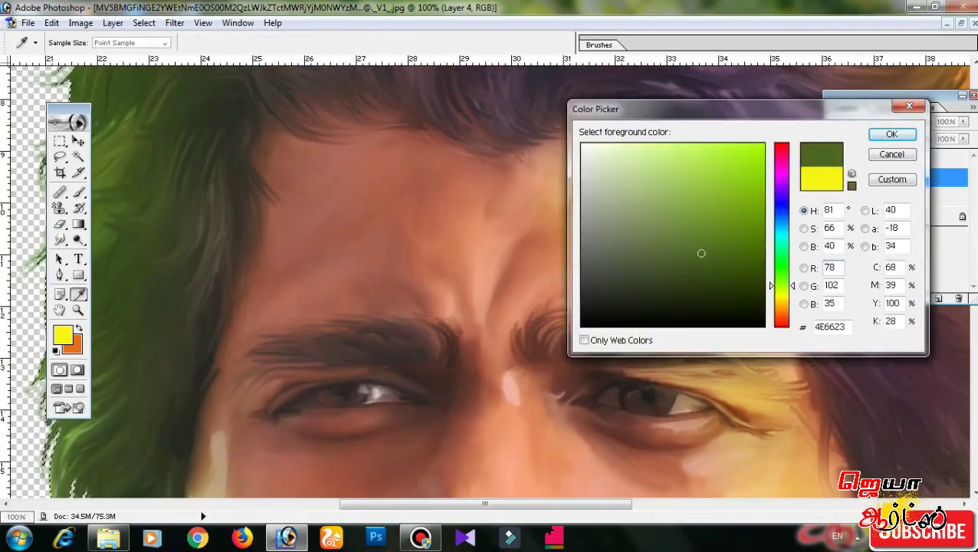
left_click(723, 158)
left_click(892, 134)
key("b")
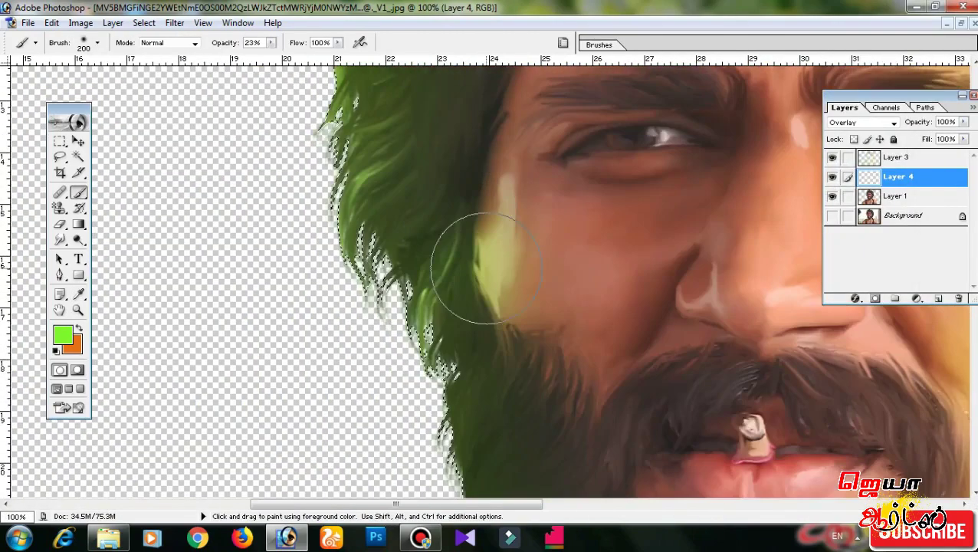
left_click_drag(486, 268, 529, 245)
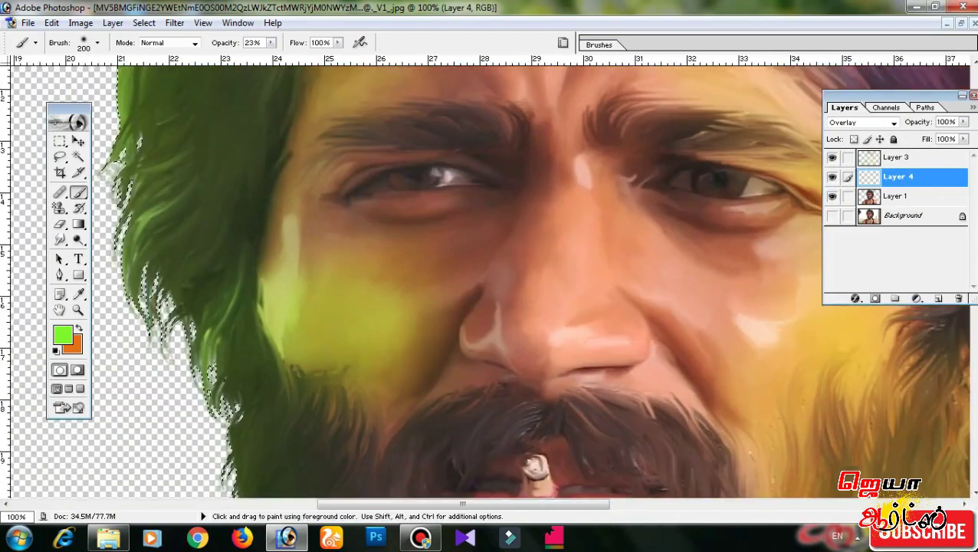
left_click(62, 334)
left_click(734, 207)
left_click(886, 133)
mouse_move(491, 330)
left_mouse_down()
mouse_move(543, 184)
mouse_move(331, 460)
left_mouse_up()
- Brush pink over the forehead, lips and chin
left_click(63, 334)
left_click(777, 161)
left_click(890, 133)
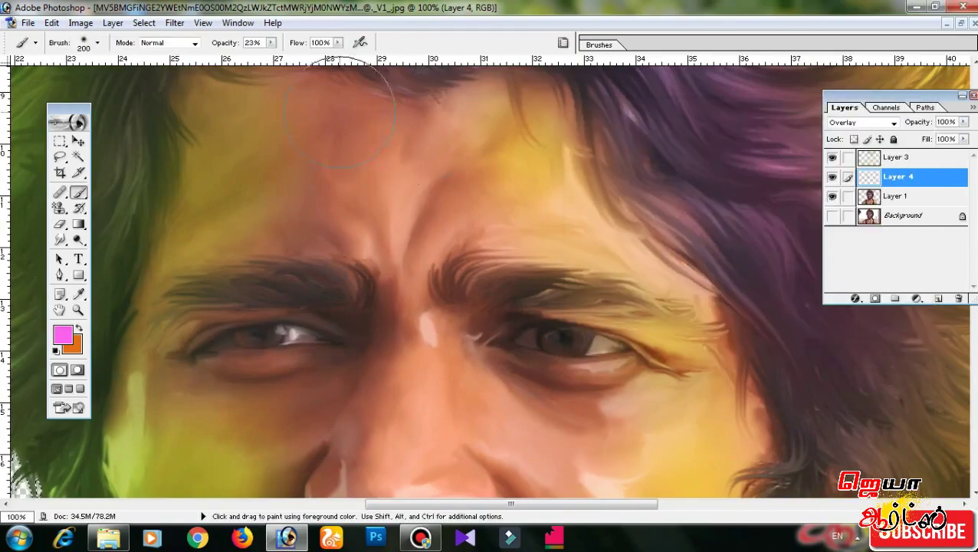
left_click_drag(613, 468, 650, 283)
left_click_drag(582, 475, 611, 273)
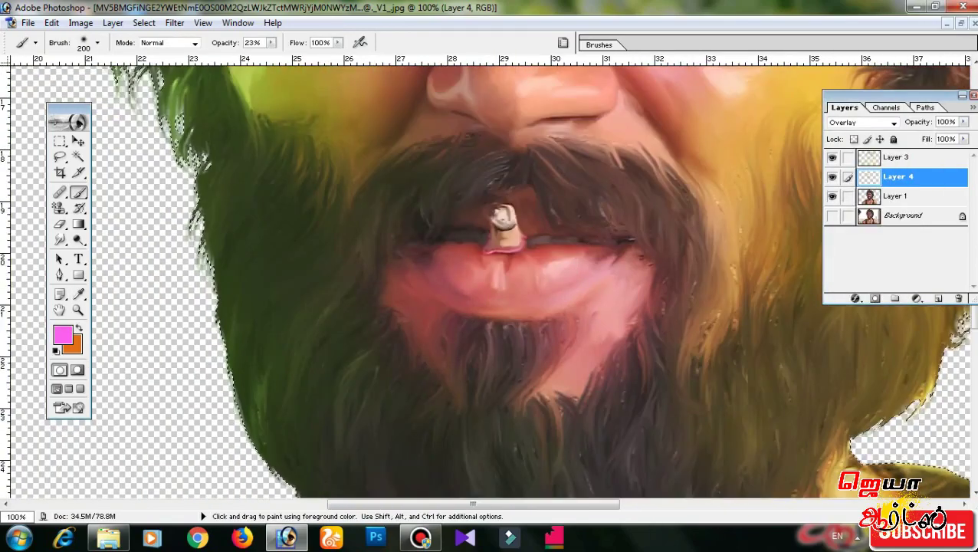
- Switch the tint layer to Soft Light blending and zoom back in on the face
key("ctrl+0")
left_click(862, 122)
left_click(851, 252)
key("ctrl+alt+0")
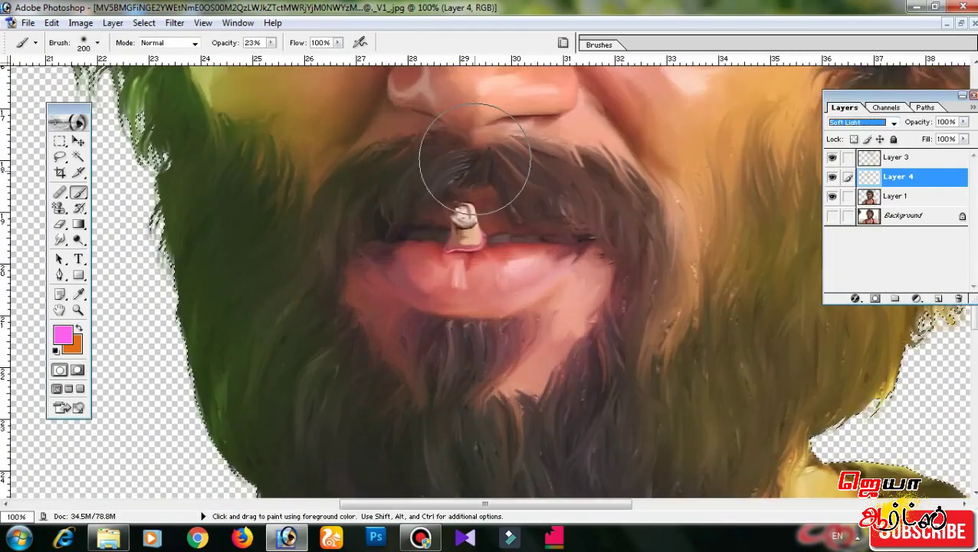
left_click_drag(474, 157, 539, 379)
key("e")
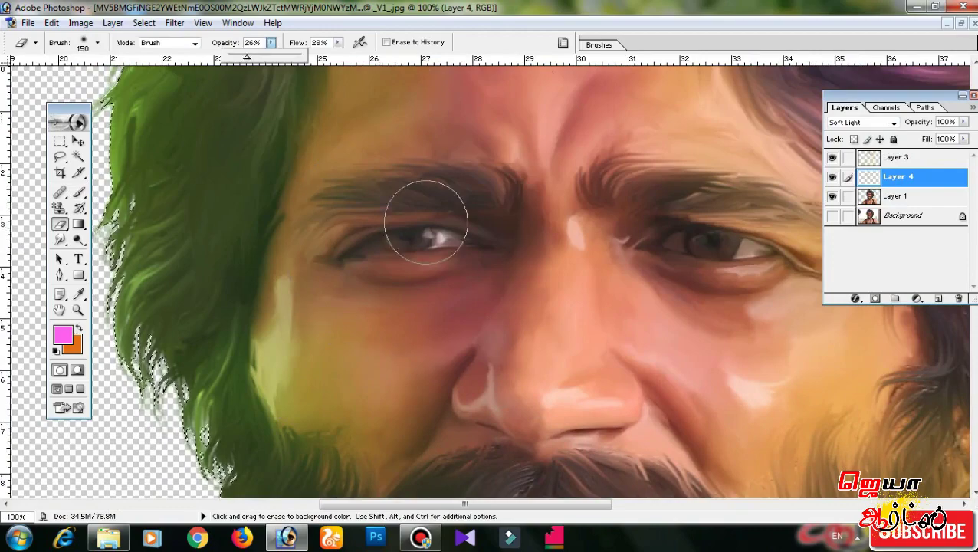
key("bracketright")
key("bracketright")
key("bracketright")
left_click_drag(415, 350, 361, 468)
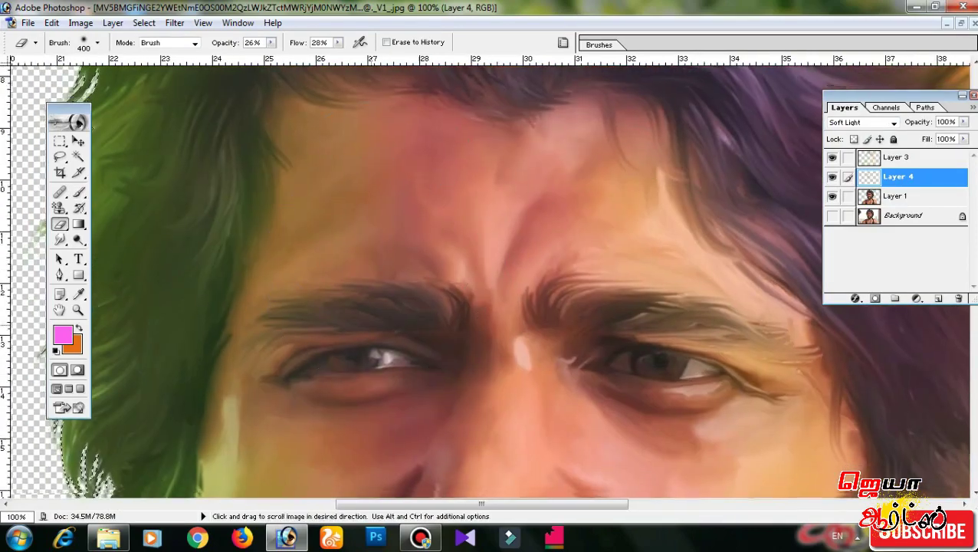
left_click_drag(537, 452, 552, 247)
key("ctrl+minus")
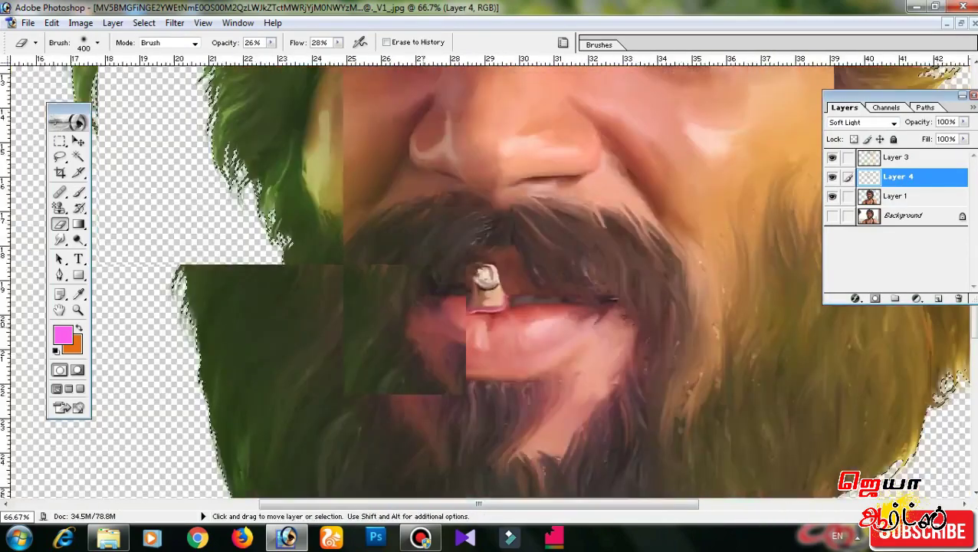
key("ctrl+plus")
key("ctrl+plus")
key("b")
left_click_drag(404, 393, 437, 307)
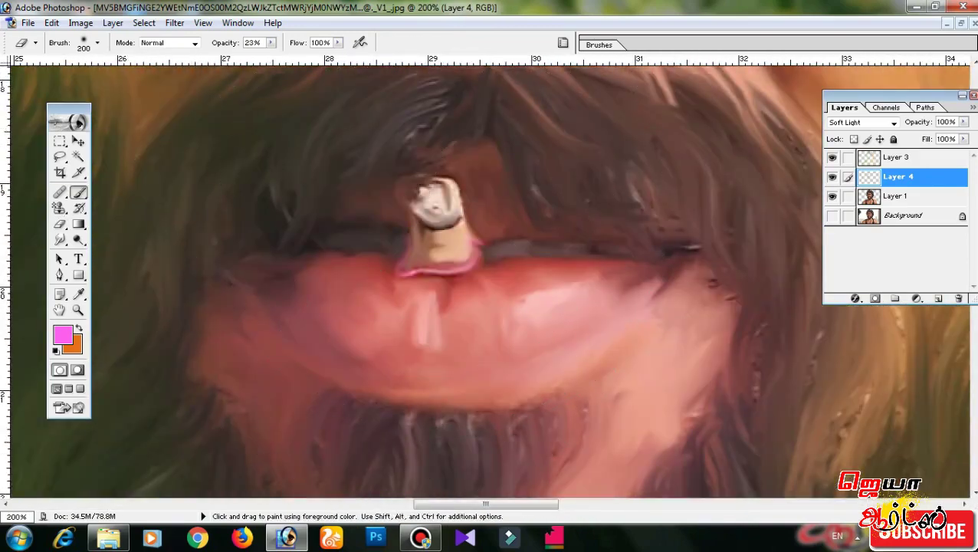
- Add a new layer and paint bright red over the lower lip
left_click(937, 298)
left_click(63, 335)
left_click(759, 153)
left_click(888, 133)
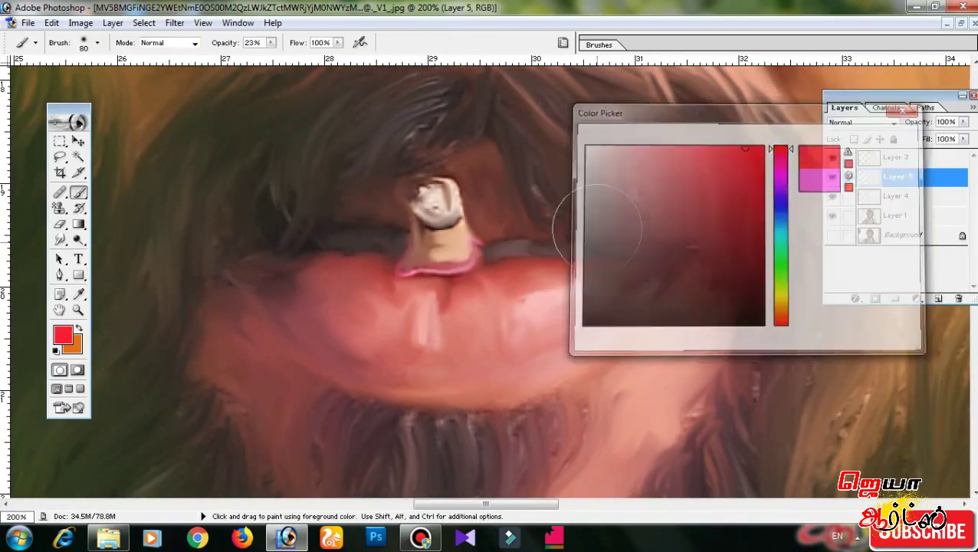
mouse_move(475, 291)
left_mouse_down()
mouse_move(578, 315)
mouse_move(405, 305)
left_mouse_up()
- Review the red lips at several zoom levels, select two layers down, and open Curves
scroll(486, 170, "down", 2)
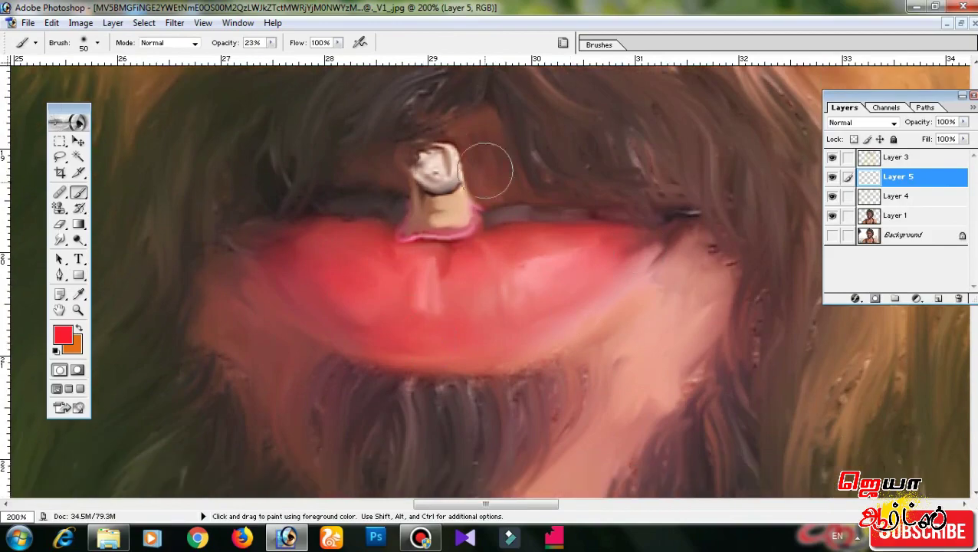
key("ctrl+minus")
key("ctrl+minus")
key("ctrl+minus")
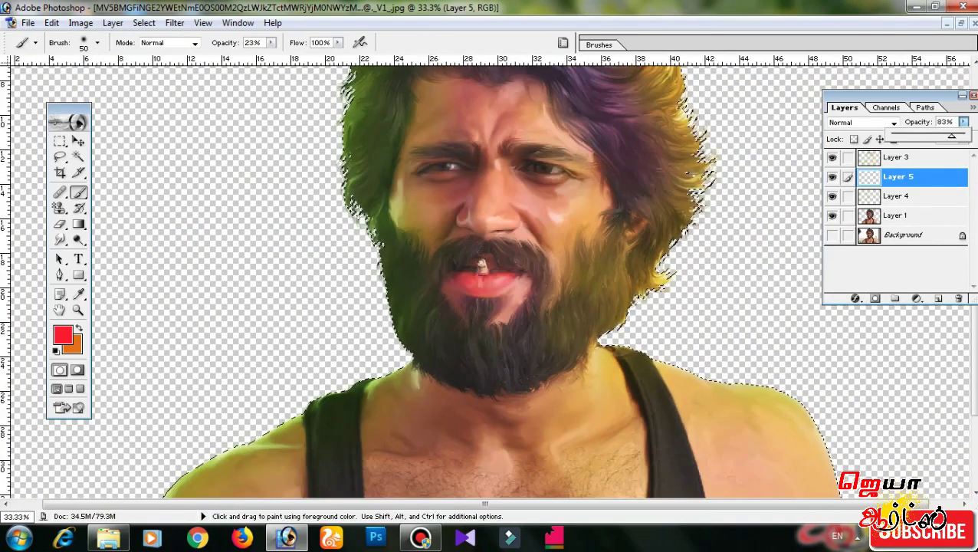
key("ctrl+plus")
key("ctrl+plus")
key("ctrl+plus")
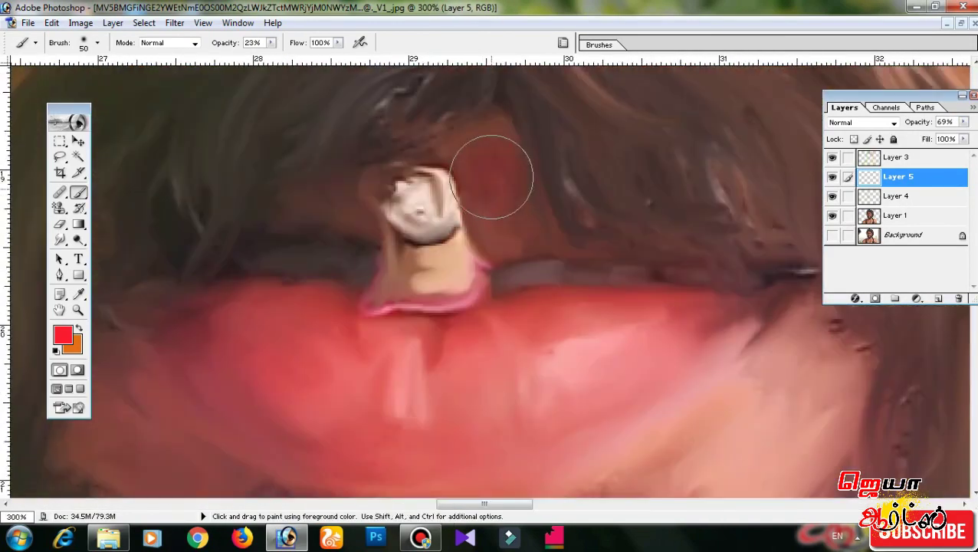
key("ctrl+minus")
key("ctrl+minus")
key("ctrl+minus")
key("ctrl+plus")
key("ctrl+plus")
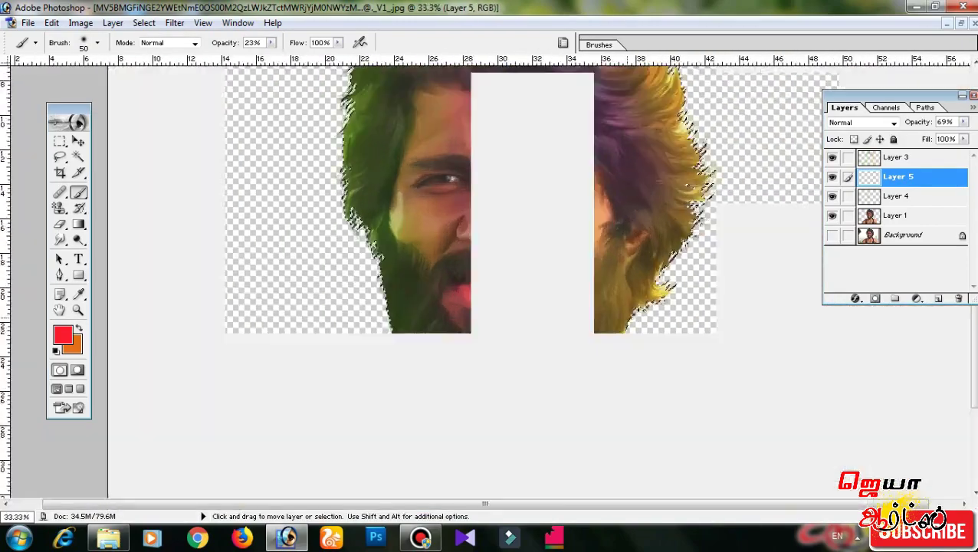
key("ctrl+minus")
key("alt+bracketleft")
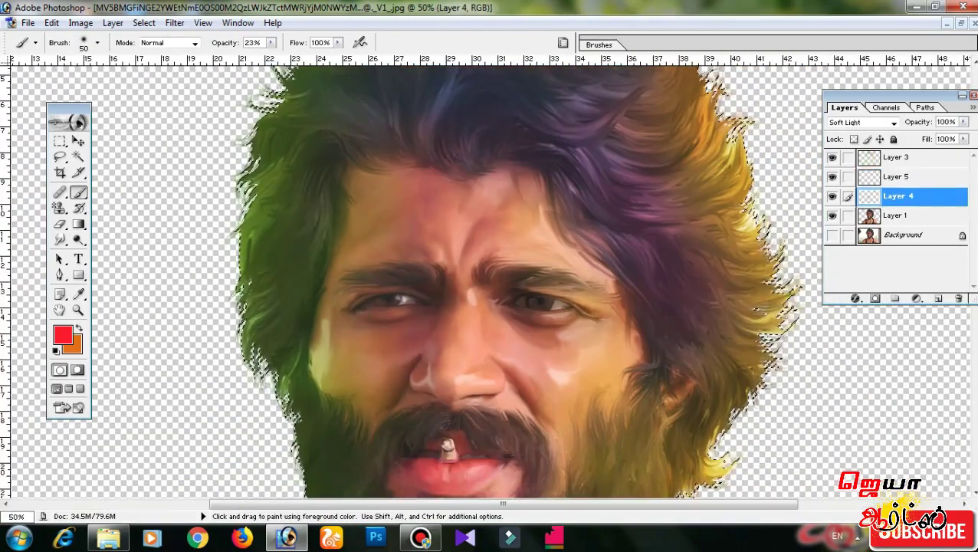
key("alt+bracketleft")
key("ctrl+m")
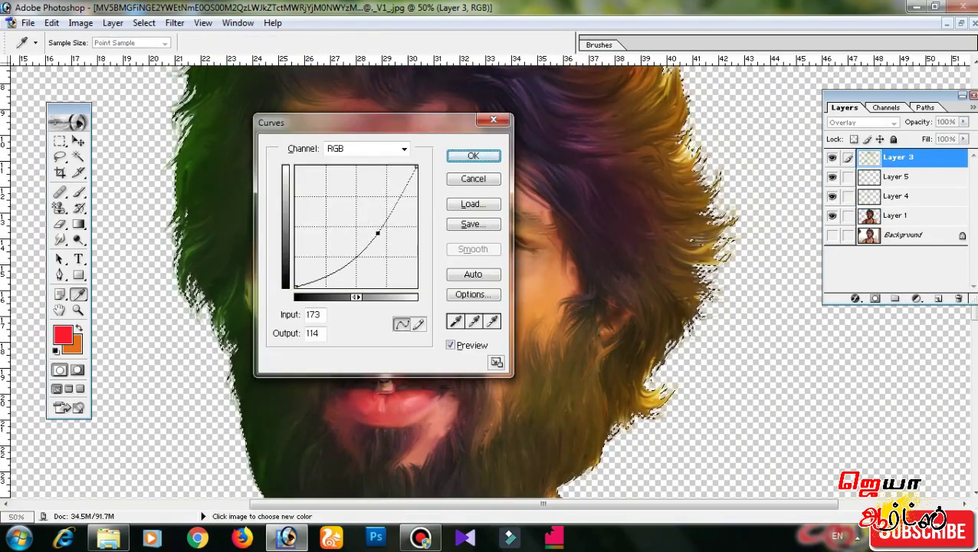
- Move down to the red lip layer and open a Curves adjustment
key("alt+bracketleft")
key("ctrl+m")
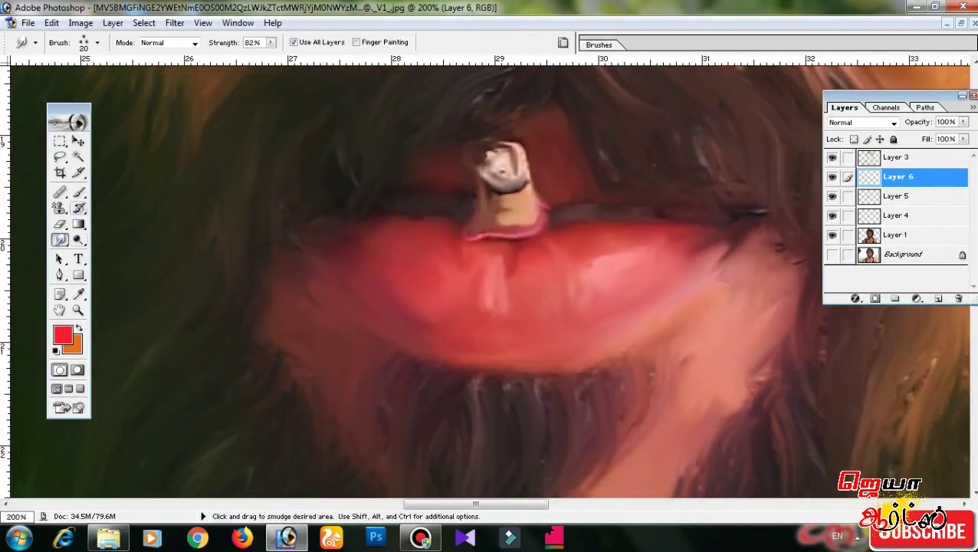
- Set the foreground to near-white and choose a small Hard Round brush
left_click(63, 335)
left_click(883, 136)
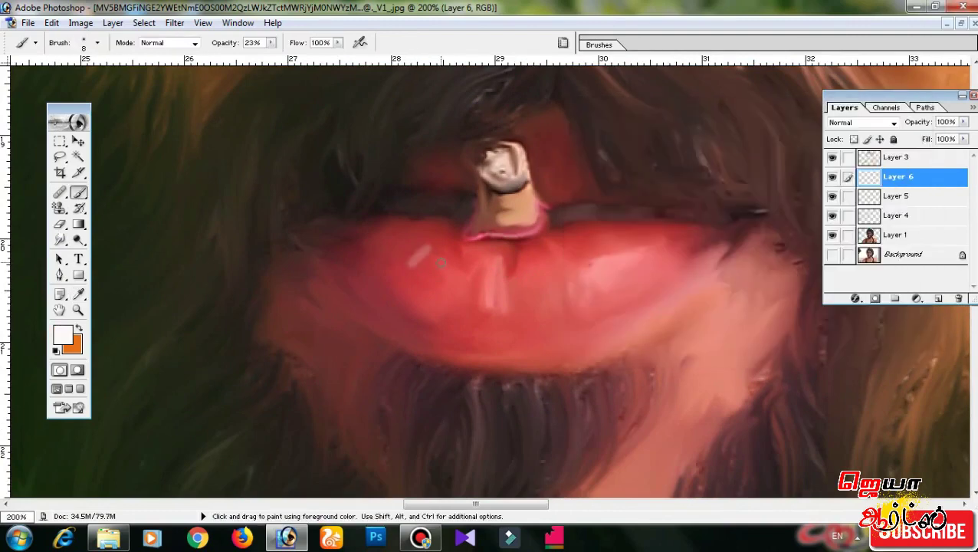
right_click(392, 251)
scroll(475, 356, "up", 10)
left_click(476, 323)
key("Return")
- Pan across the lips, choose a dark red foreground, then move to the eye to sample colours
left_click_drag(490, 276, 459, 299)
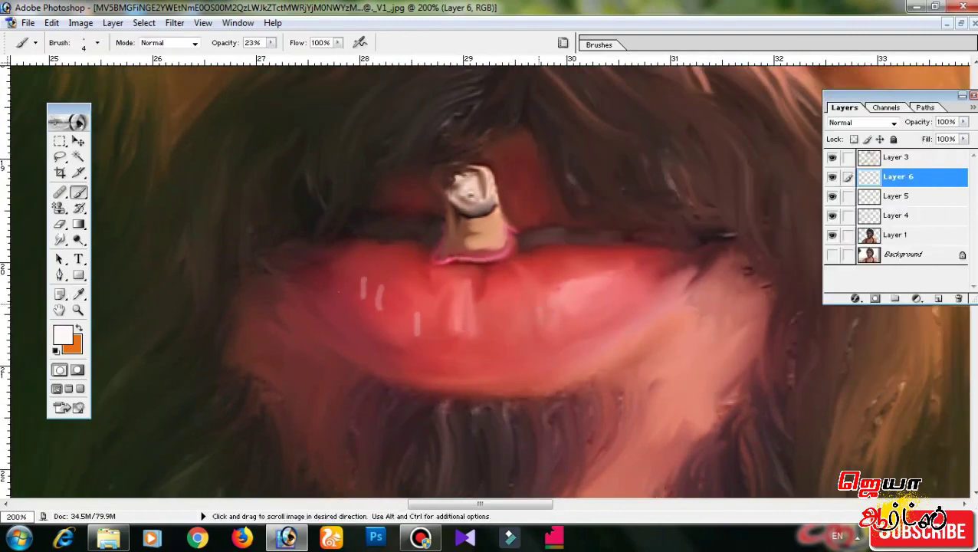
left_click_drag(633, 268, 716, 269)
left_click(62, 335)
left_click(484, 311)
key("Return")
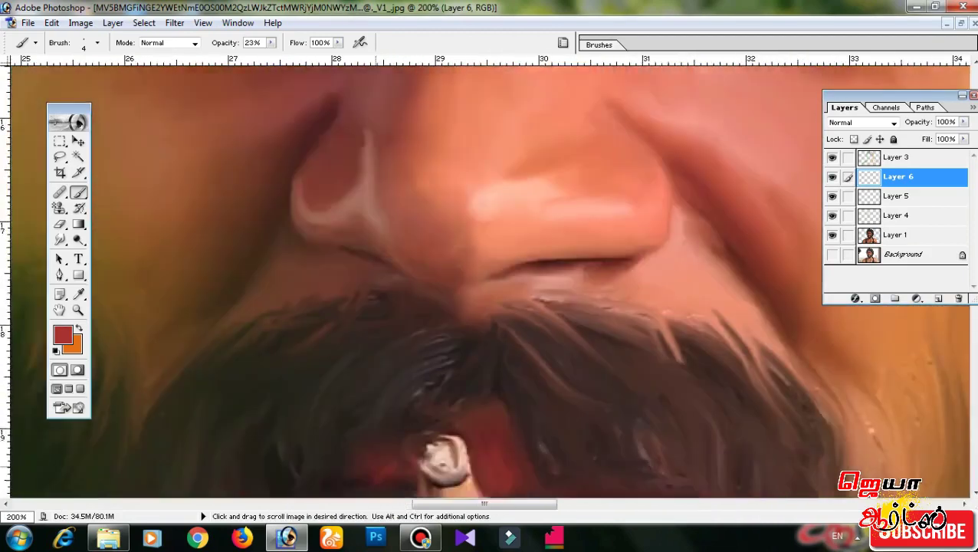
left_click_drag(460, 115, 460, 476)
key("i")
left_click(63, 335)
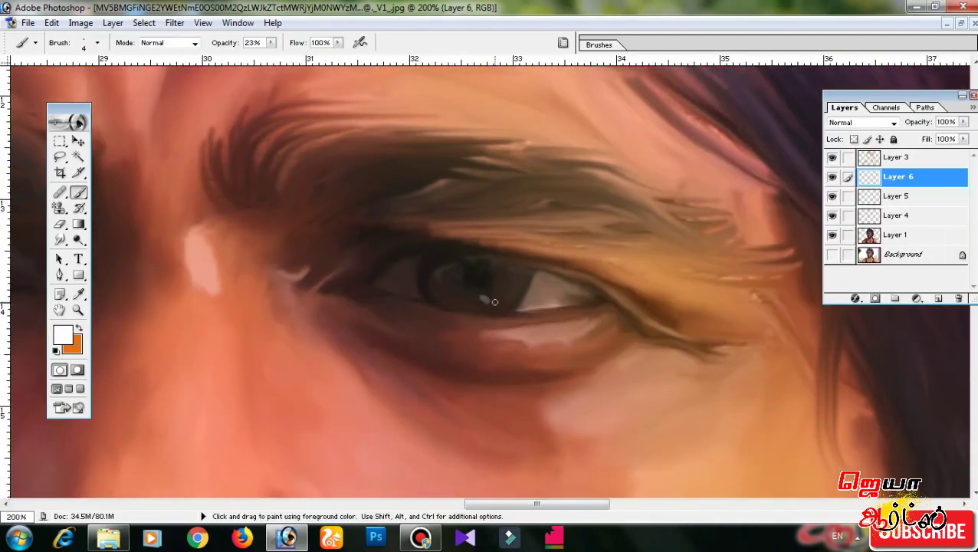
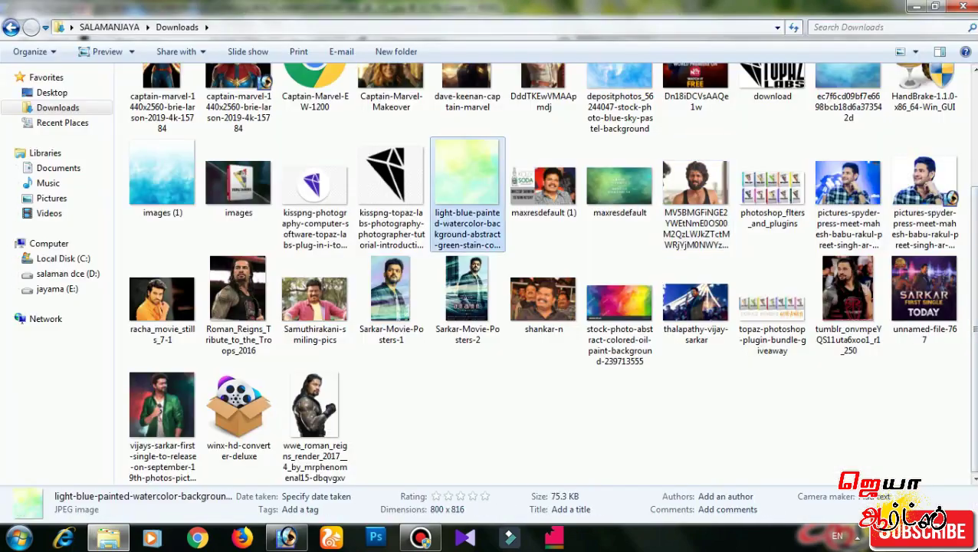
- Bring in the blue watercolor texture and stretch it to cover the whole canvas
mouse_move(841, 98)
left_mouse_down()
mouse_move(248, 351)
mouse_move(391, 237)
left_mouse_up()
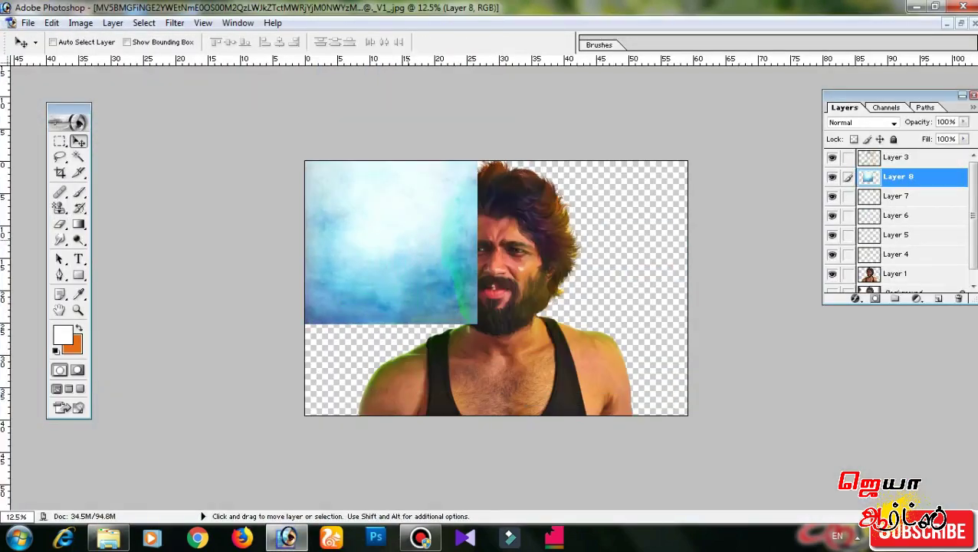
key("ctrl+t")
left_click_drag(477, 324, 687, 485)
left_click_drag(338, 485, 290, 437)
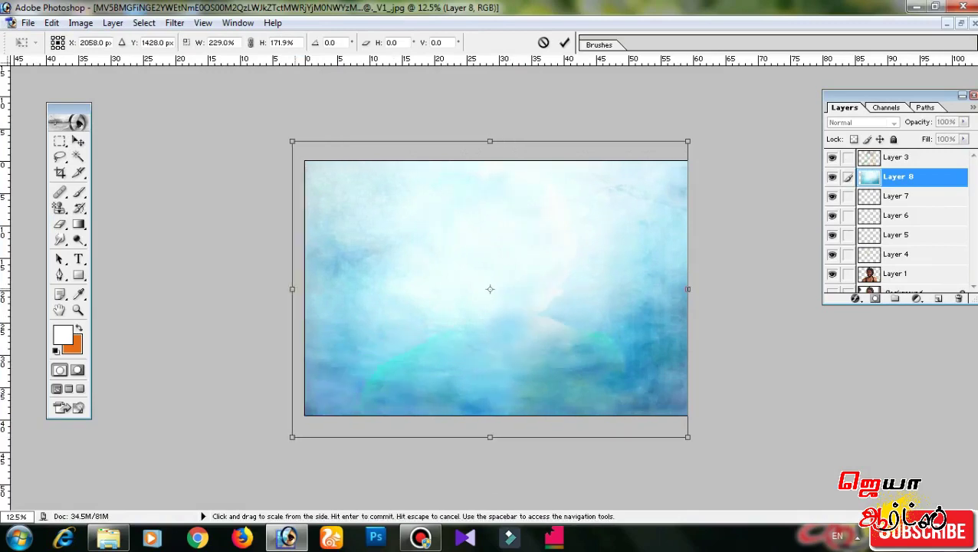
key("Return")
- Fit the view, move the texture behind the portrait, and ready a brush tip
key("ctrl+0")
key("ctrl+shift+bracketleft")
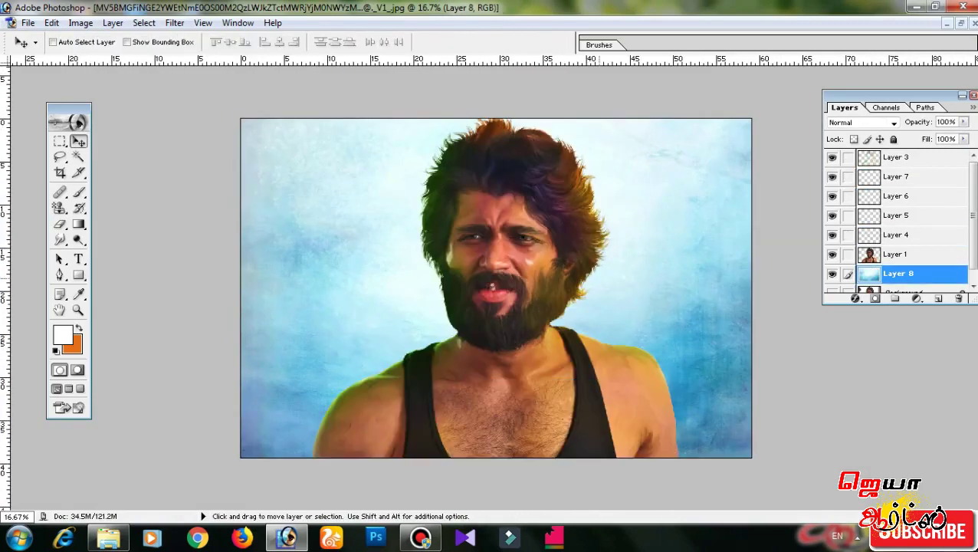
key("b")
right_click(299, 203)
- Paint black shading around the canvas edges with a large brush at 47% opacity
scroll(384, 321, "down", 3)
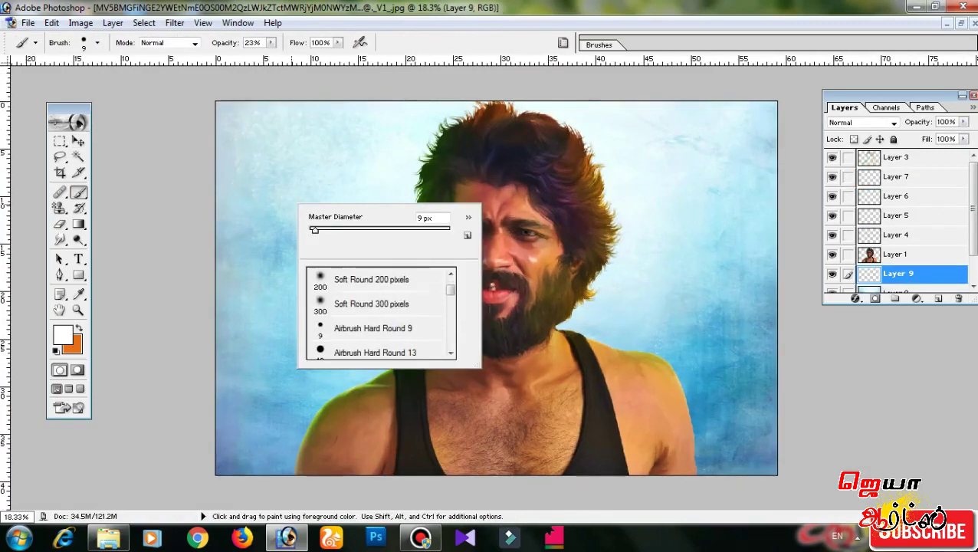
key("Return")
left_click(63, 335)
left_click(583, 325)
left_click(892, 134)
mouse_move(219, 123)
left_mouse_down()
mouse_move(218, 425)
mouse_move(720, 115)
left_mouse_up()
left_click_drag(276, 57, 289, 58)
mouse_move(222, 123)
left_mouse_down()
mouse_move(634, 485)
mouse_move(512, 98)
mouse_move(393, 537)
mouse_move(295, 448)
left_mouse_up()
left_click_drag(746, 434, 728, 222)
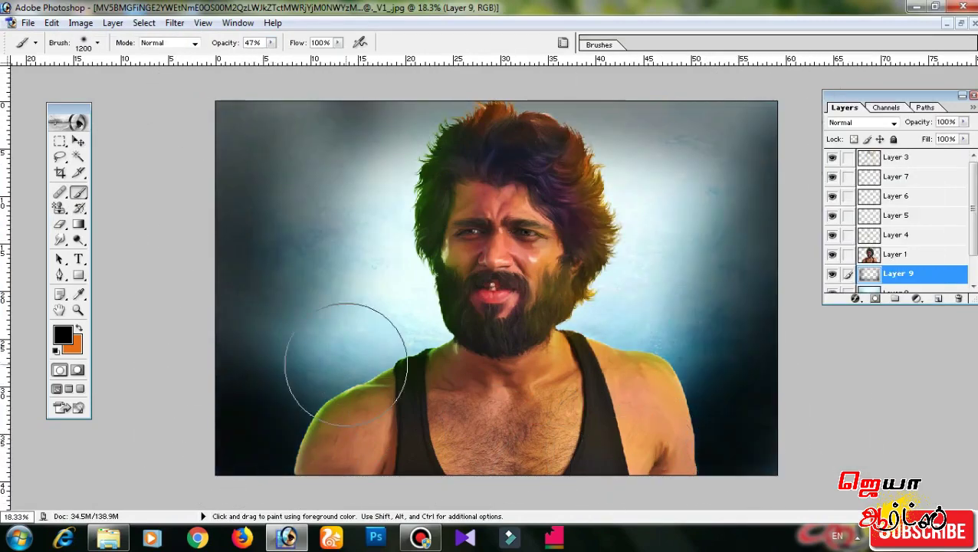
- Stamp visible layers into a new layer and further darken all edges with a 1400 brush
key("ctrl+shift+alt+e")
mouse_move(230, 345)
left_mouse_down()
mouse_move(524, 426)
mouse_move(291, 447)
mouse_move(649, 459)
mouse_move(778, 119)
mouse_move(697, 159)
left_mouse_up()
mouse_move(262, 84)
left_mouse_down()
mouse_move(294, 247)
mouse_move(404, 458)
mouse_move(698, 451)
left_mouse_up()
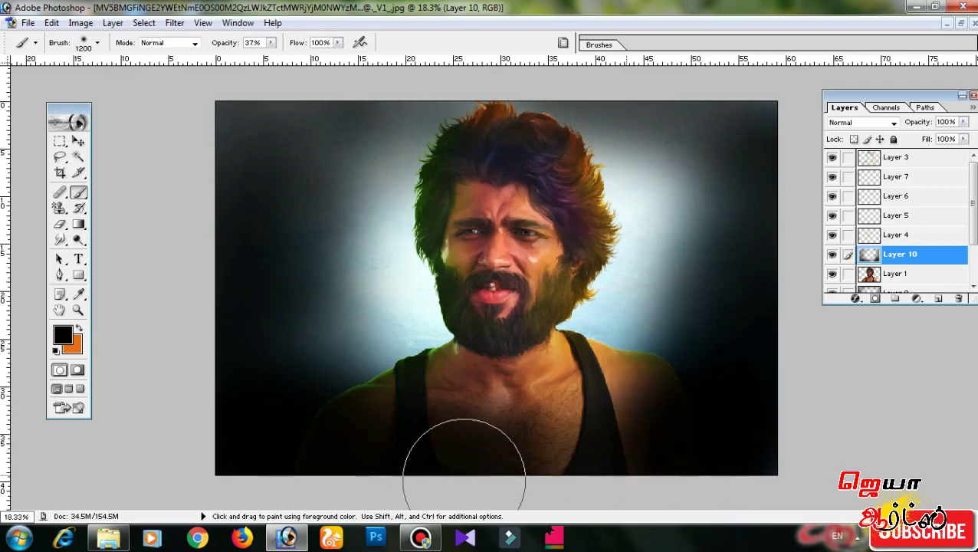
left_click_drag(309, 460, 262, 301)
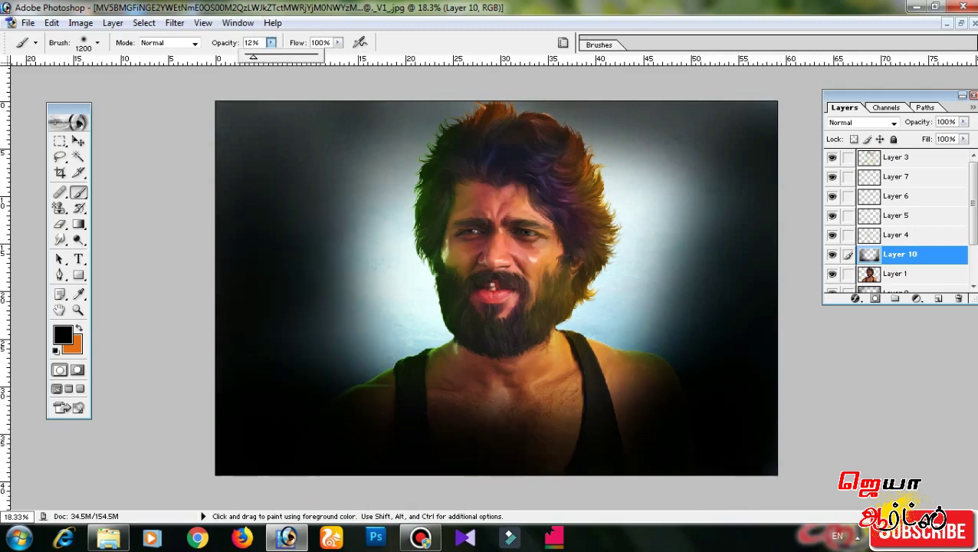
key("bracketright")
key("bracketright")
left_click_drag(336, 174, 275, 354)
- Paint a touch of bluish grey over the left area of the canvas
left_click(62, 335)
left_click(623, 217)
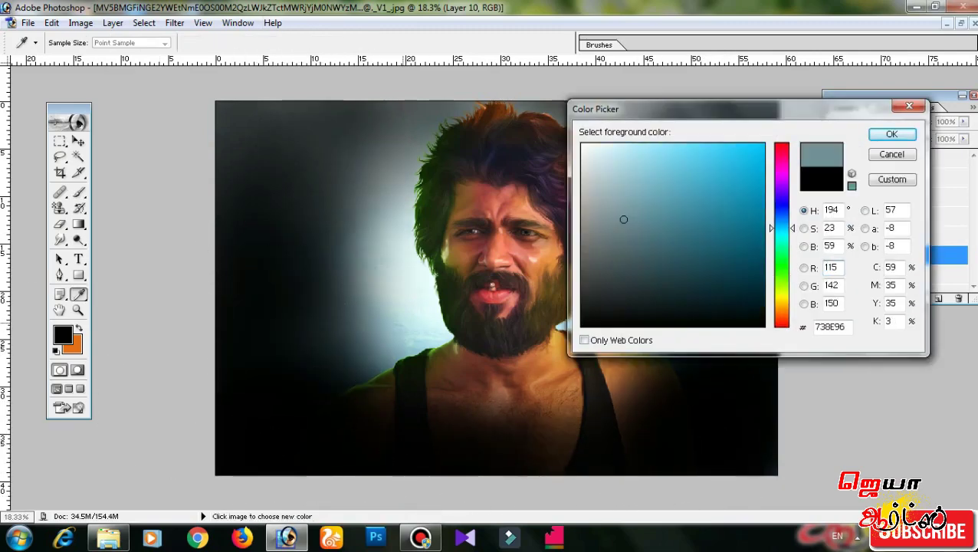
key("Return")
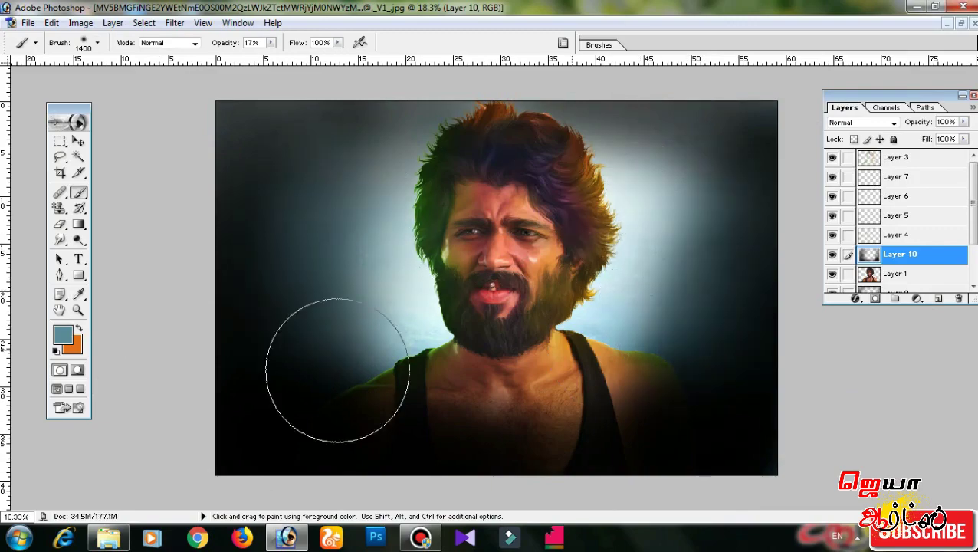
left_click_drag(338, 371, 346, 279)
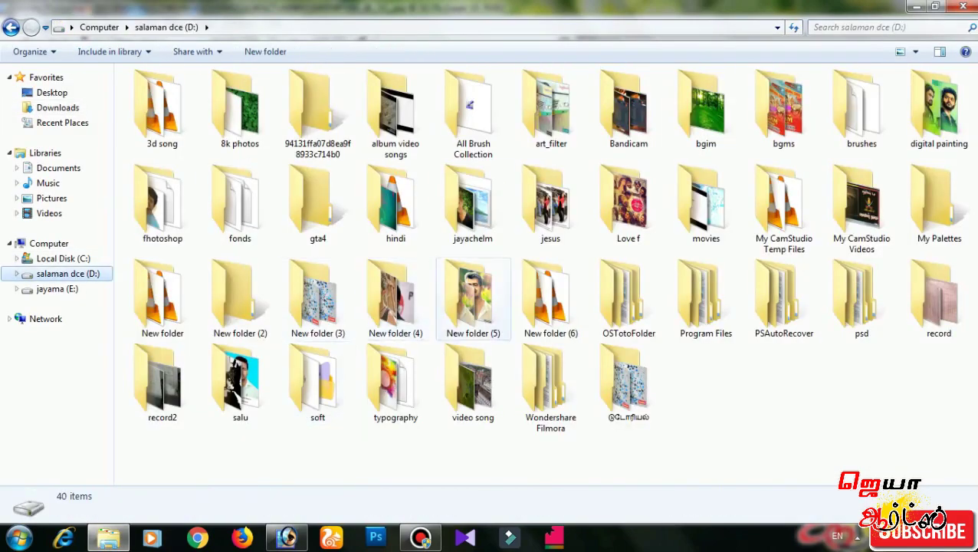
- Bring the jaya arts text into the portrait, rotated vertically along the left edge
double_click(473, 299)
left_click_drag(458, 308, 375, 536)
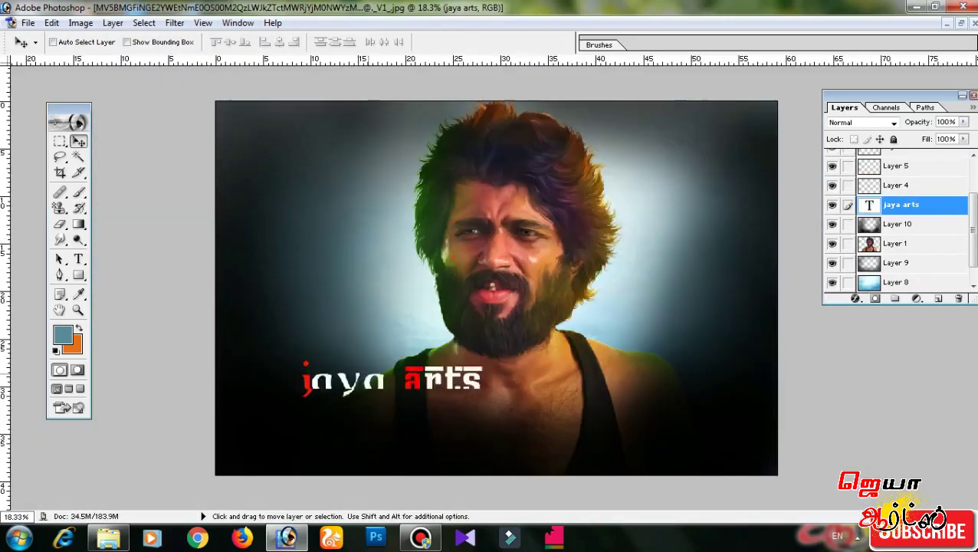
left_click_drag(337, 383, 249, 368)
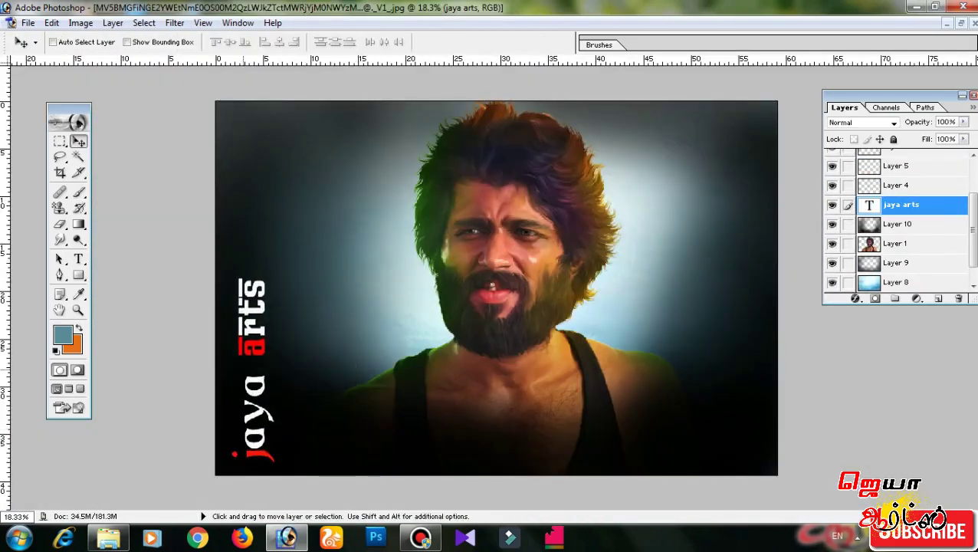
key("ctrl+t")
key("Return")
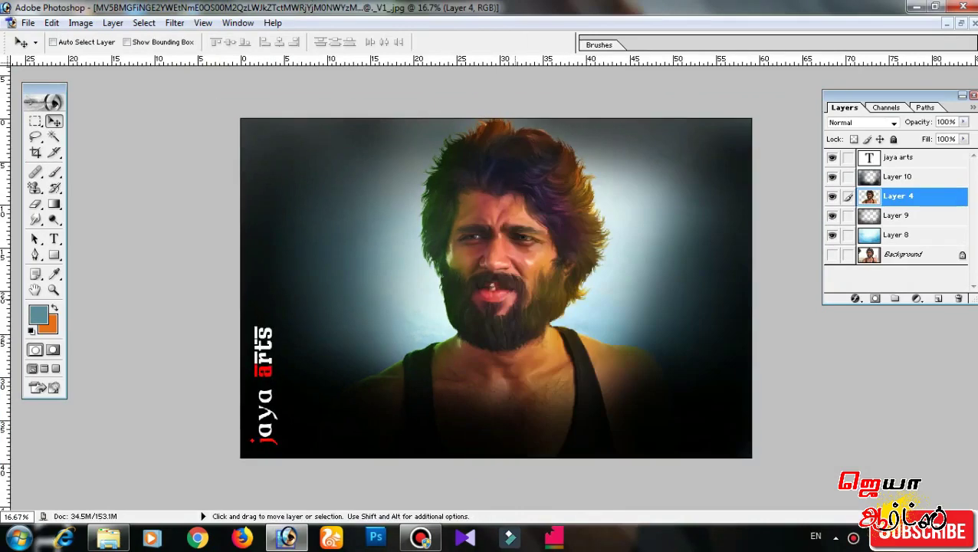
- Add 'arjun' text, try different fonts for it, and save the image
left_click(460, 346)
type("arjun")
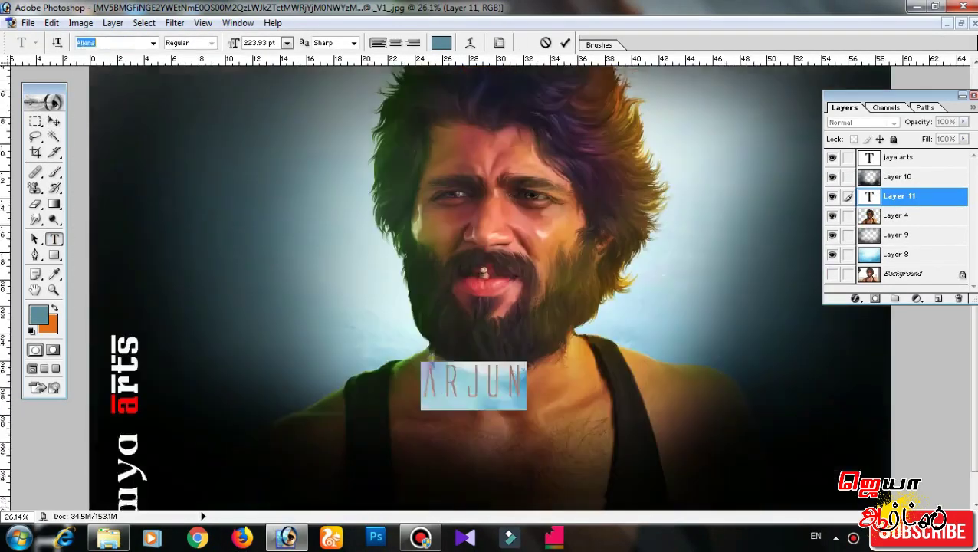
key("Down")
key("Down")
key("Down")
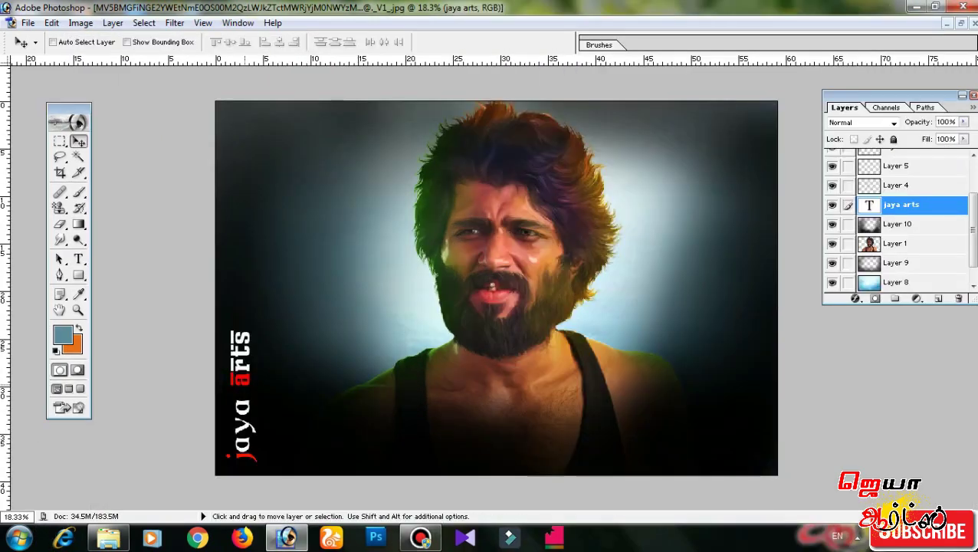
key("Return")
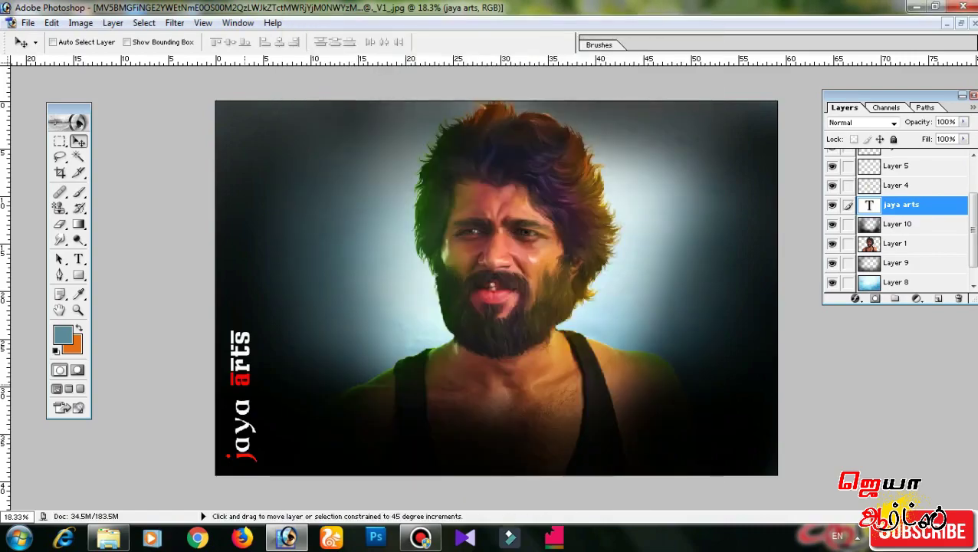